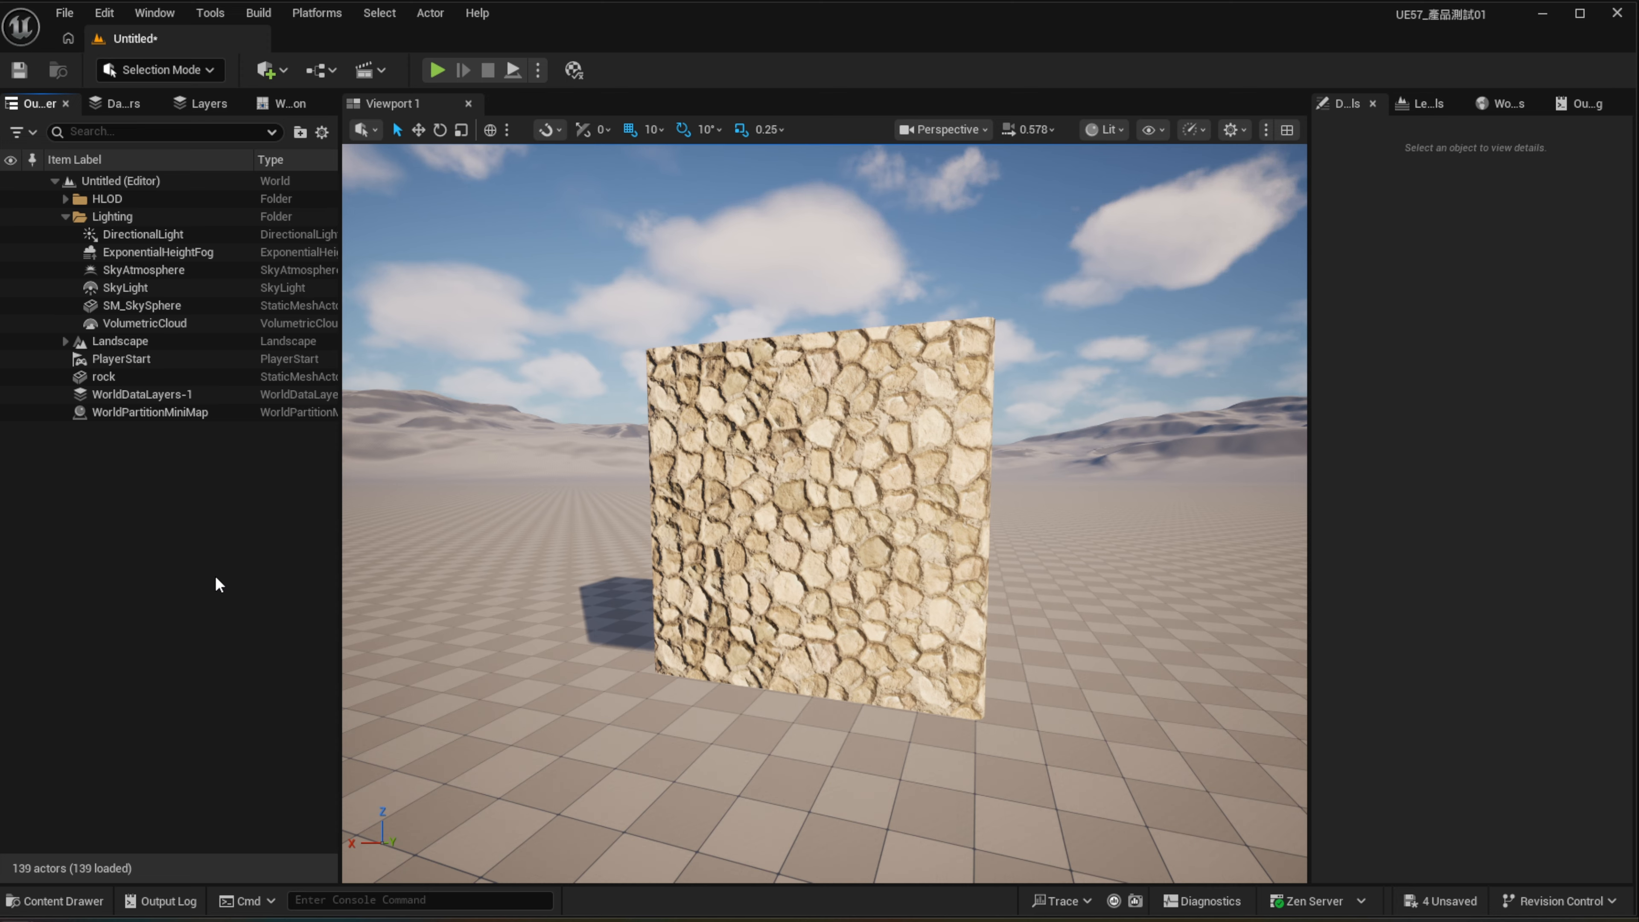
Step: Select the rock mesh in the level, switch to its MI_M_rock material instance editor, and widen the editor window to read its parameters
click(139, 375)
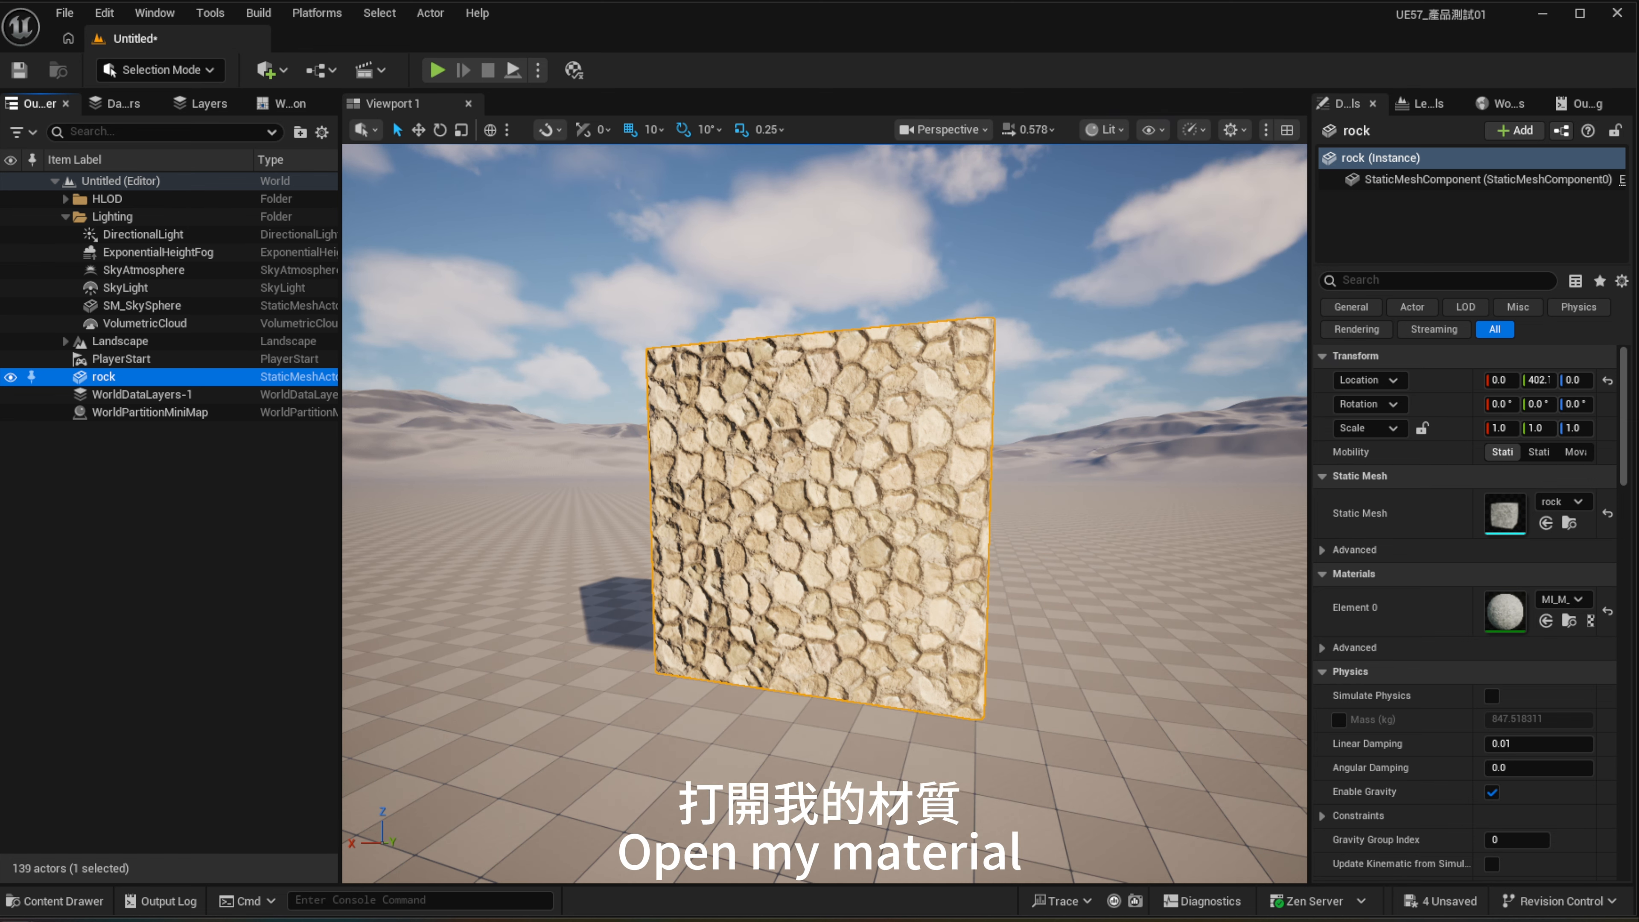
key(alt+Tab)
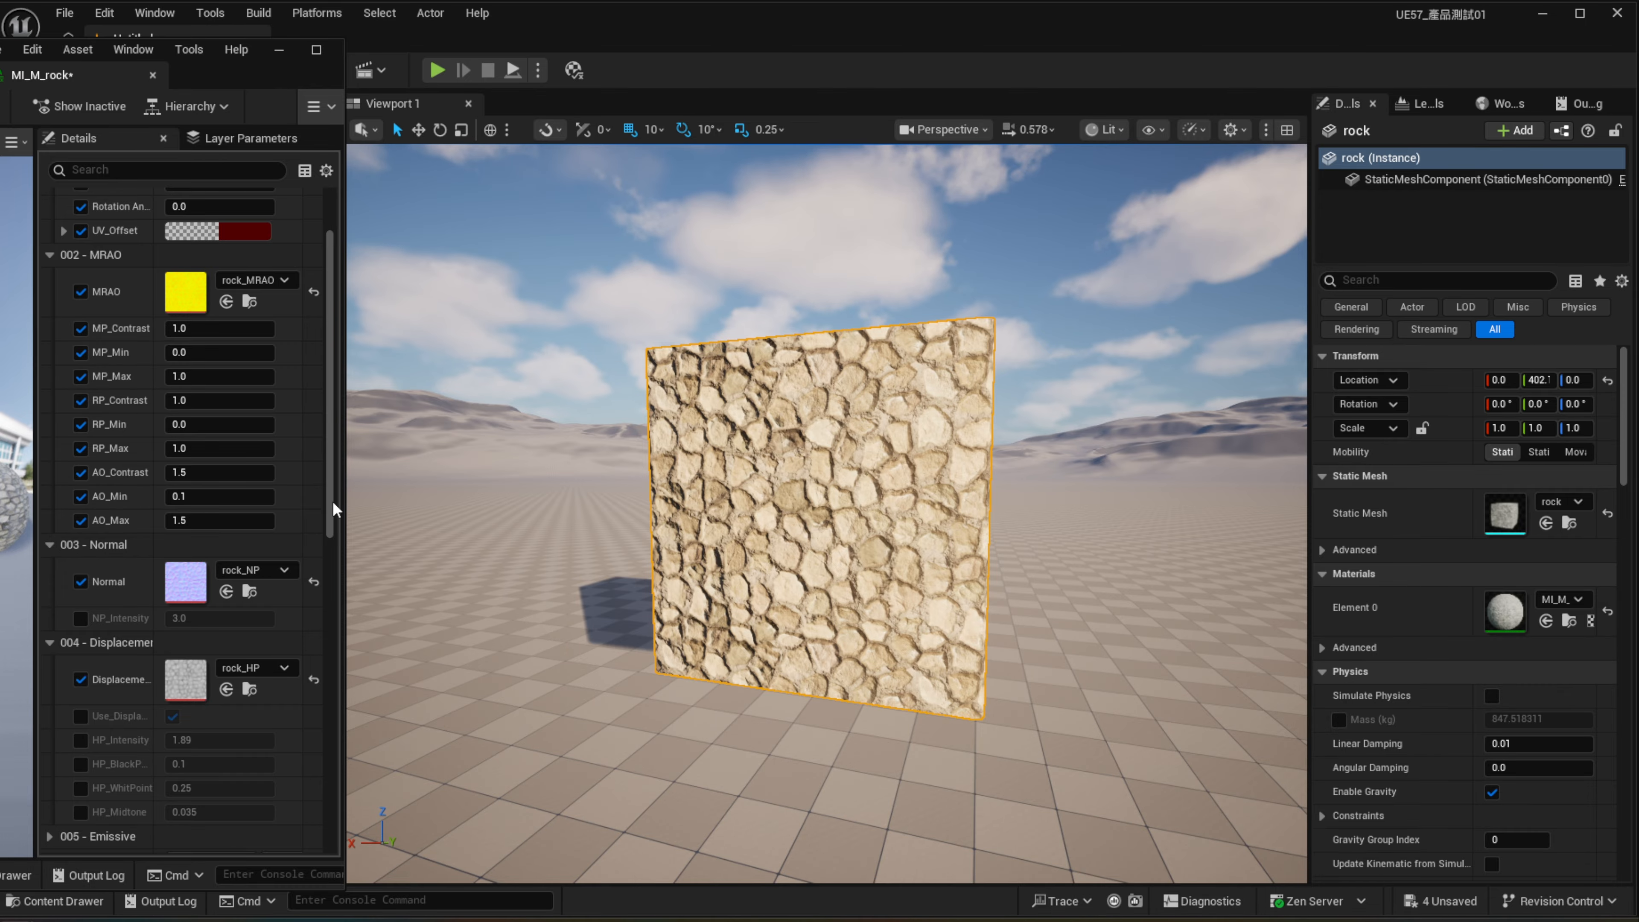
drag(346, 506, 784, 505)
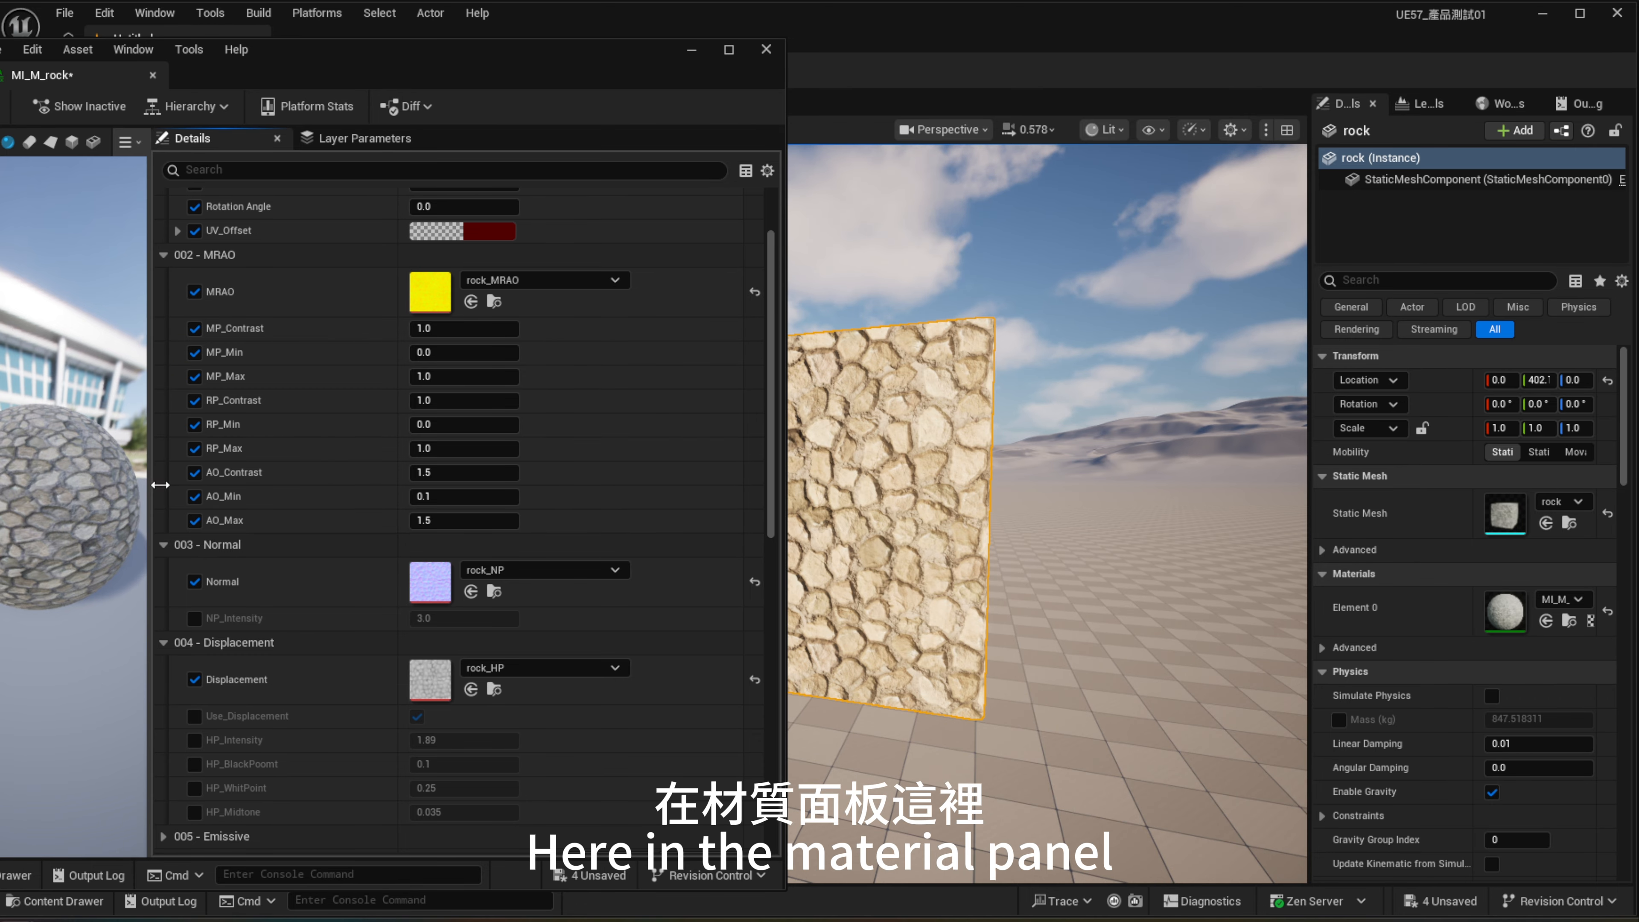
drag(148, 484, 223, 505)
Step: Review the parameter groups and try a UV Rotation Angle of about 32.6 with UV_Offset R about 1.05 and G 0.88
scroll(626, 494, up, 3)
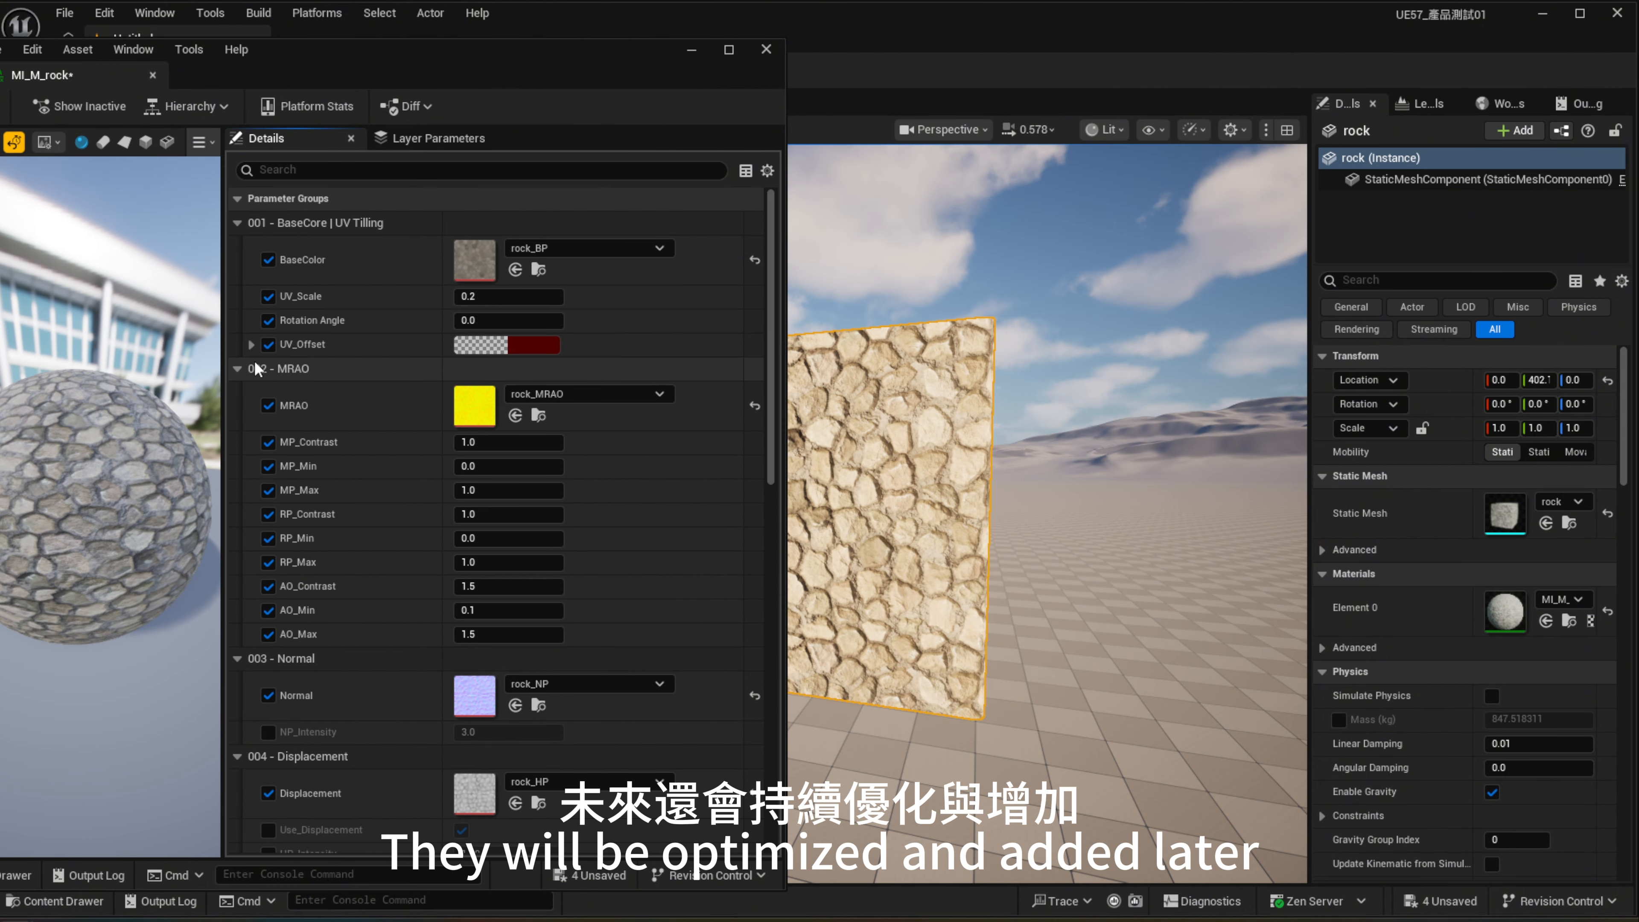
scroll(345, 420, down, 5)
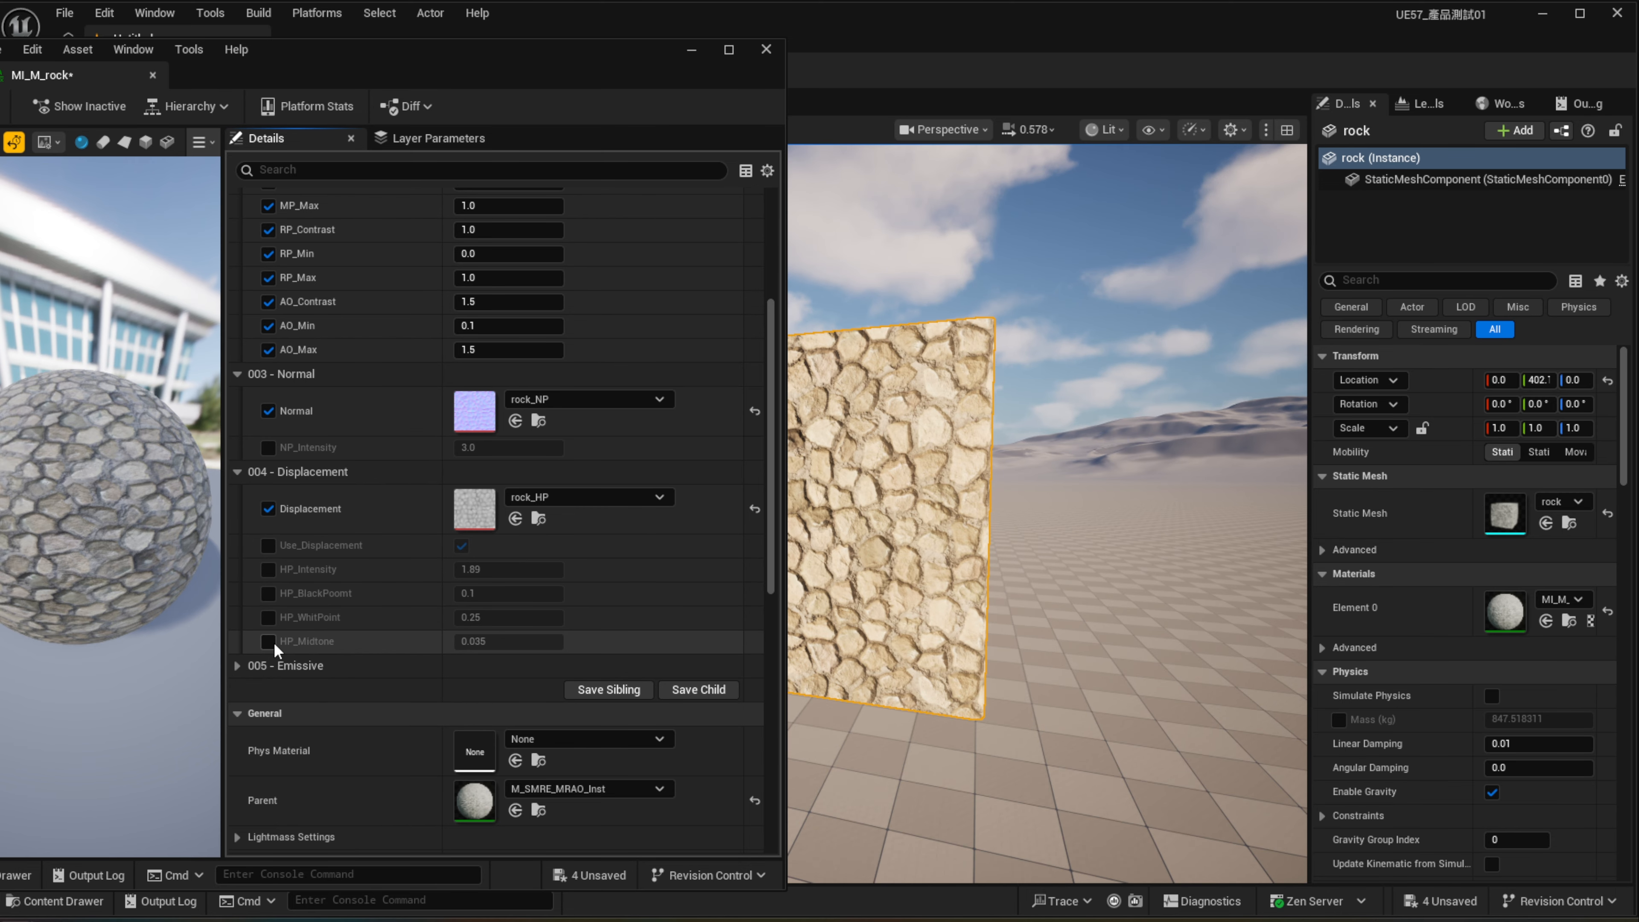
scroll(284, 624, up, 5)
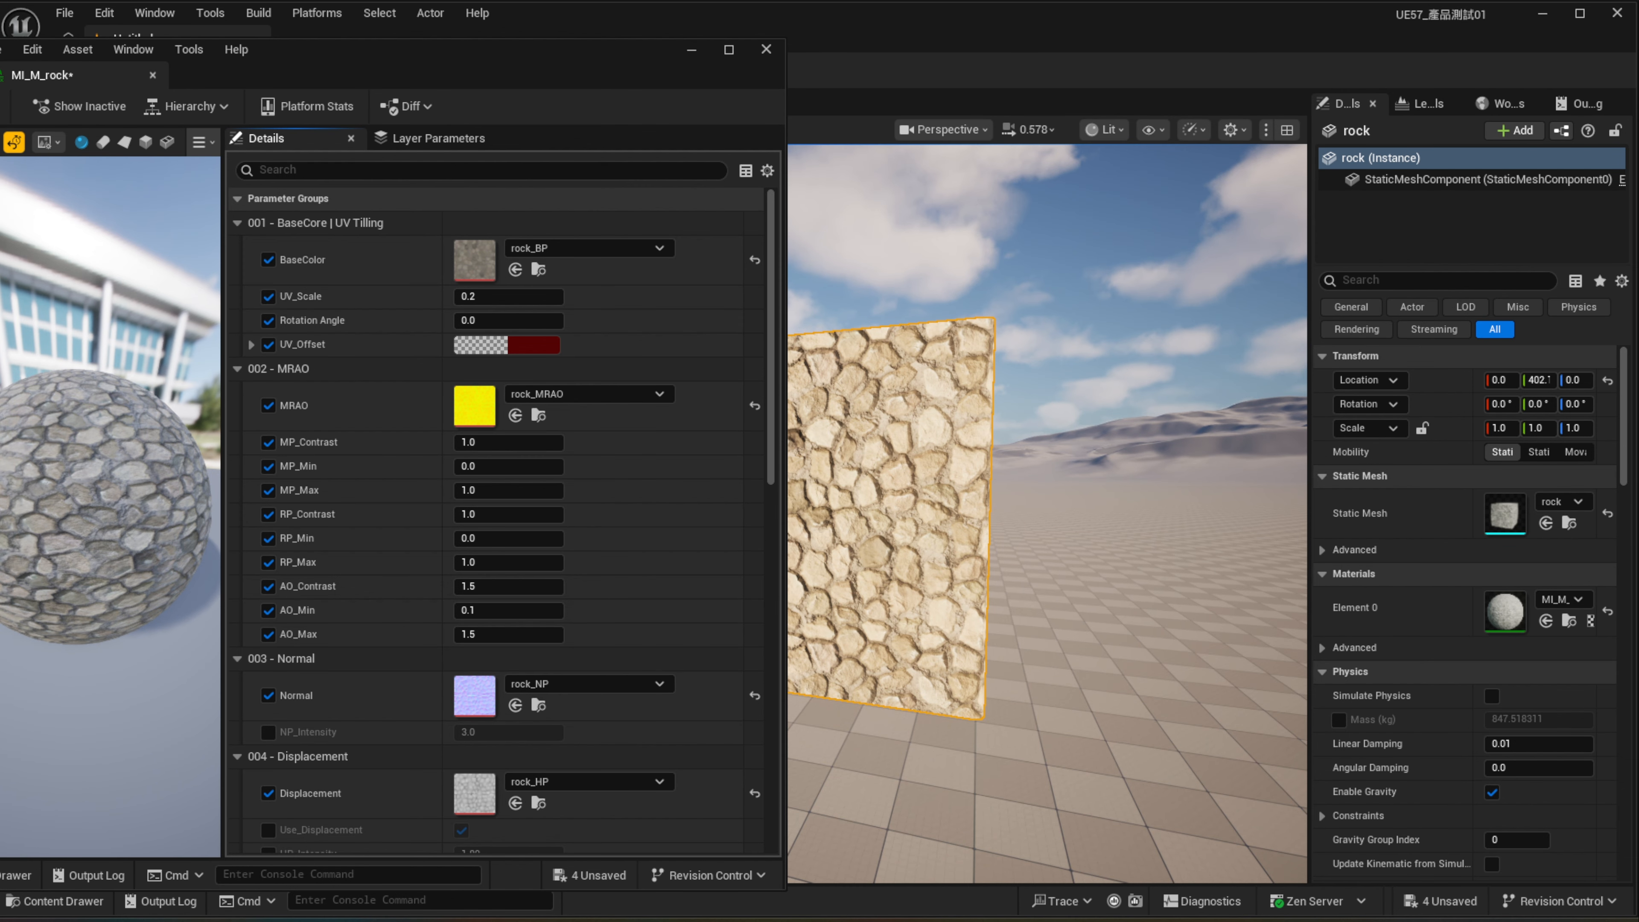
mouse_move(221, 204)
mouse_down()
mouse_move(548, 249)
mouse_move(763, 364)
mouse_up()
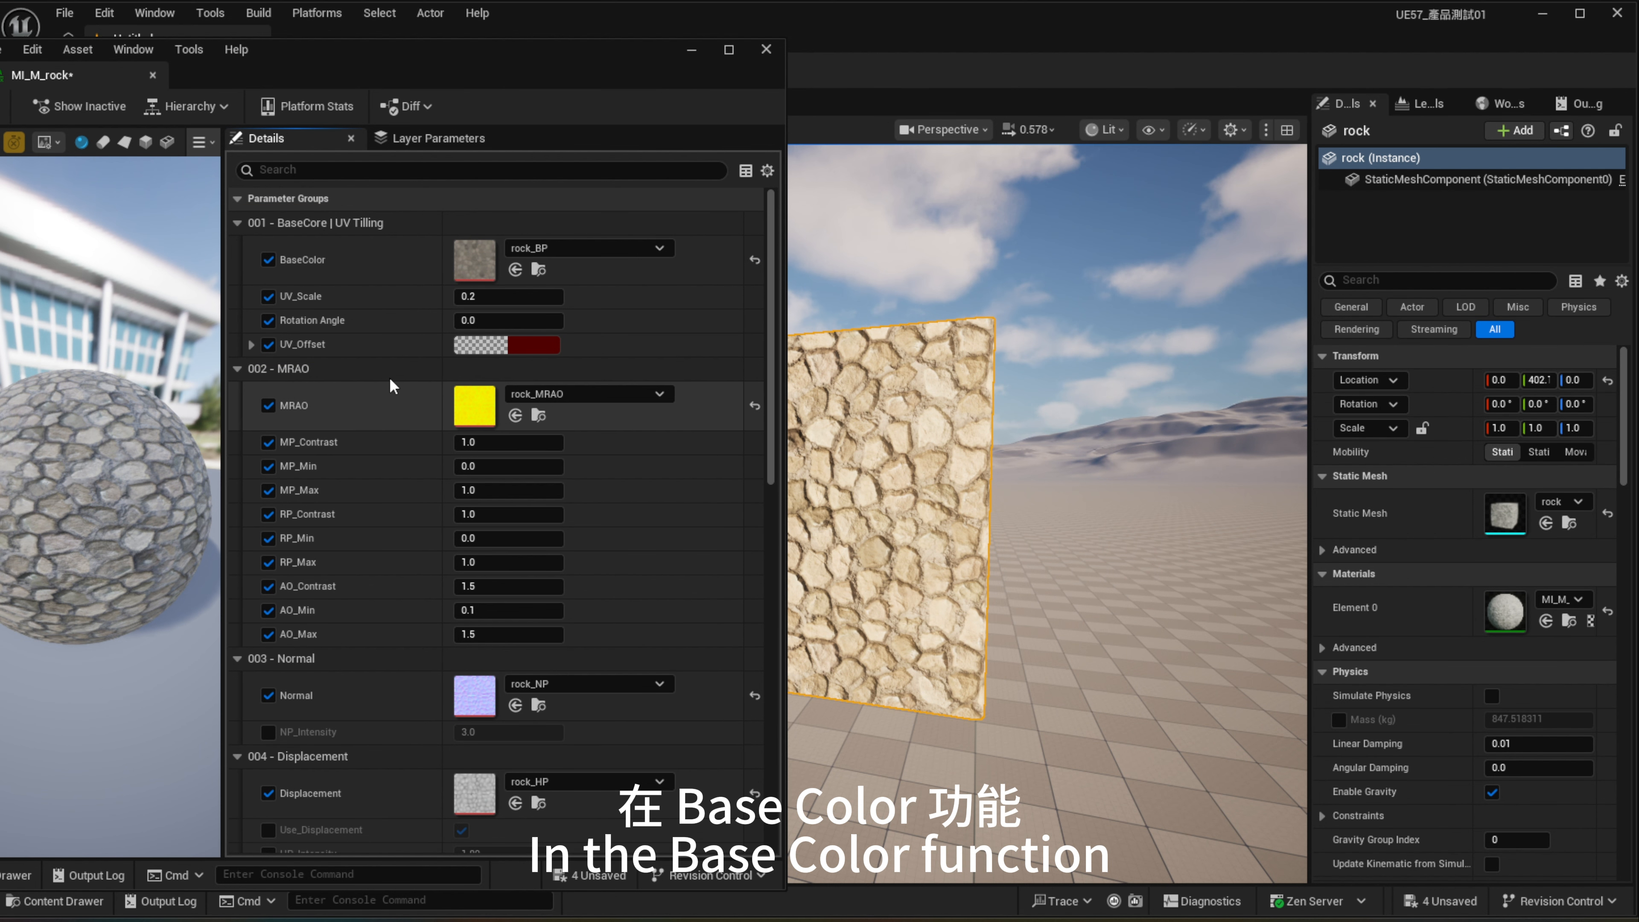
drag(490, 296, 581, 321)
click(252, 345)
drag(484, 375, 523, 392)
Step: Reset the UV scale and Rotation Angle, zero the UV_Offset R and G values, and collapse the offset channels
click(755, 296)
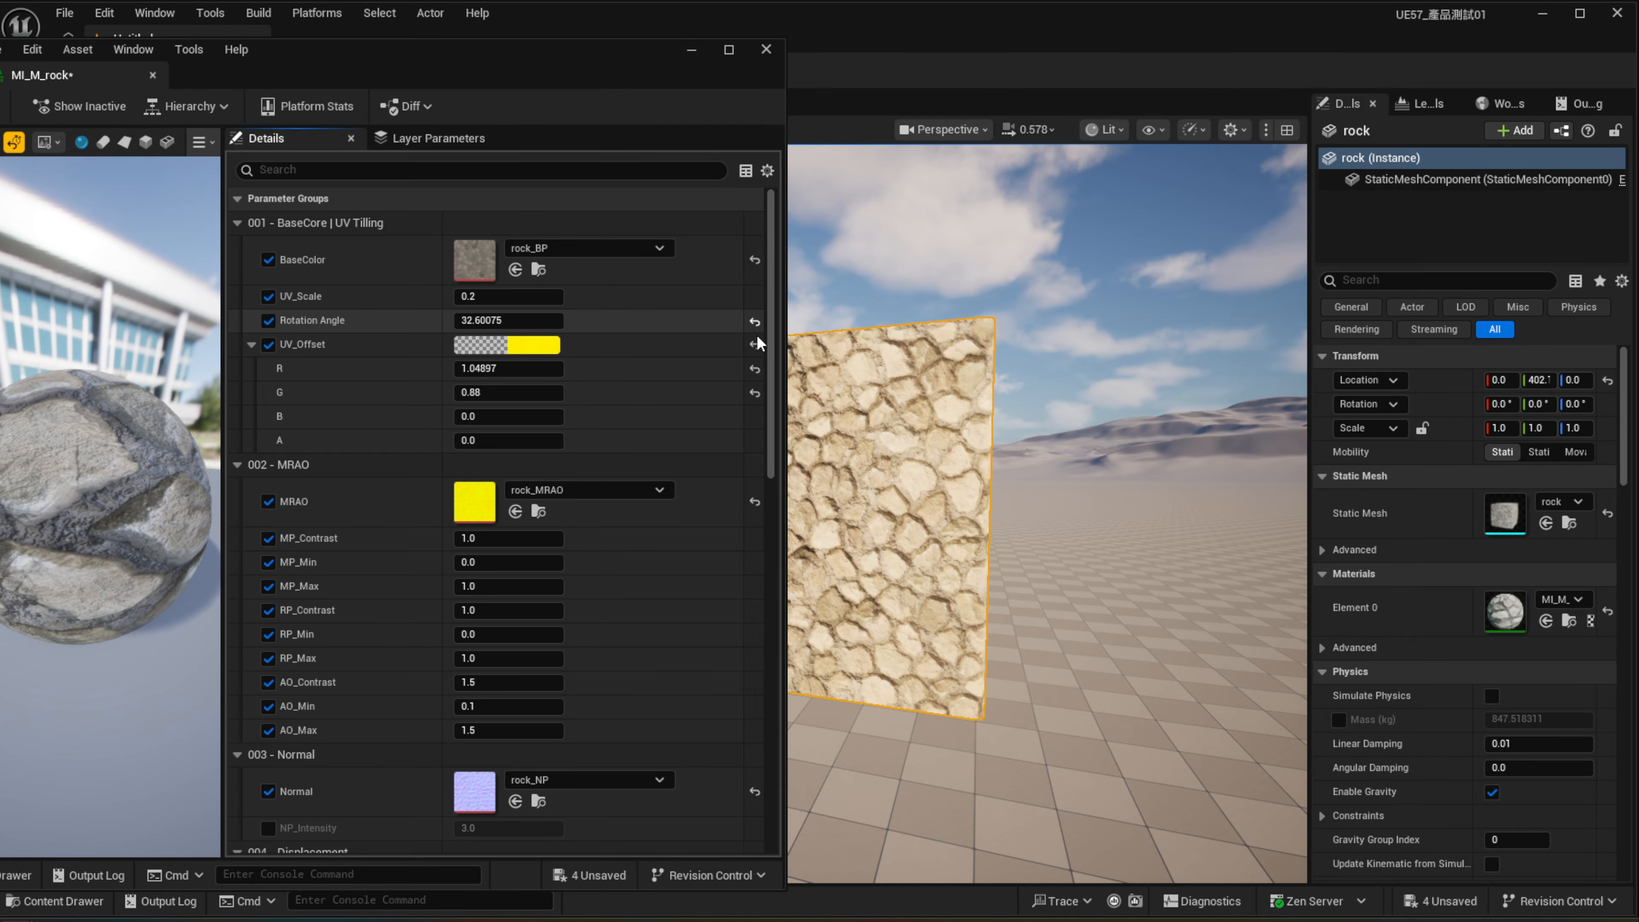
click(756, 344)
click(269, 320)
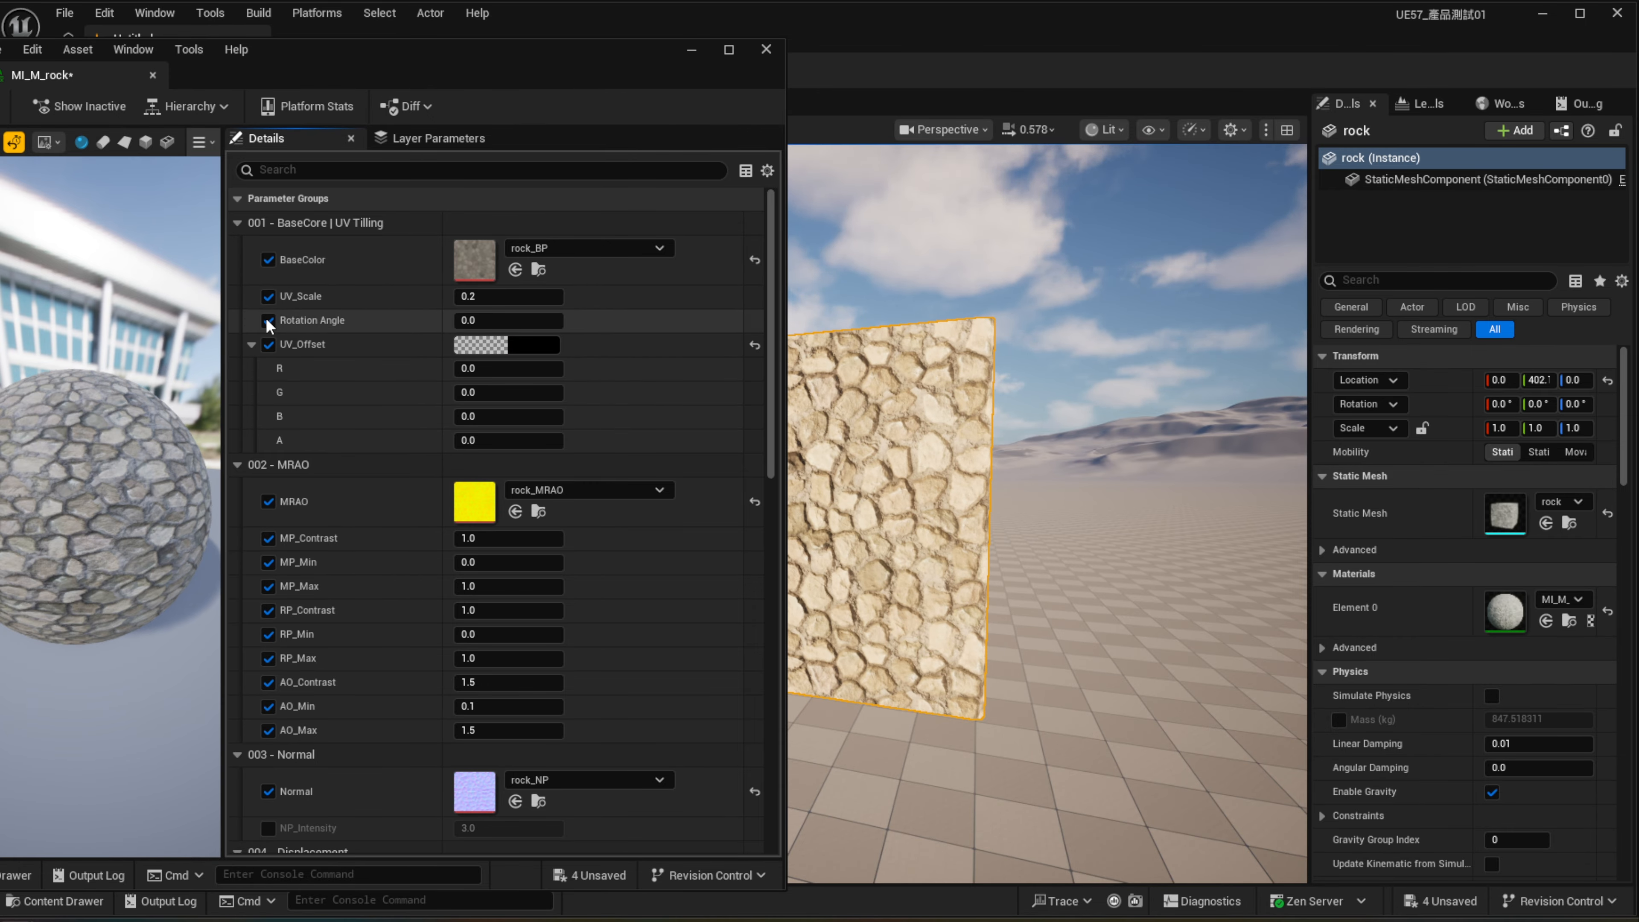
click(252, 344)
scroll(295, 501, down, 3)
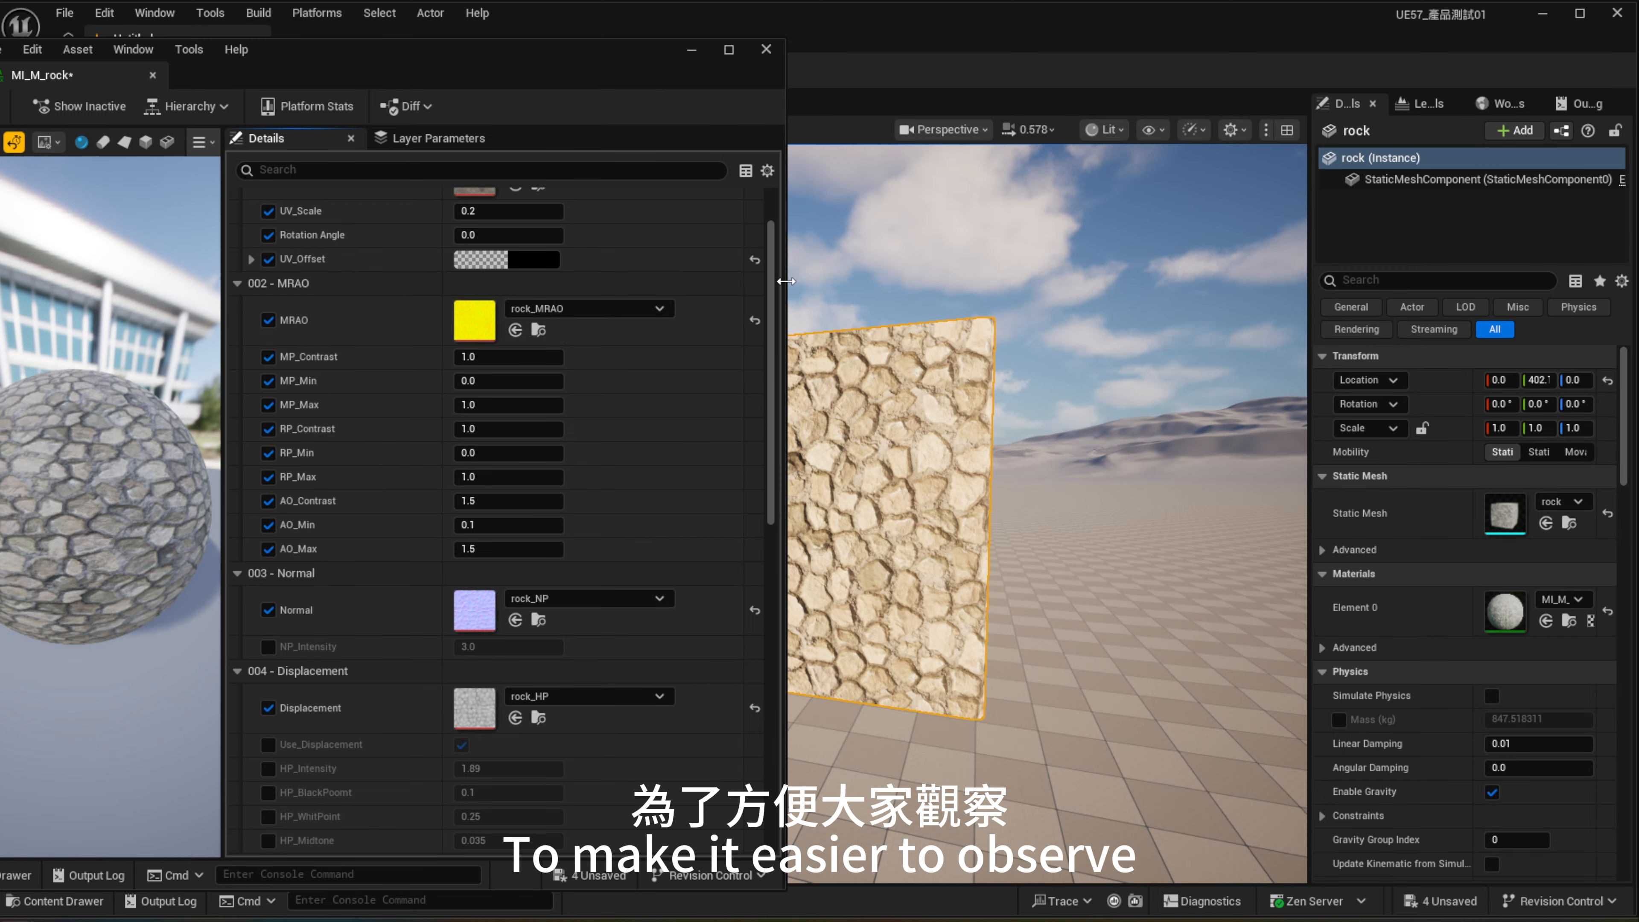
Step: Narrow the material instance window to uncover the wall and switch the level viewport to the Buffer Visualization Overview
drag(786, 281, 455, 294)
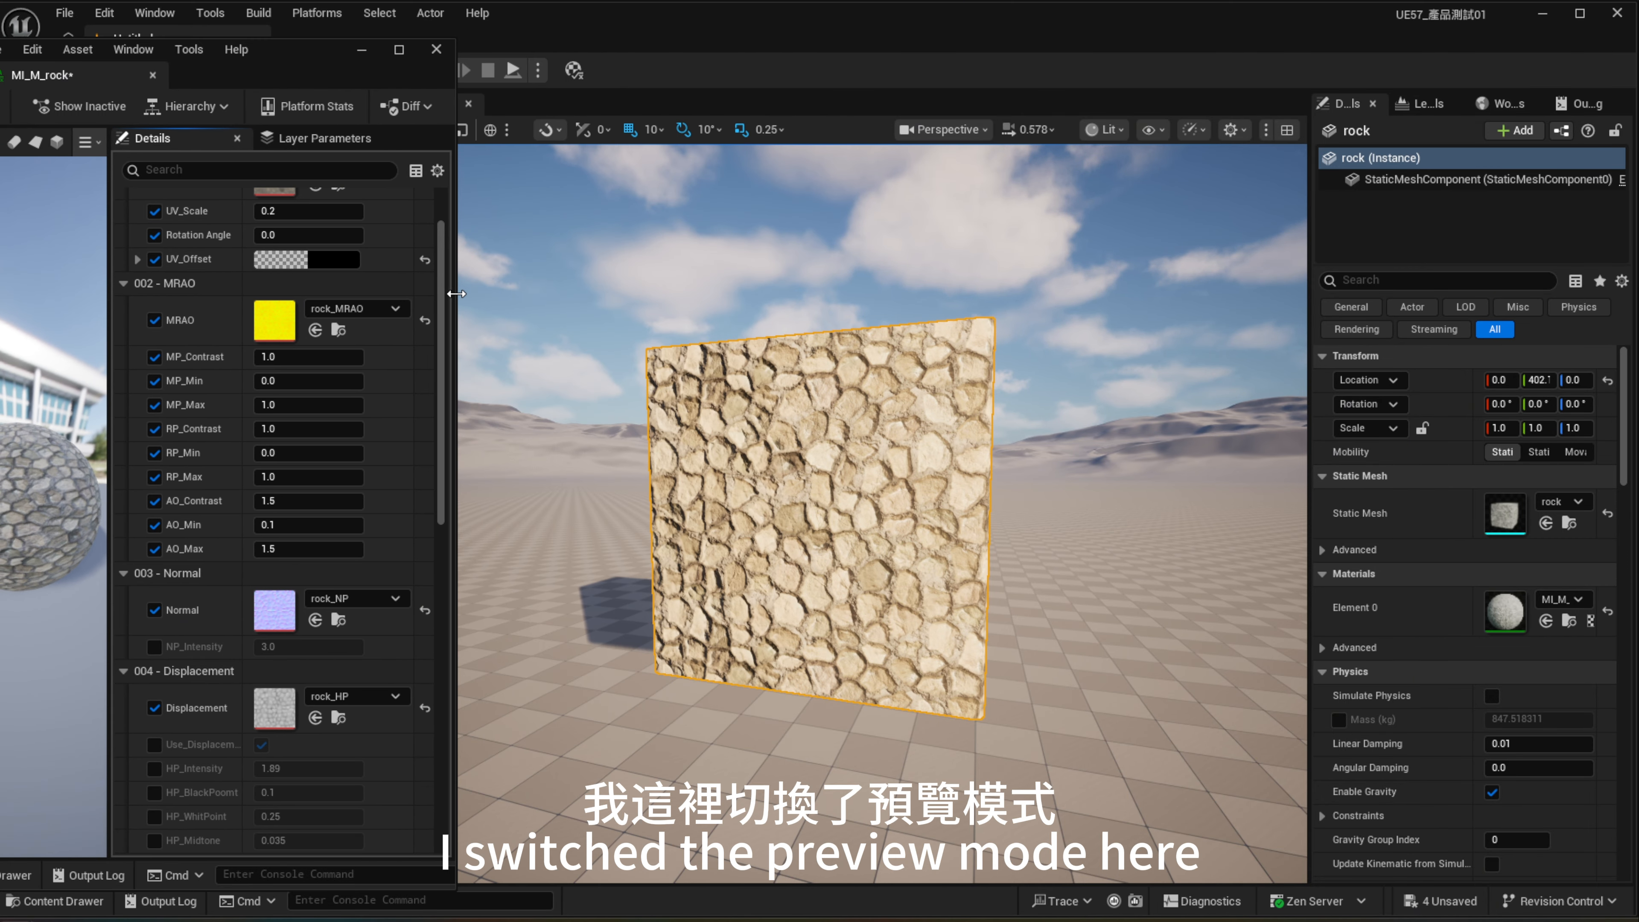
click(1109, 133)
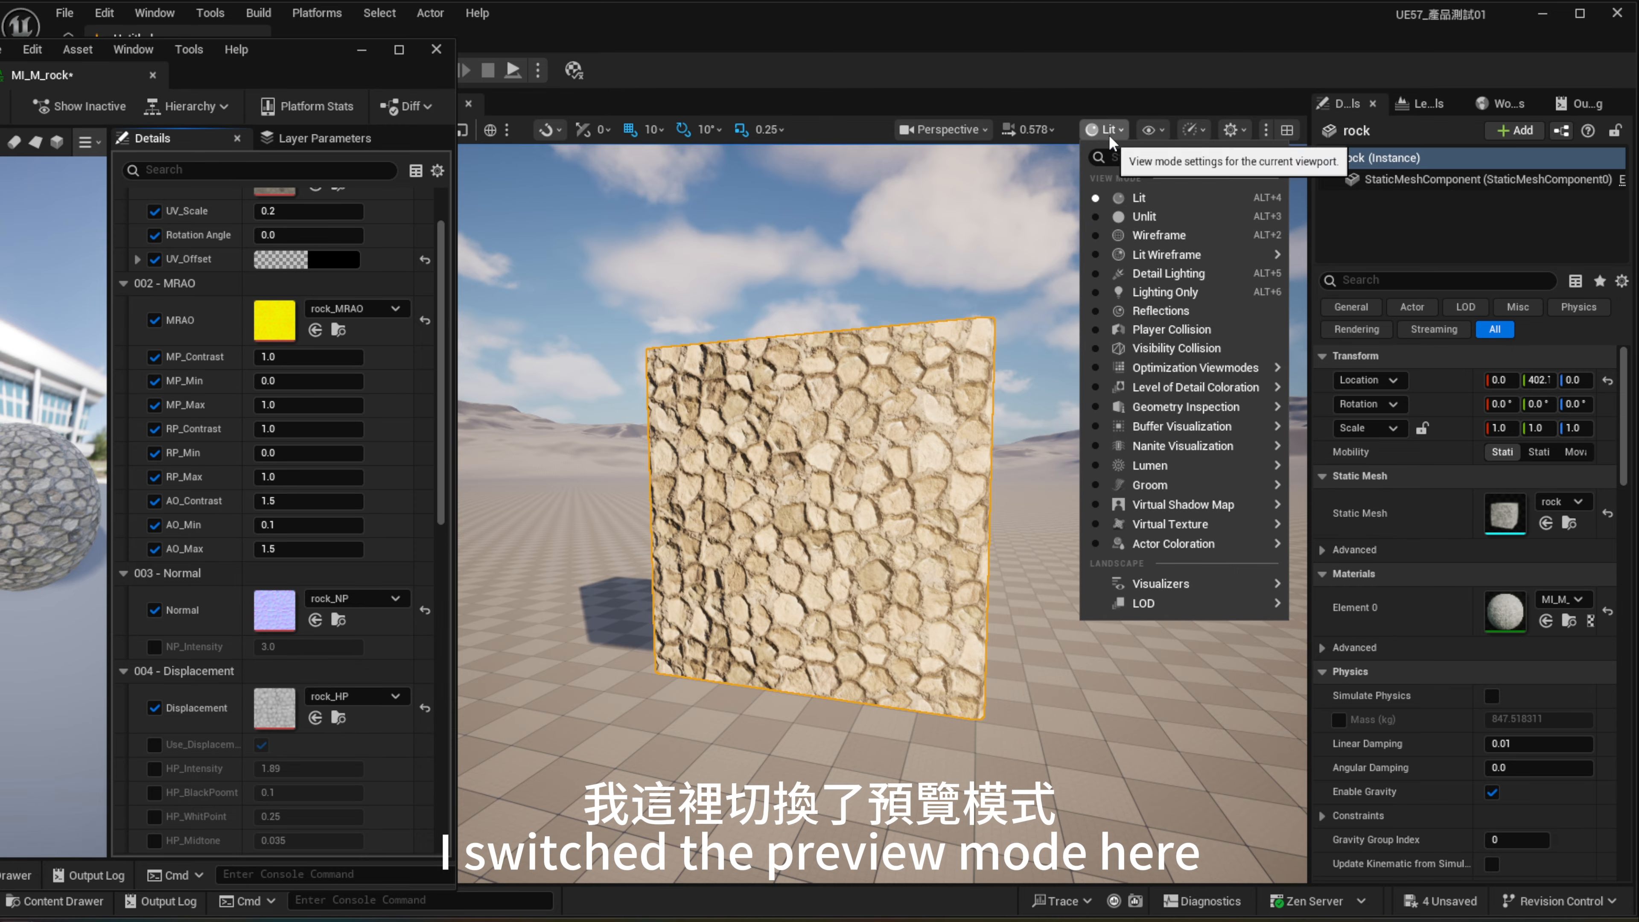
mouse_move(1180, 390)
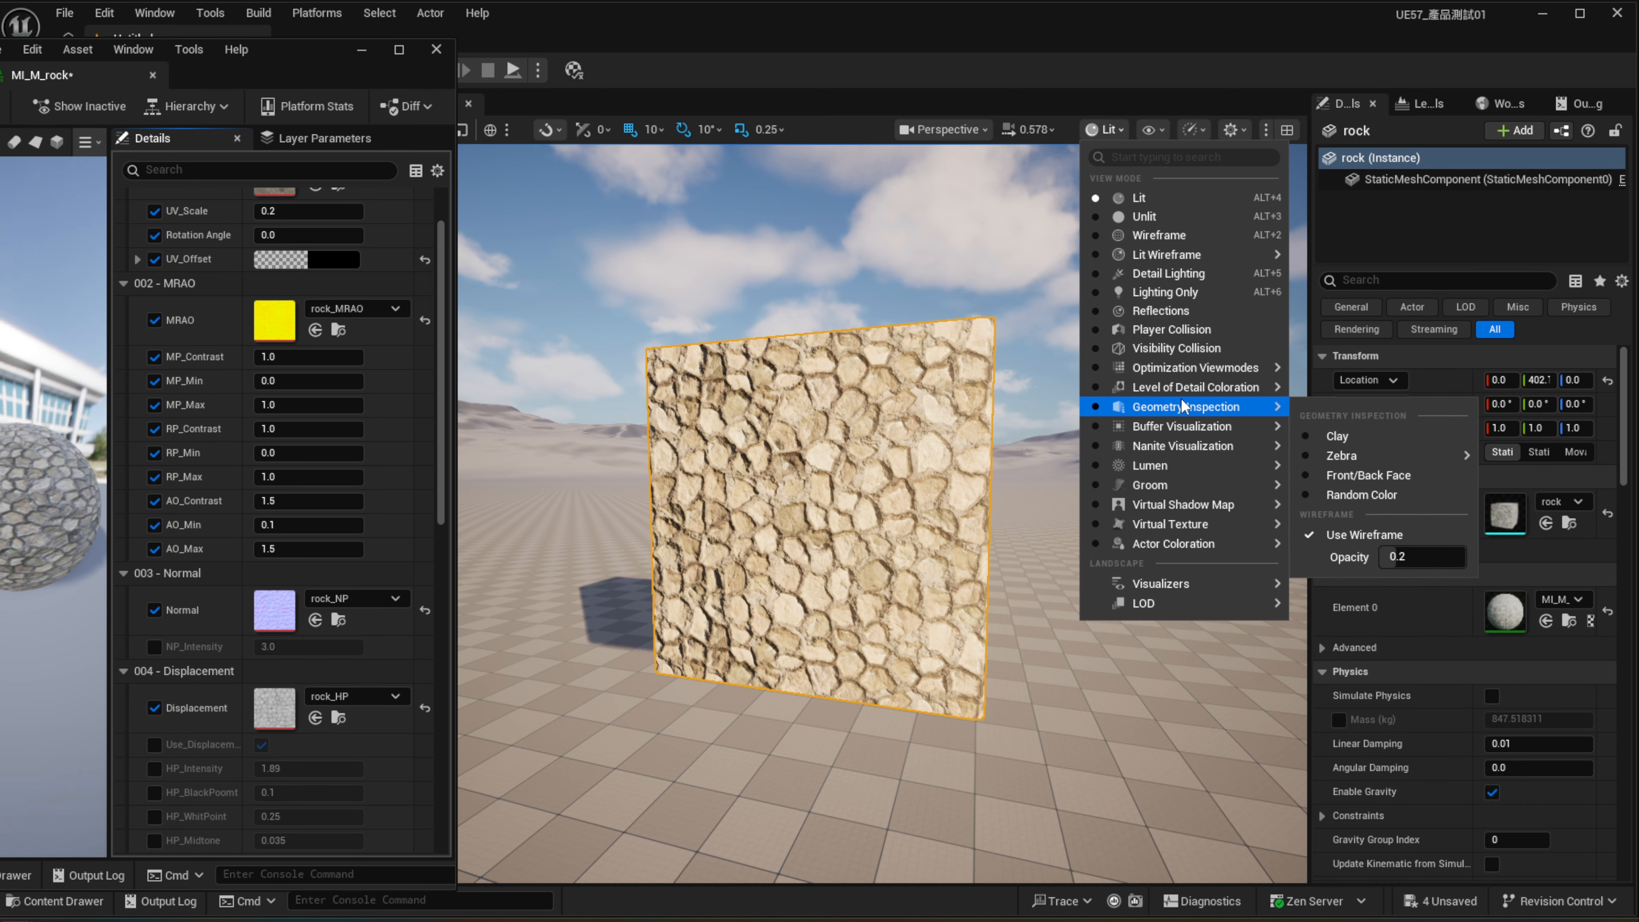
mouse_move(1148, 424)
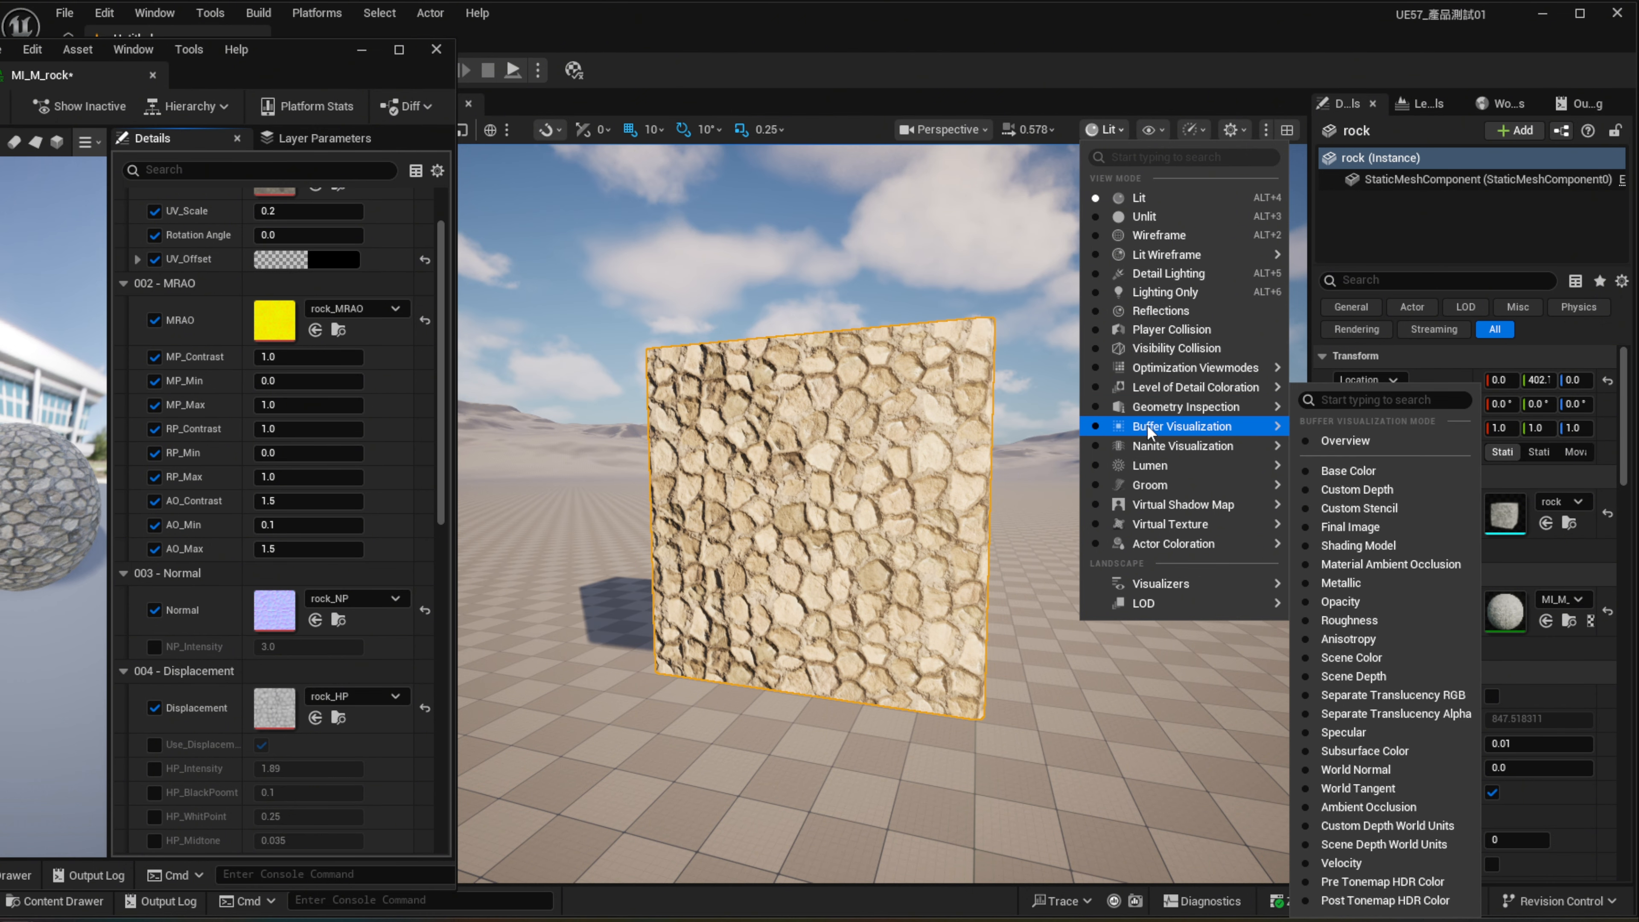
click(1360, 444)
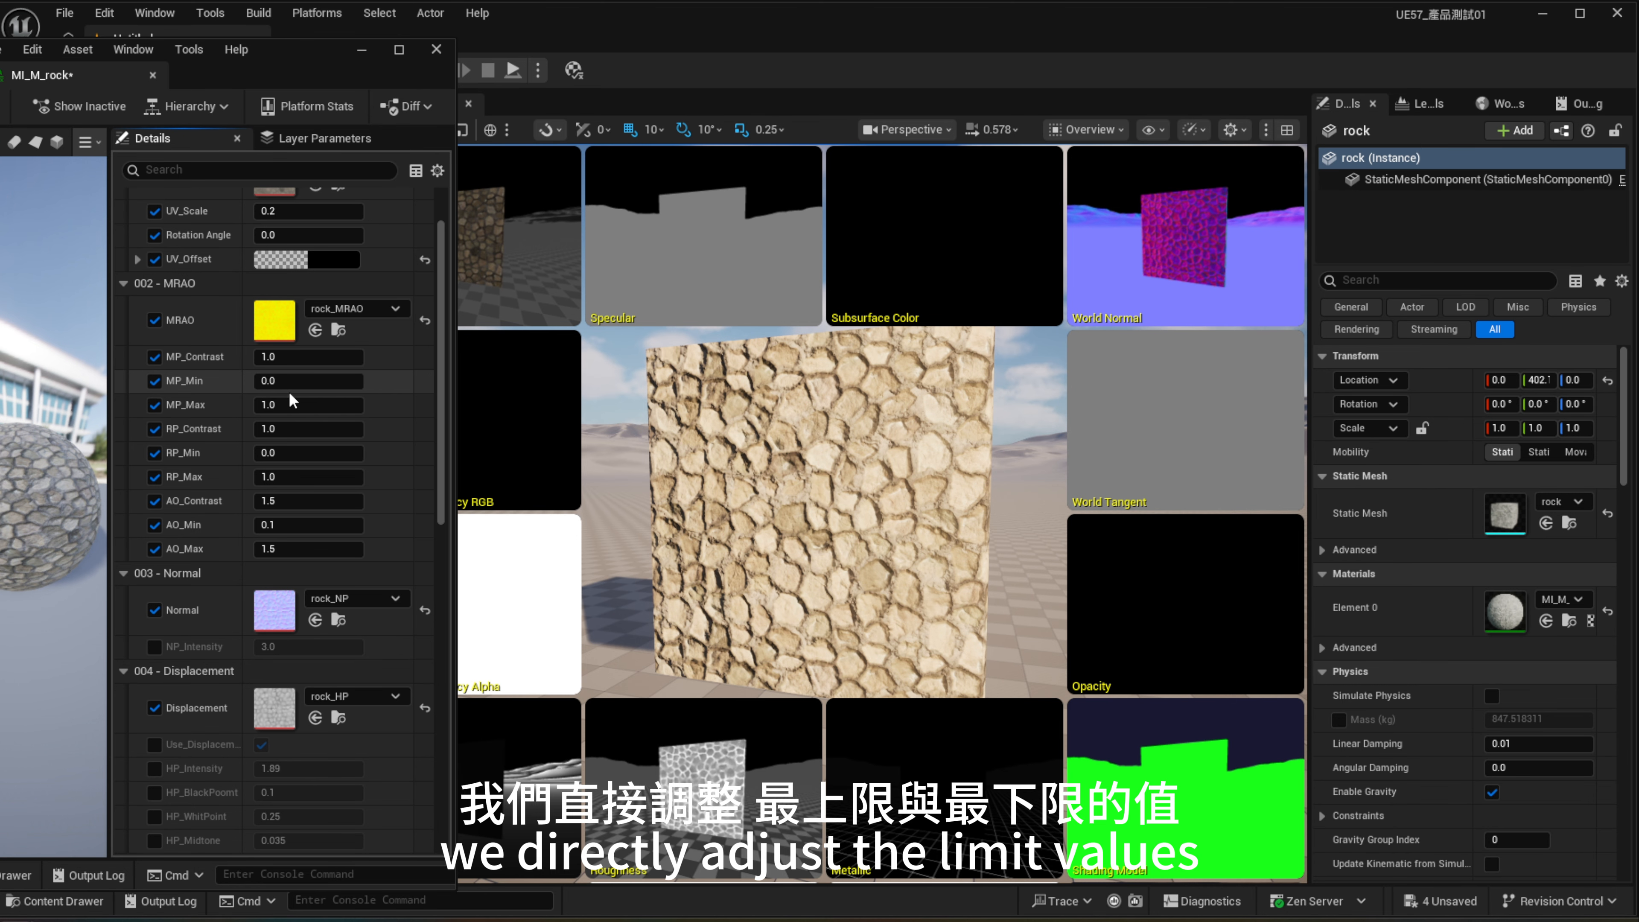
Step: Try MP_Min at 1 and MP_Max at 0 in the MRAO group, and reset both to their defaults
mouse_move(297, 381)
mouse_down()
mouse_move(336, 382)
mouse_move(298, 382)
mouse_up()
click(298, 381)
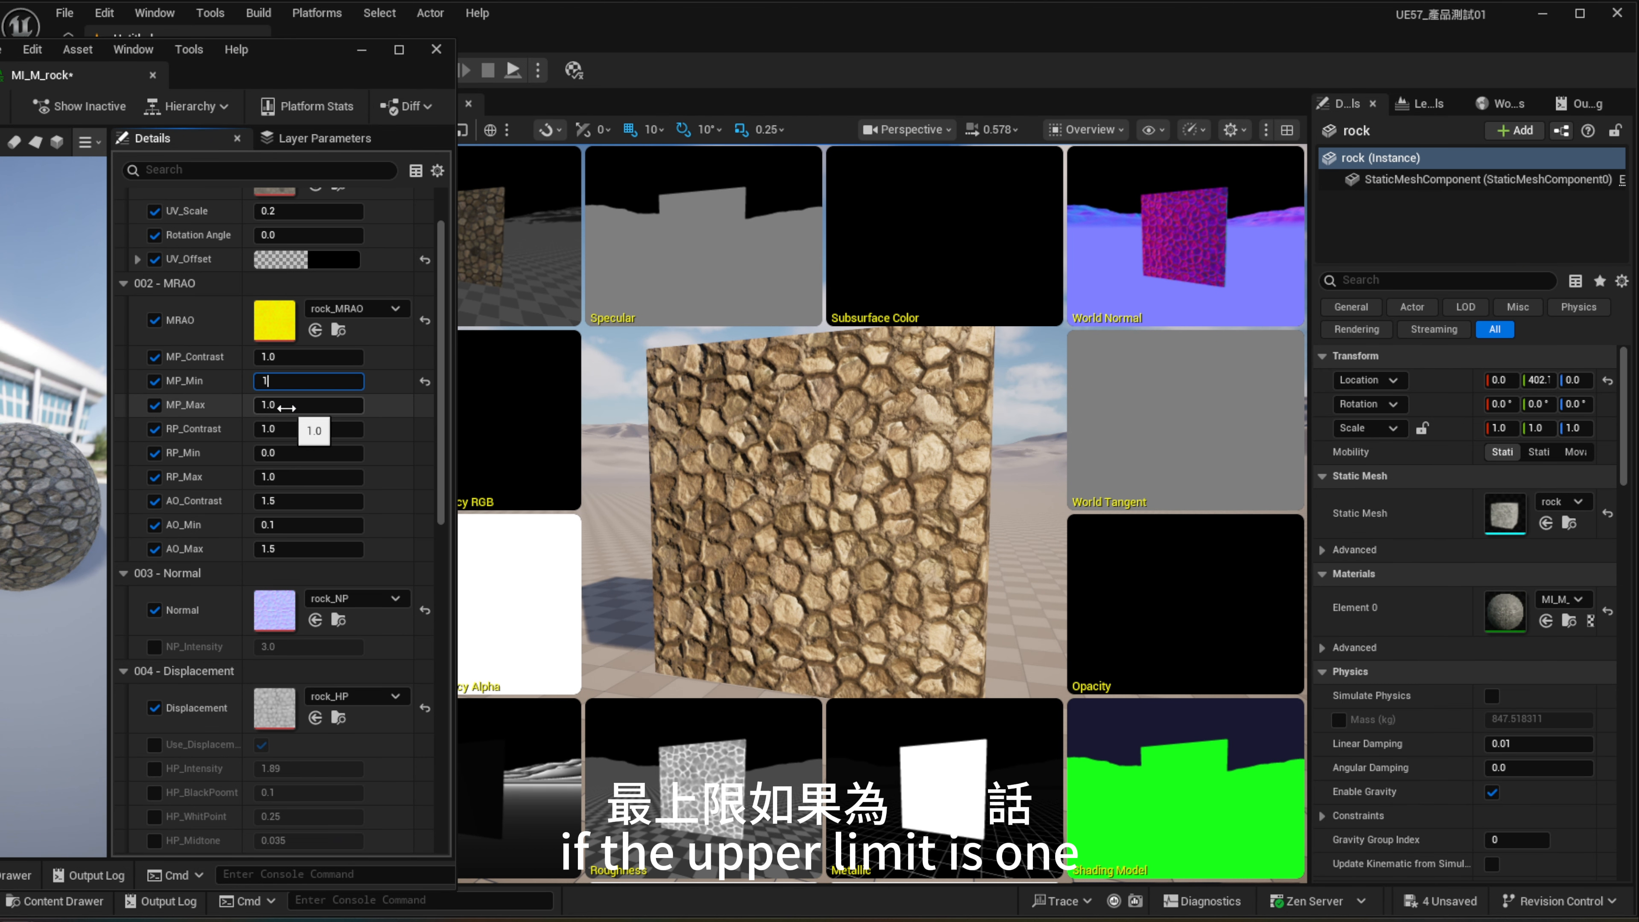
text(1)
key(Return)
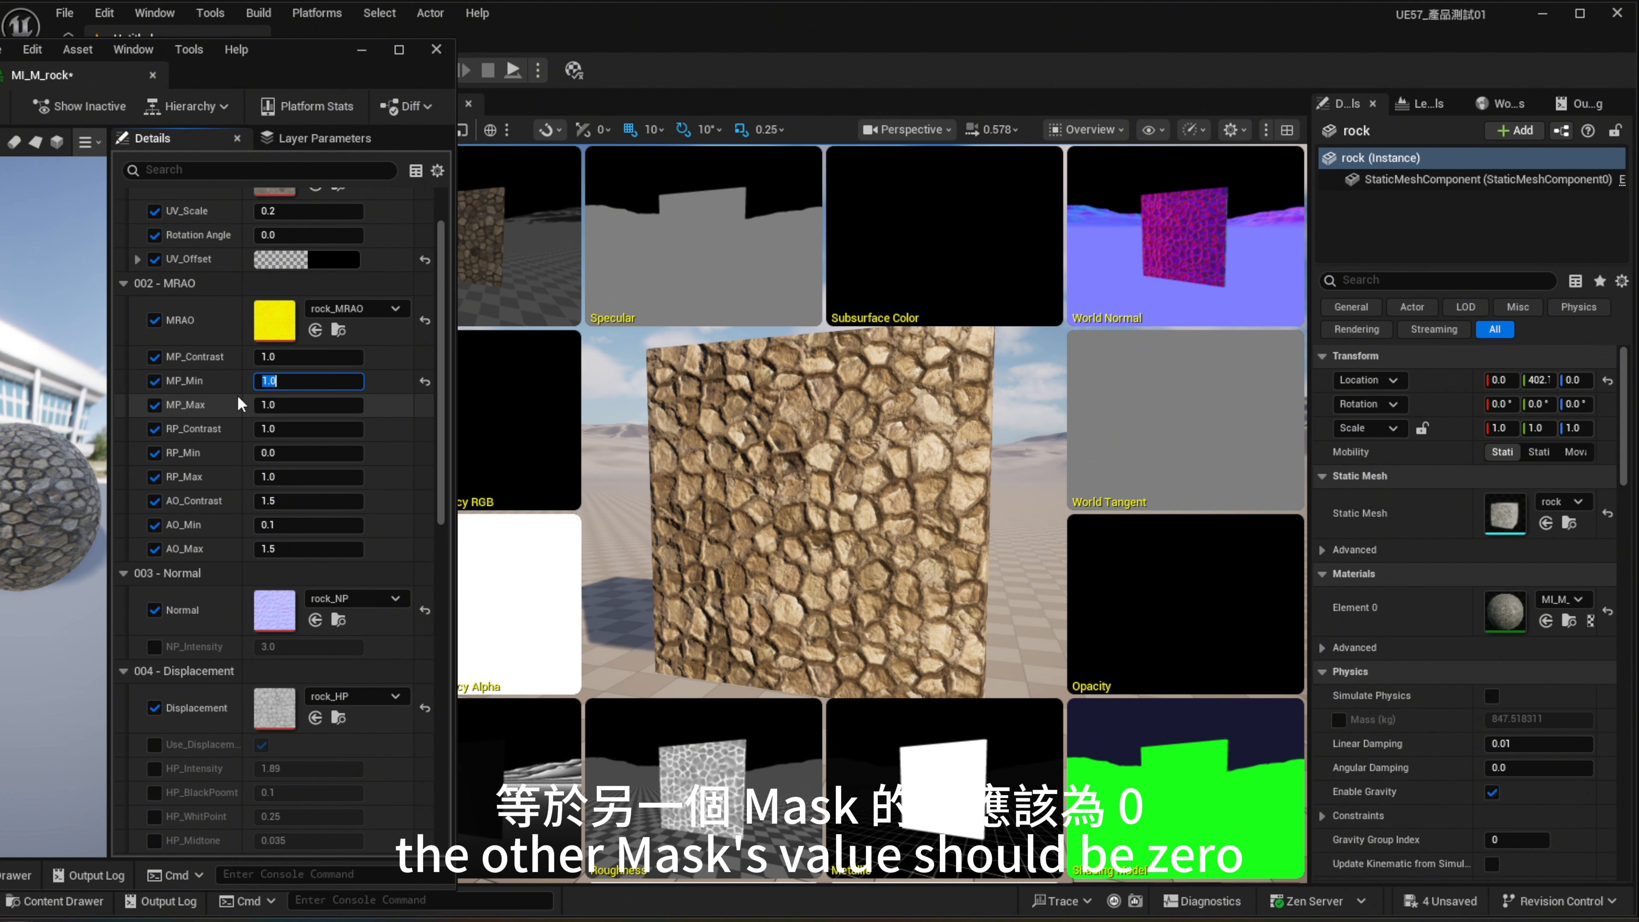
click(287, 404)
text(0)
key(Return)
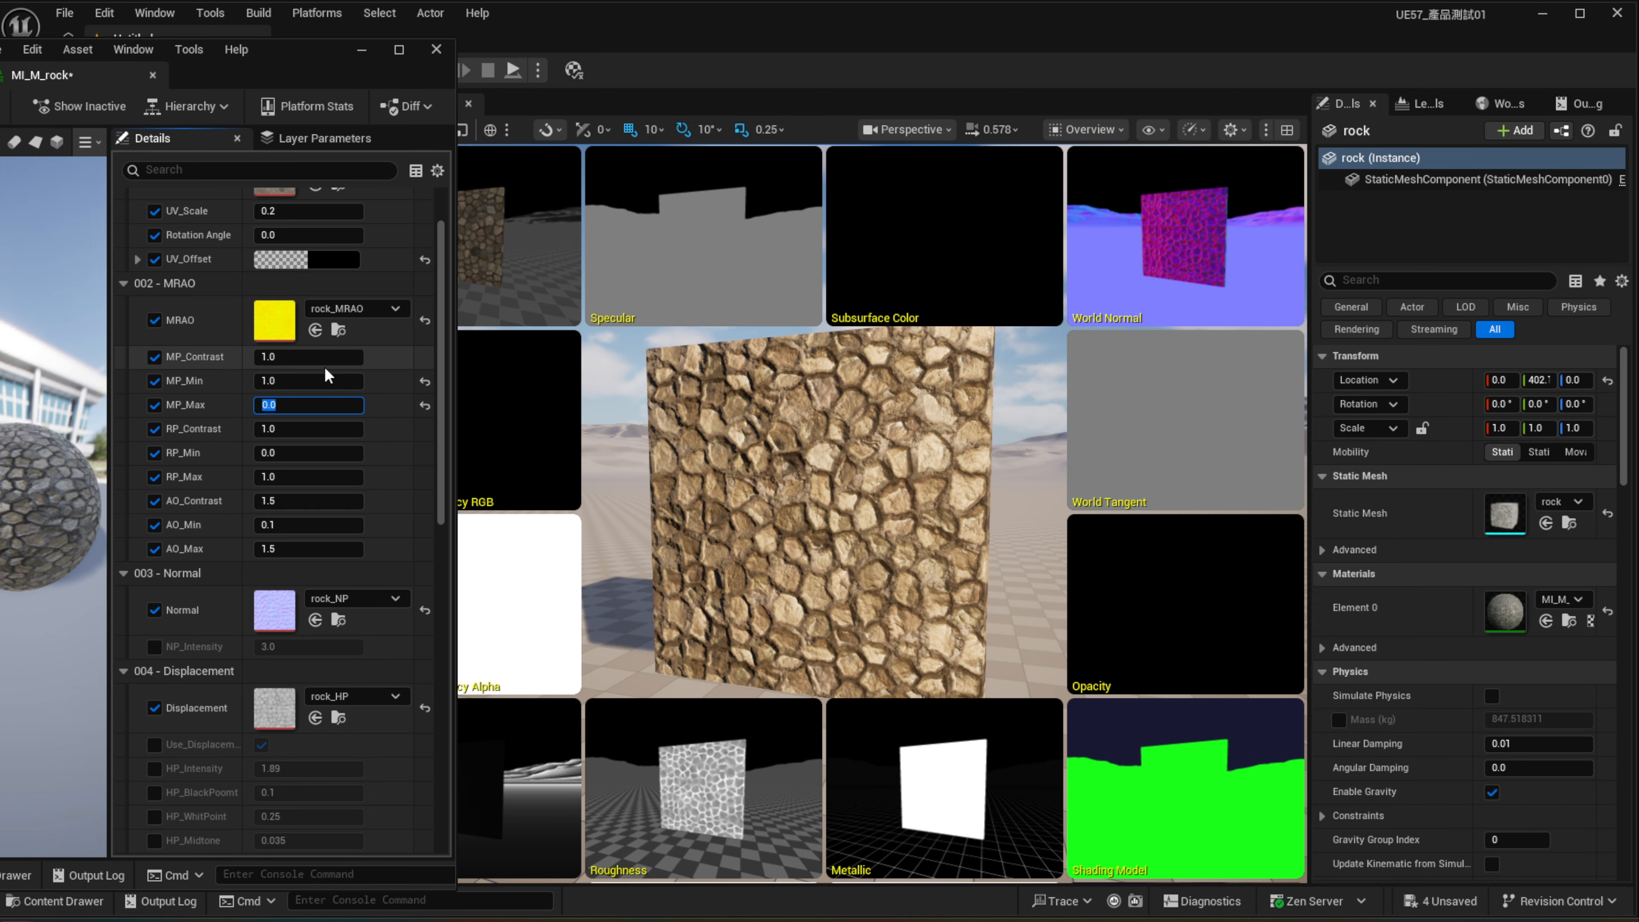
click(424, 381)
click(425, 404)
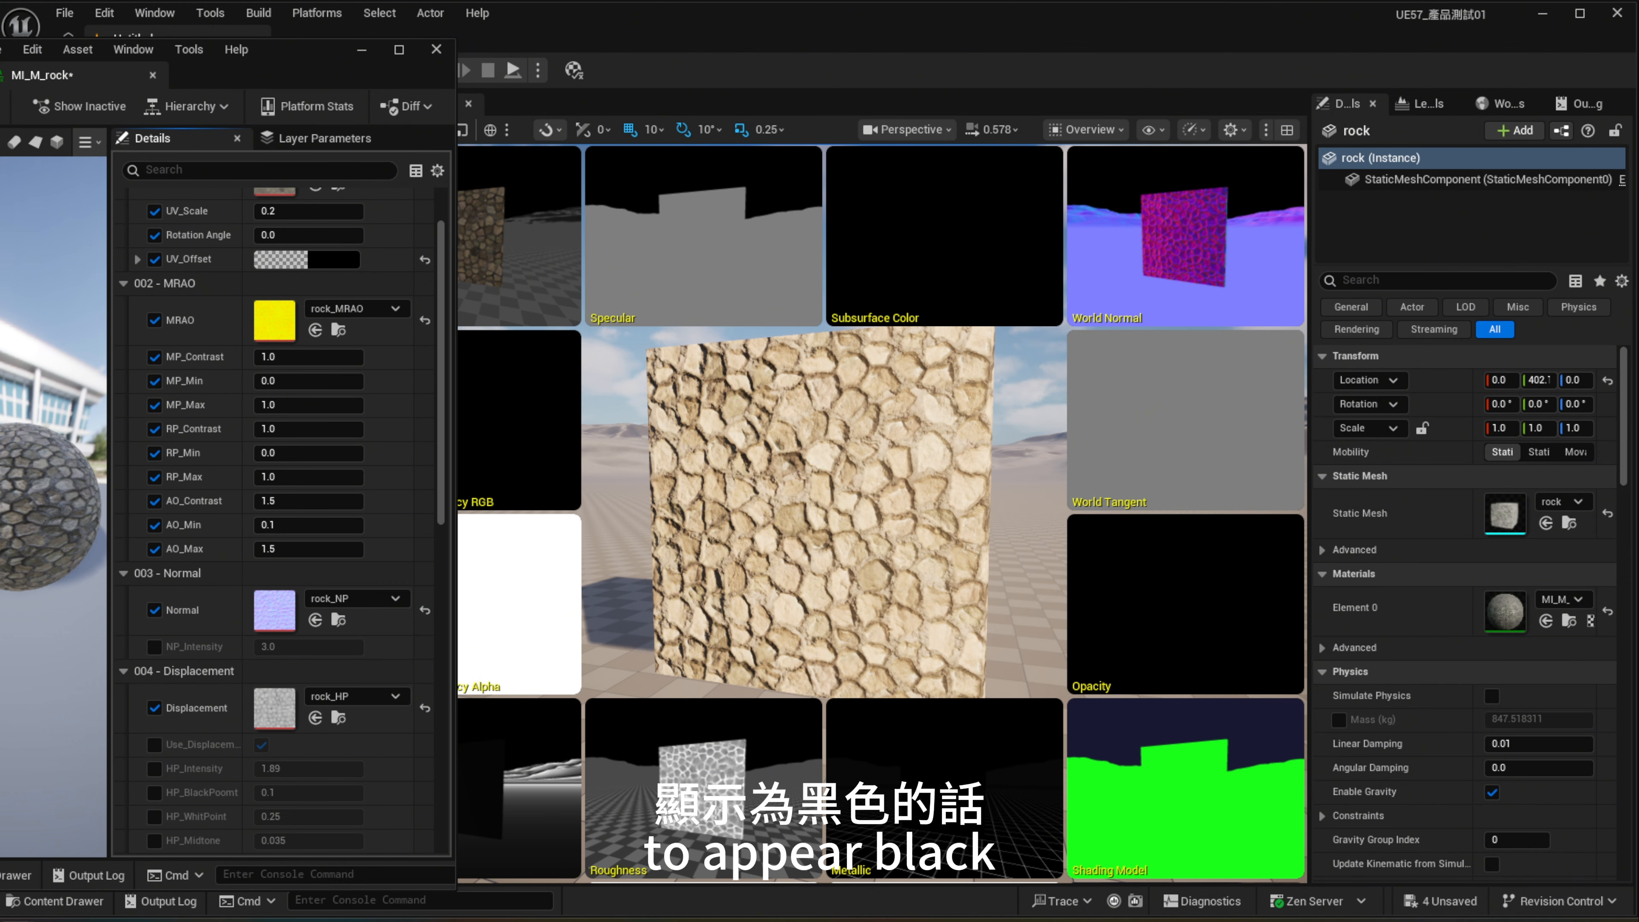
Step: Invert the roughness limits with RP_Min 1 and RP_Max 0, and raise RP_Contrast to about 4.63
click(278, 458)
text(1)
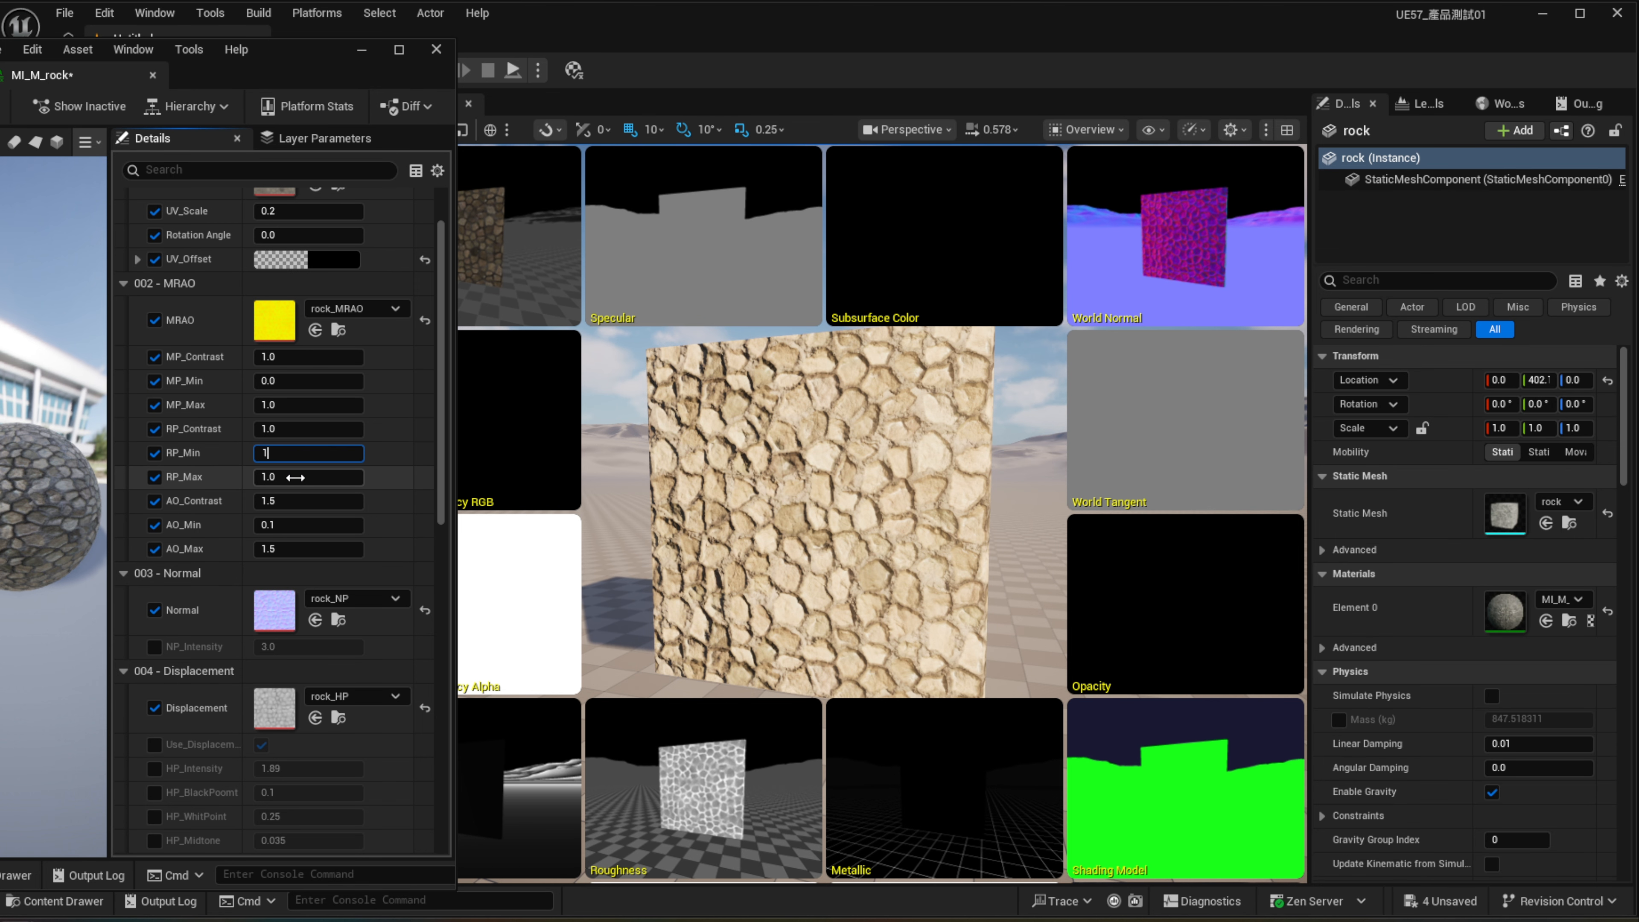
key(Return)
click(298, 477)
text(0)
key(Return)
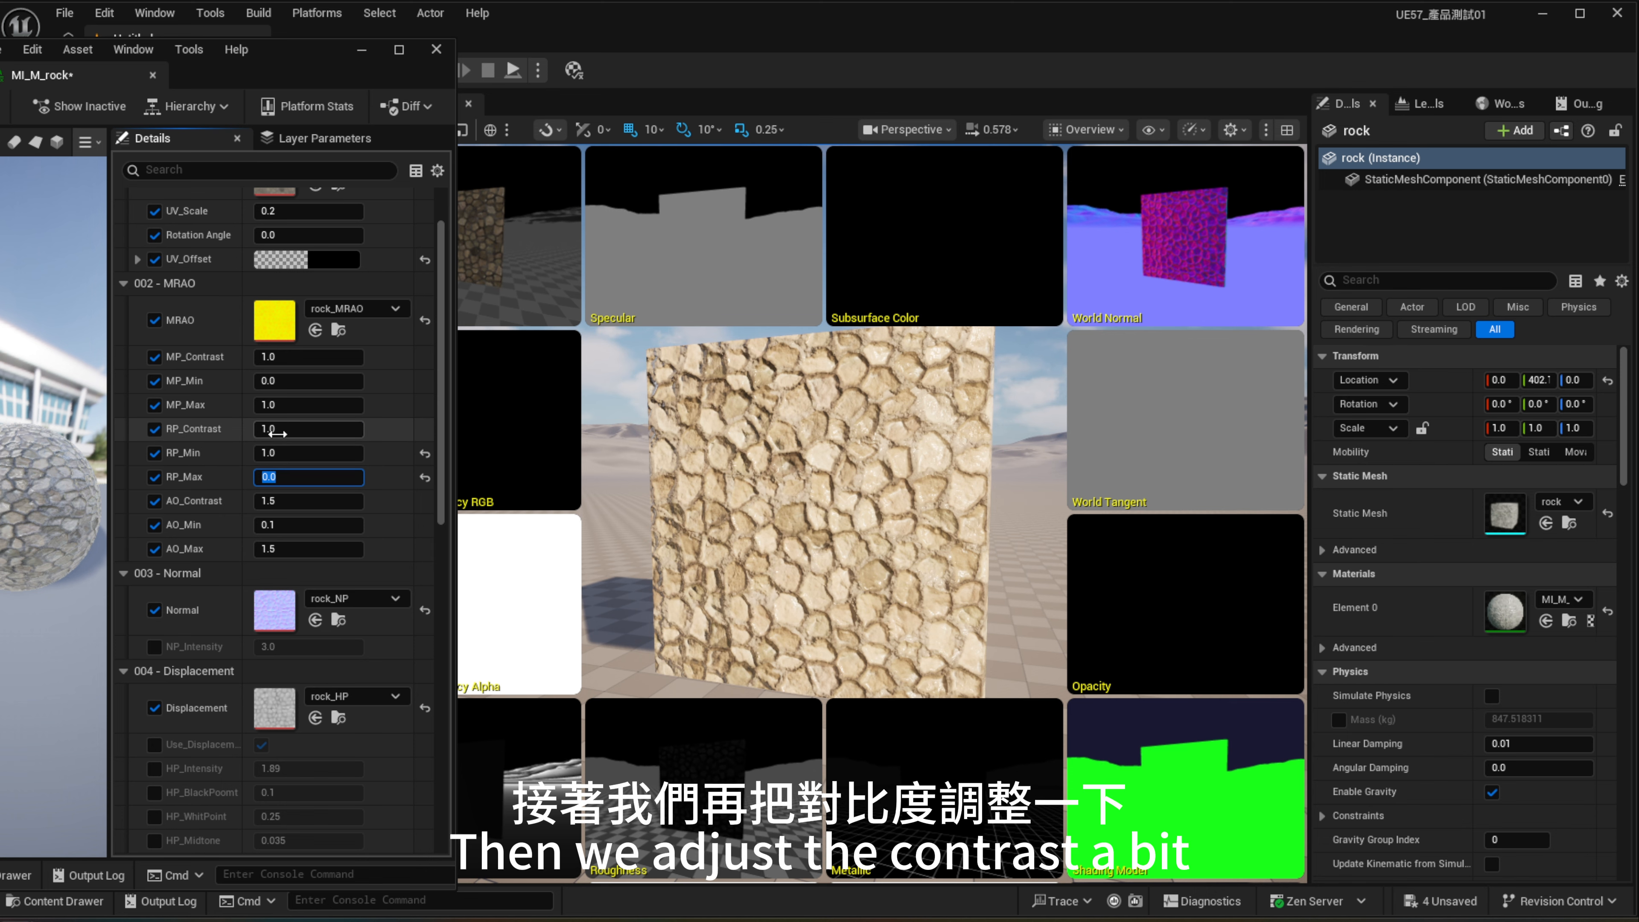
drag(298, 429, 351, 429)
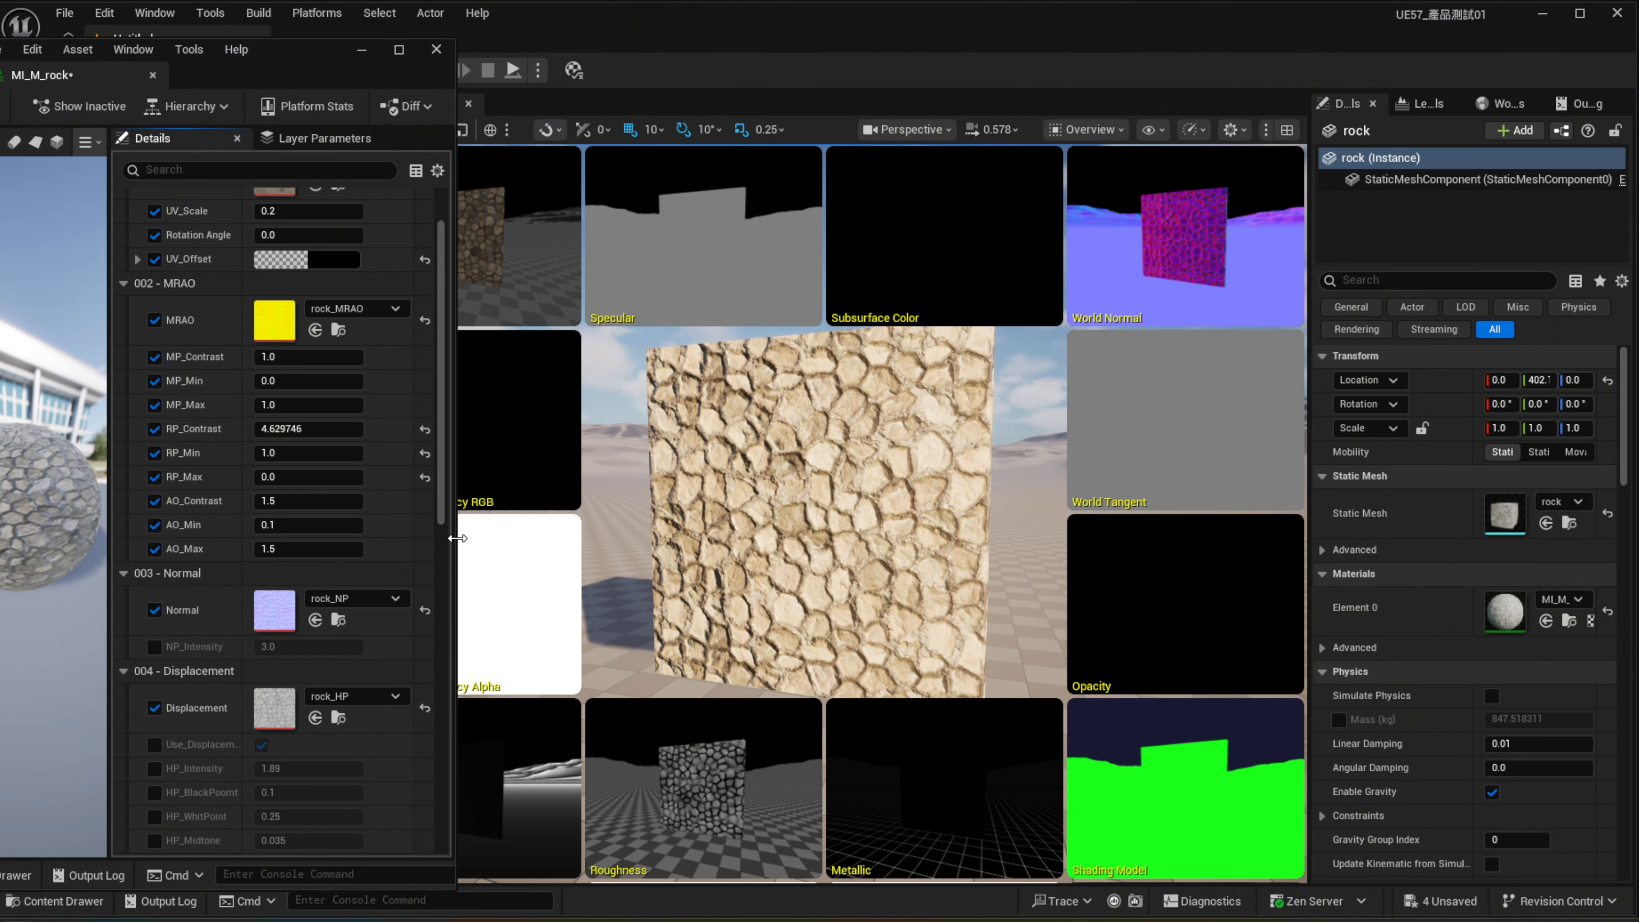
Step: Return the level viewport to Lit mode and view the rock wall from close up
click(1081, 127)
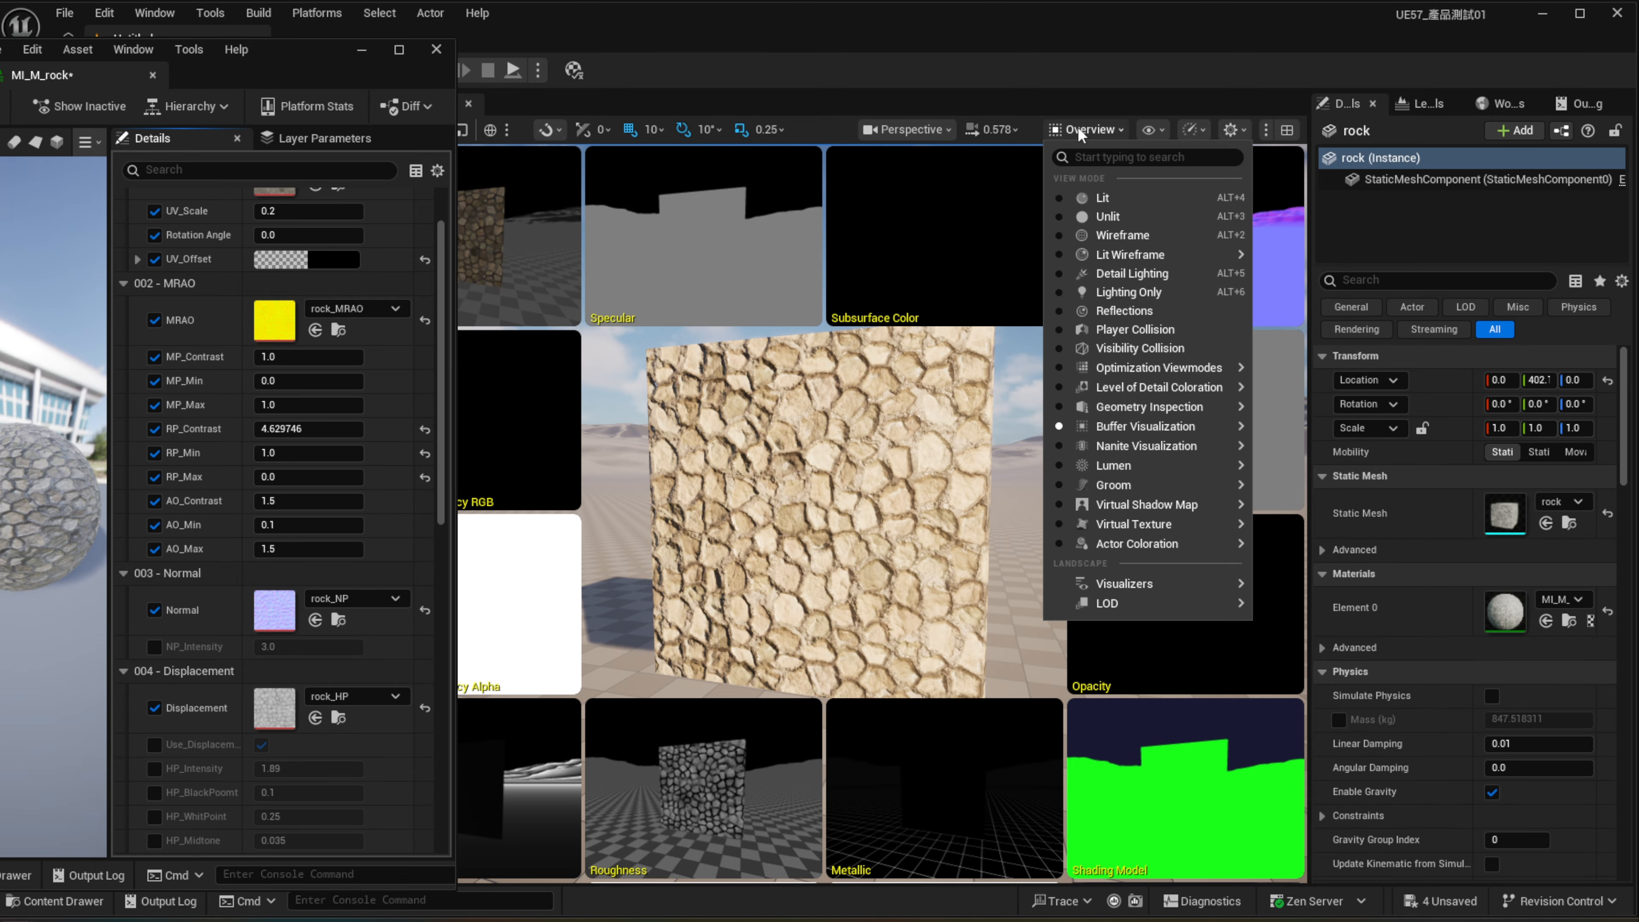
click(1110, 205)
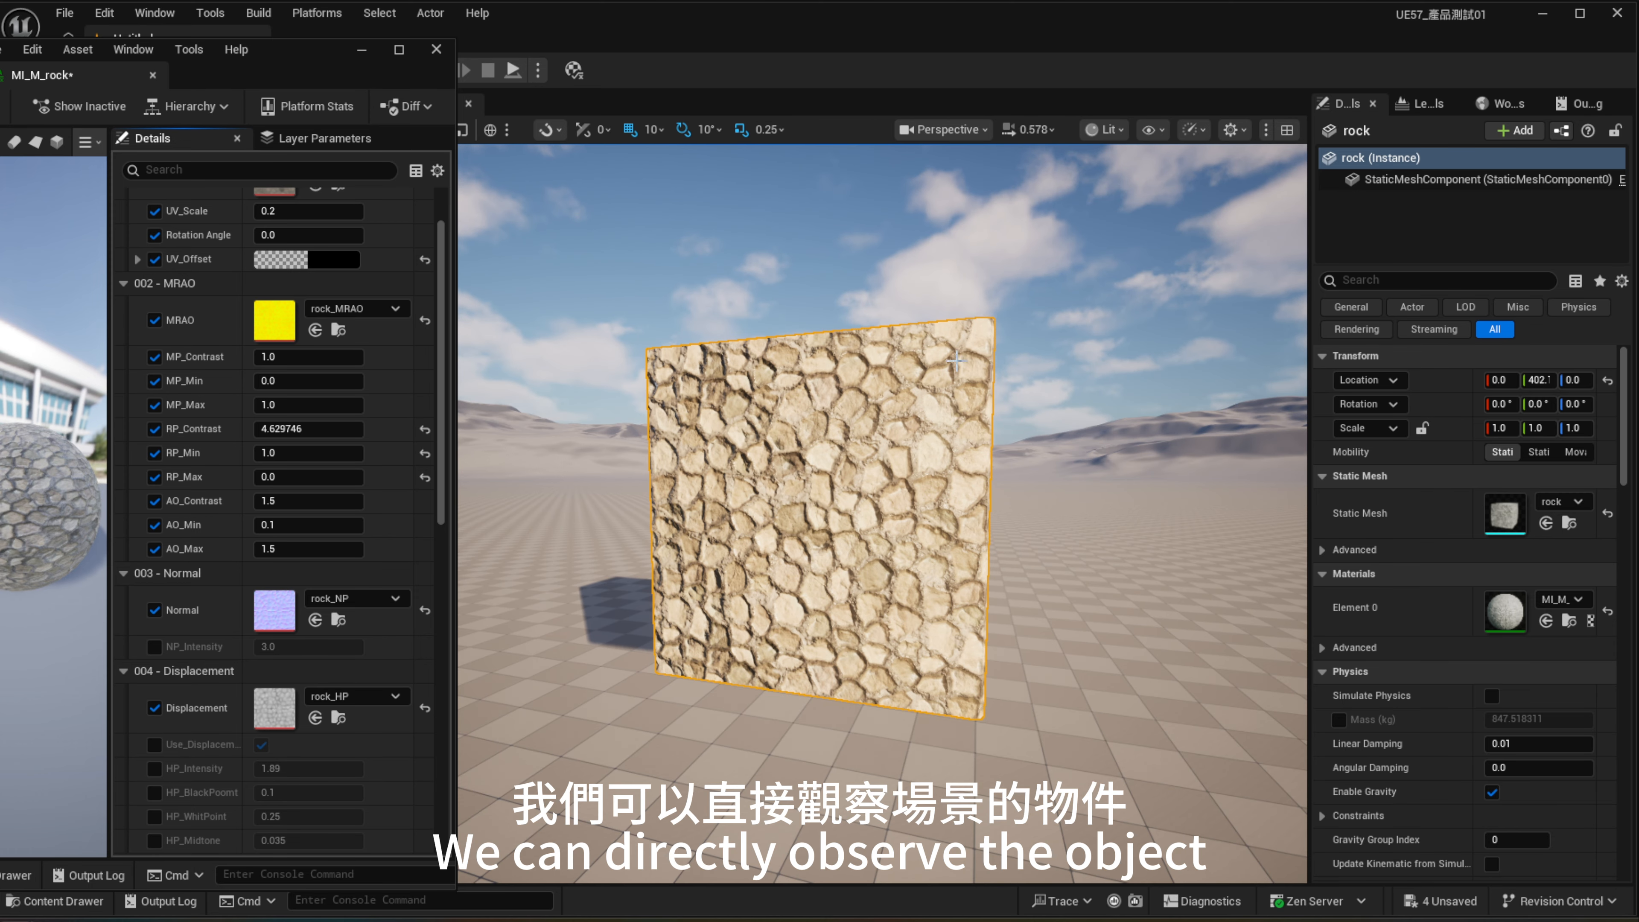
key(w)
right_drag(876, 481, 846, 462)
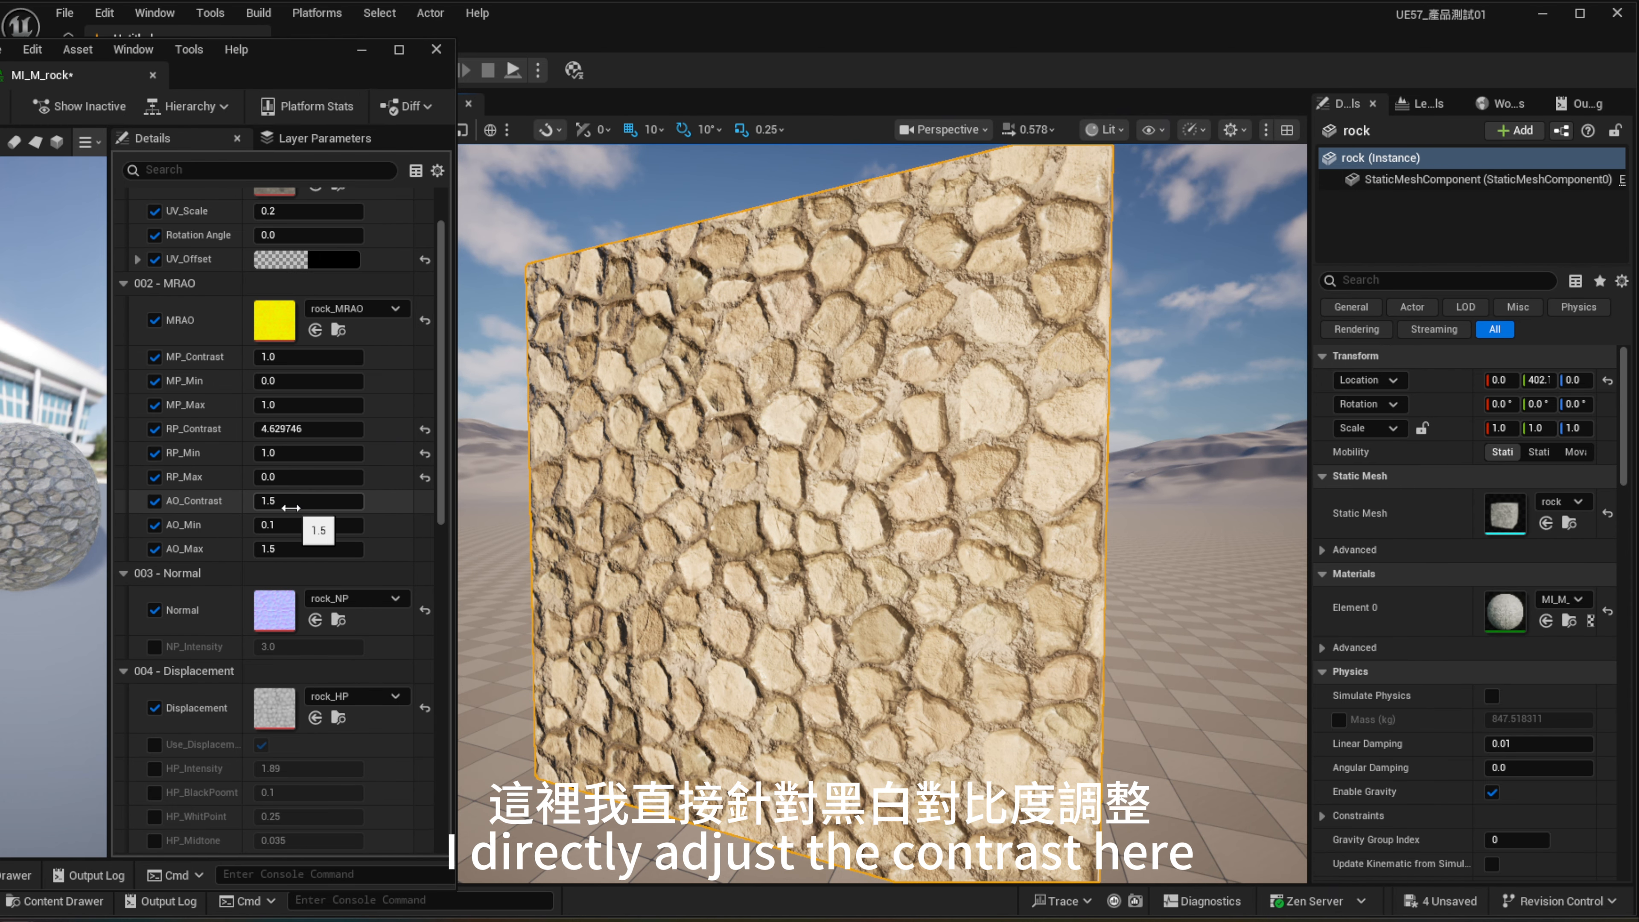
Step: Try AO_Contrast at about 5.72, and reset it along with RP_Max, RP_Min, RP_Contrast and UV_Offset to their defaults
drag(291, 508, 354, 525)
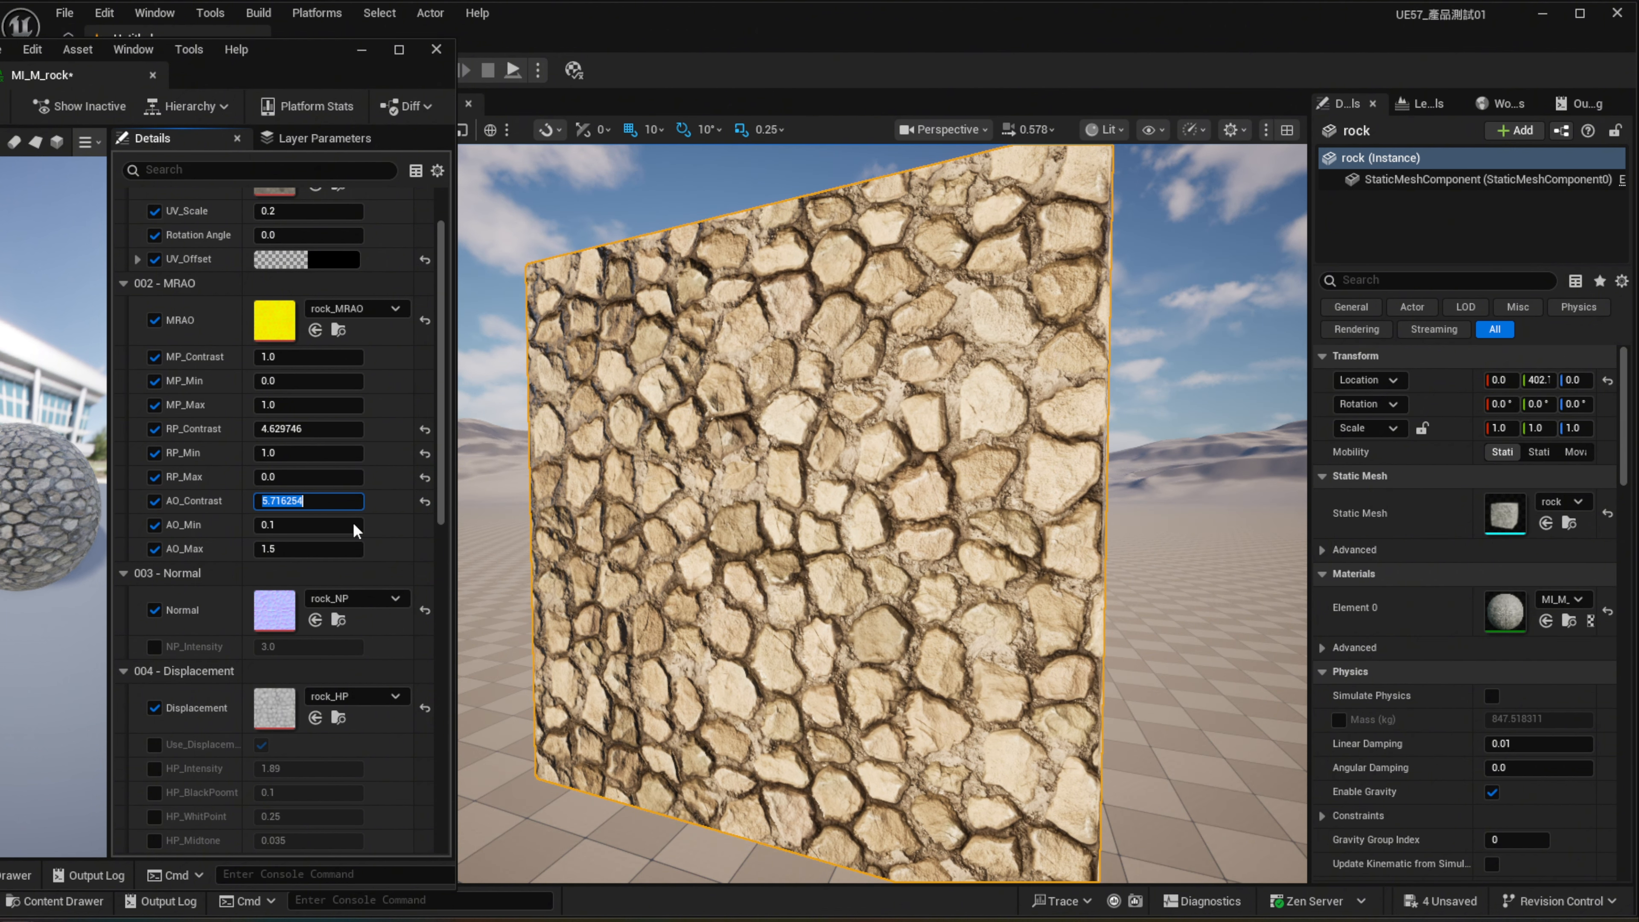
click(425, 502)
click(425, 478)
click(425, 453)
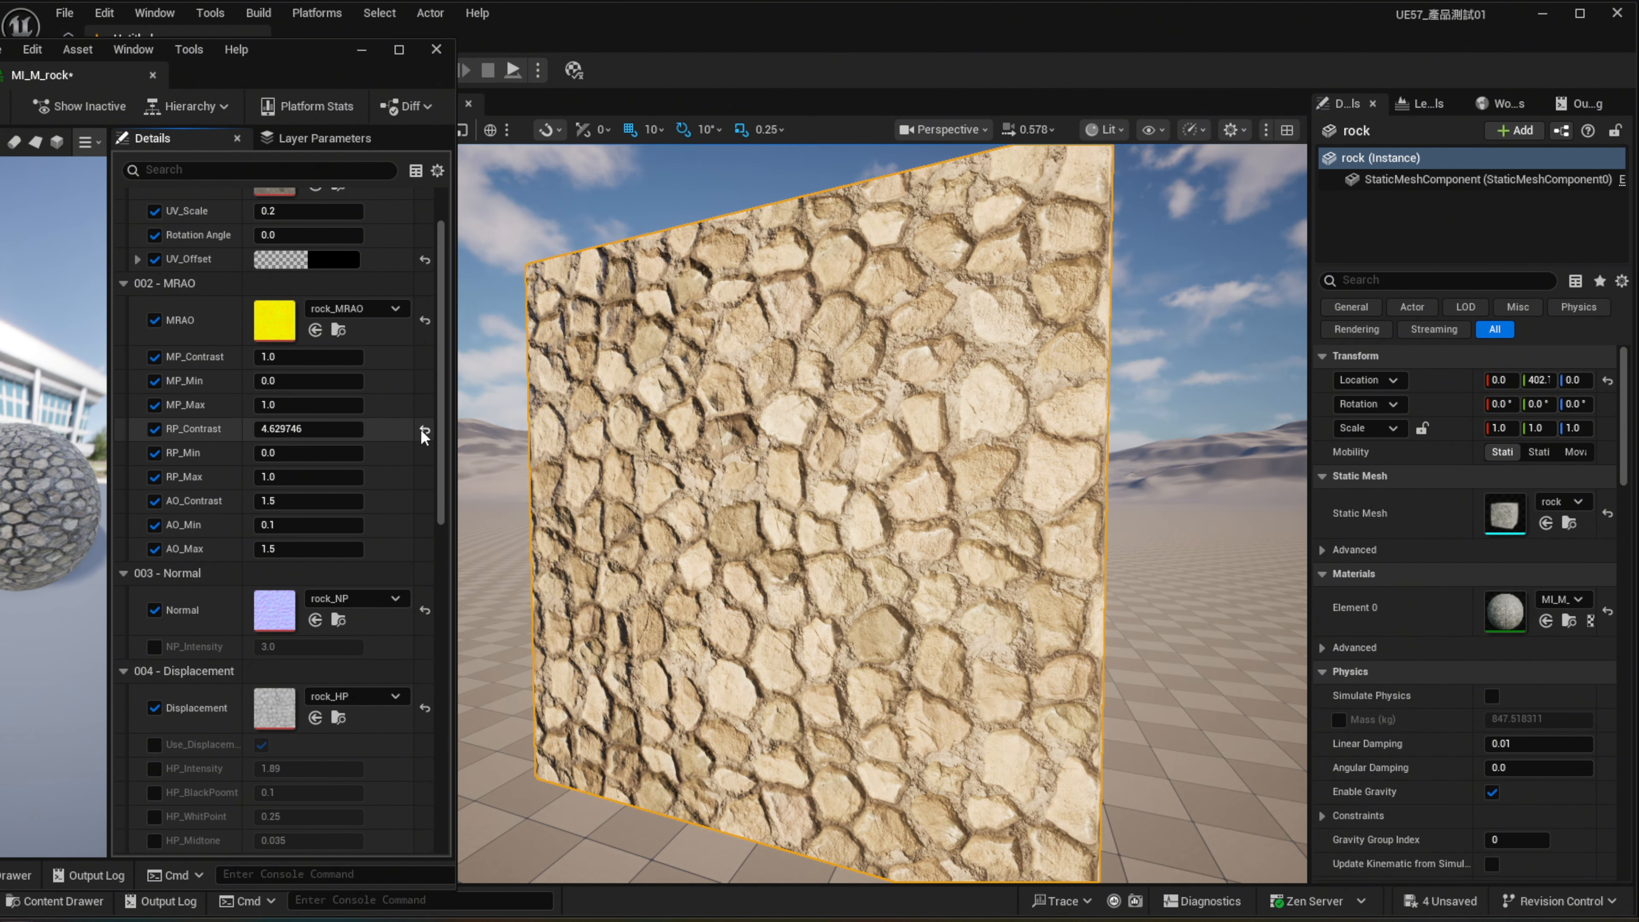
click(425, 429)
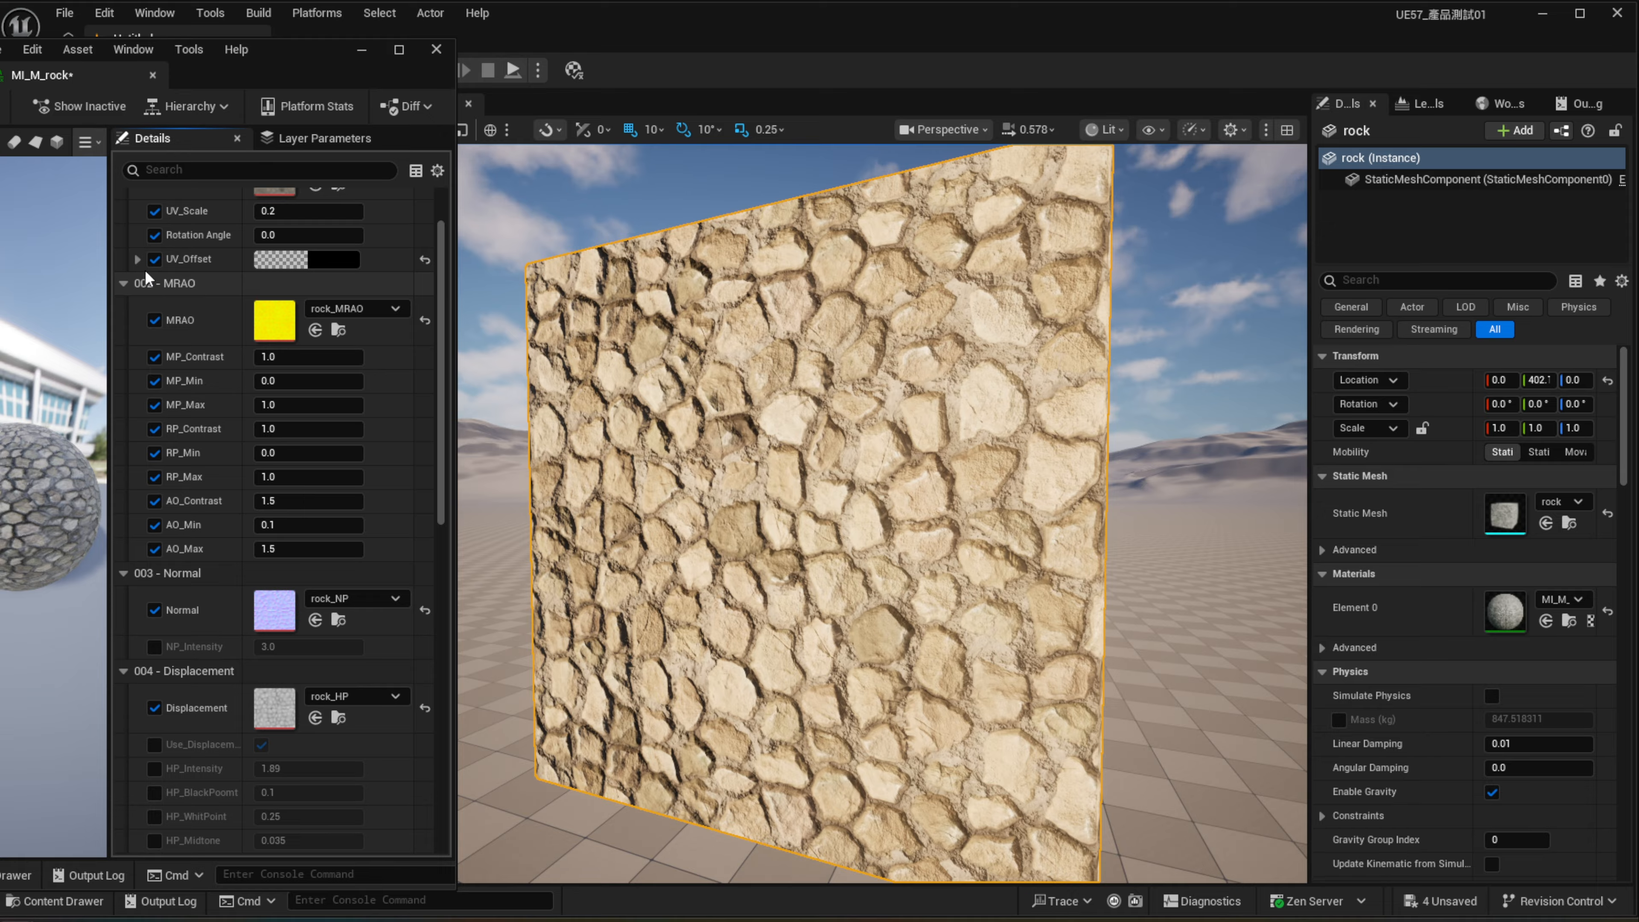
click(425, 259)
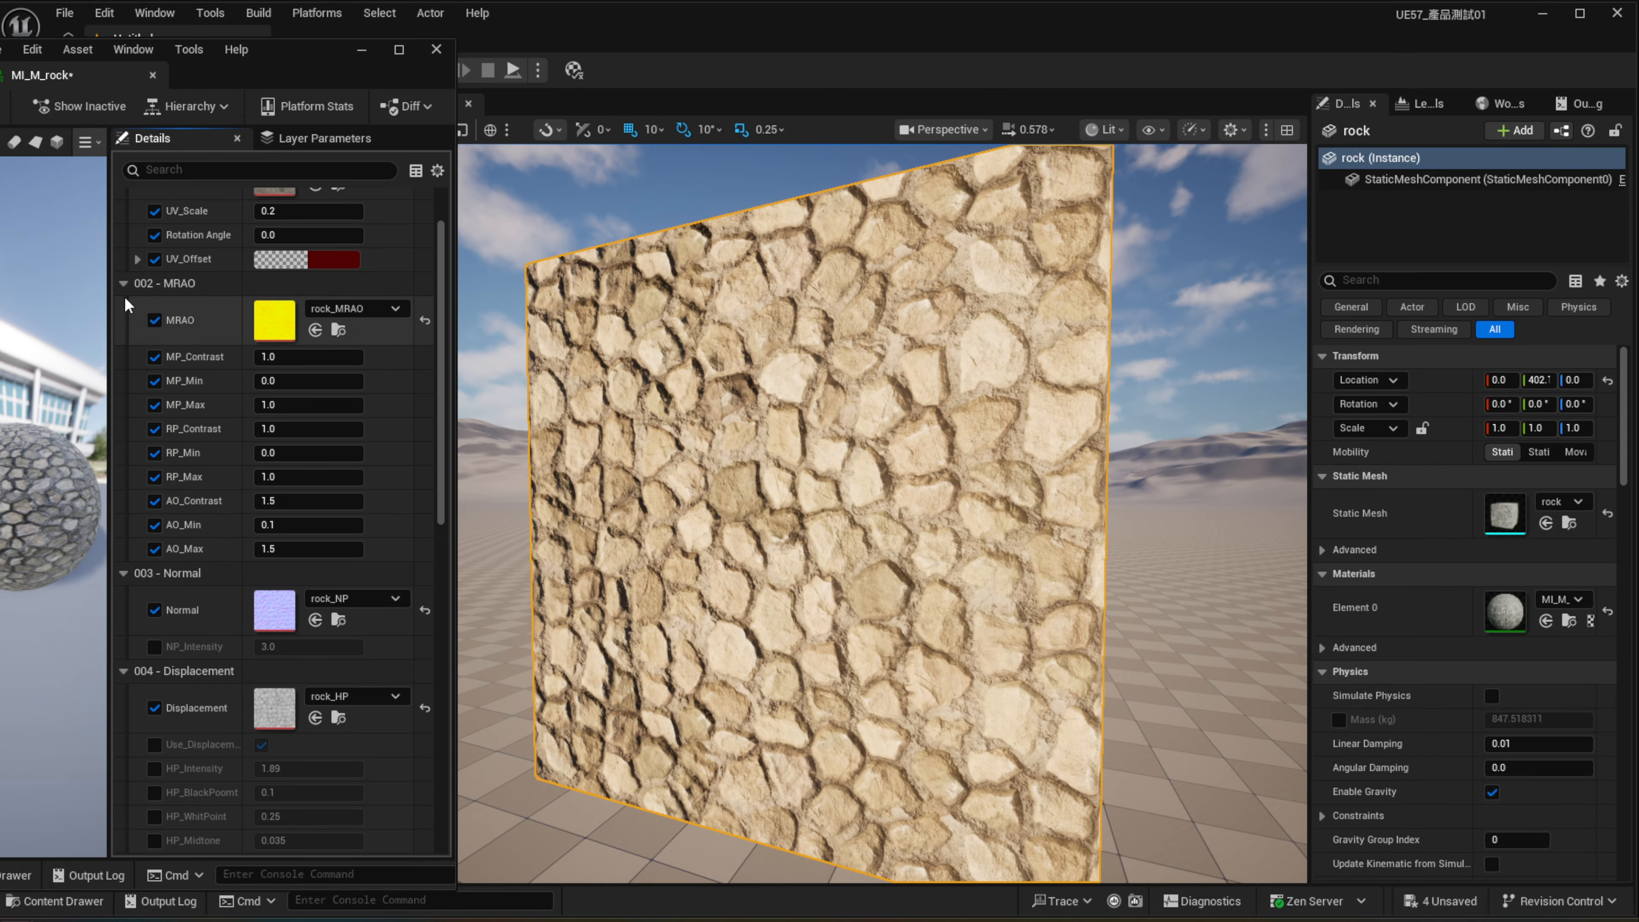
Step: Collapse the MRAO group, try out the NP_Intensity override under Normal, and reset and disable it again
click(122, 284)
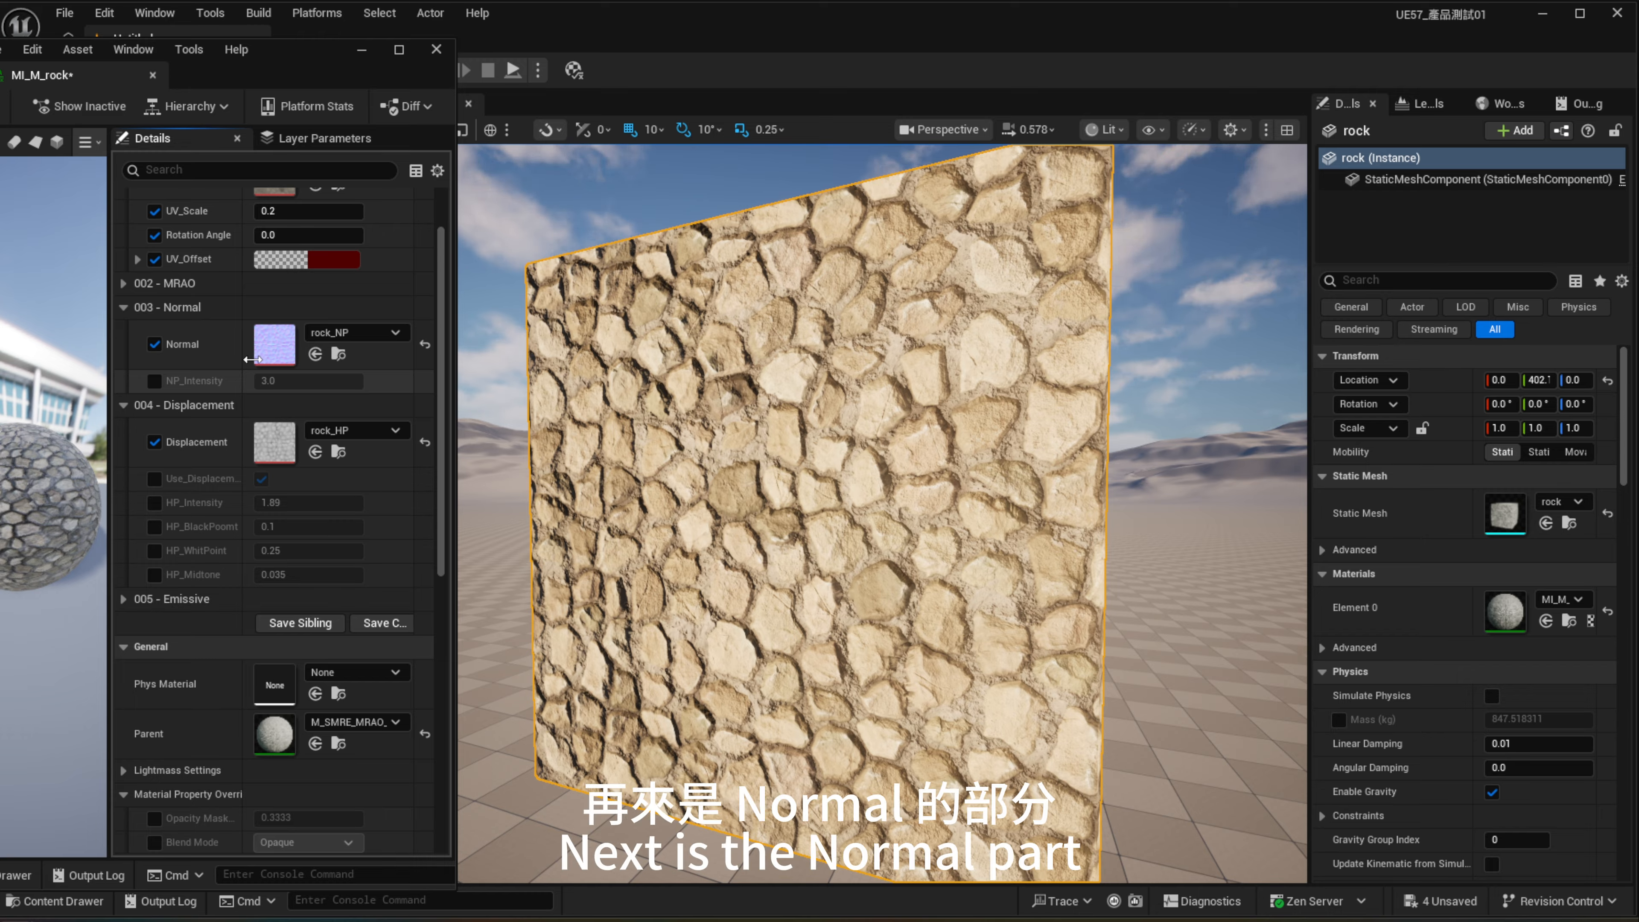
click(149, 379)
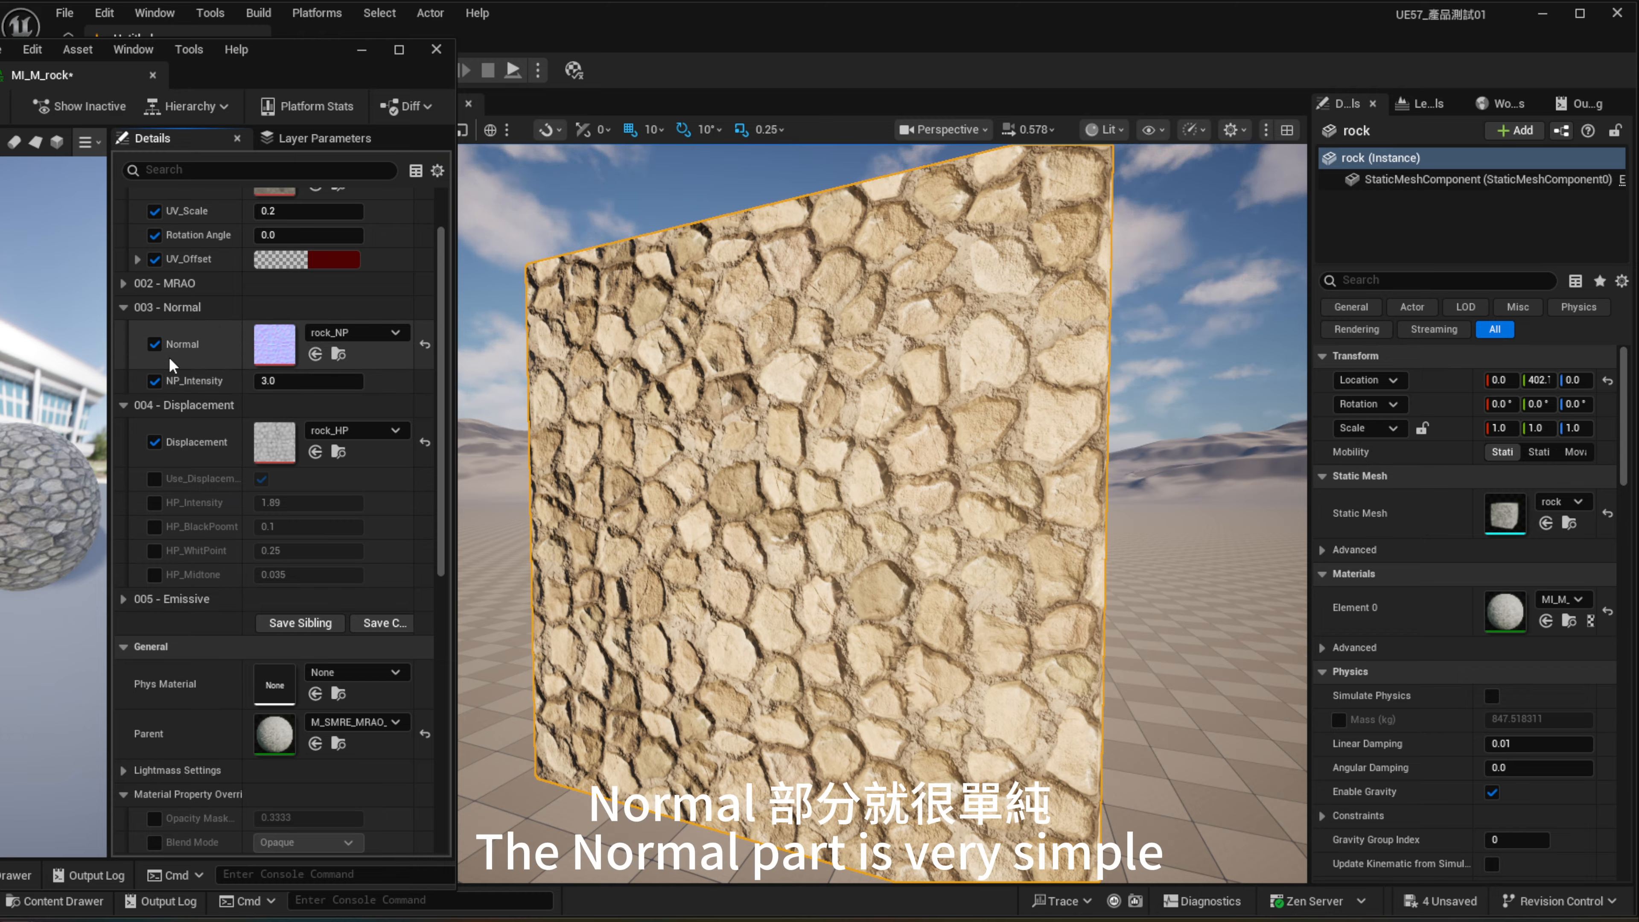
mouse_move(281, 381)
mouse_down()
mouse_move(303, 381)
mouse_move(258, 381)
mouse_move(301, 381)
mouse_move(282, 380)
mouse_up()
click(425, 380)
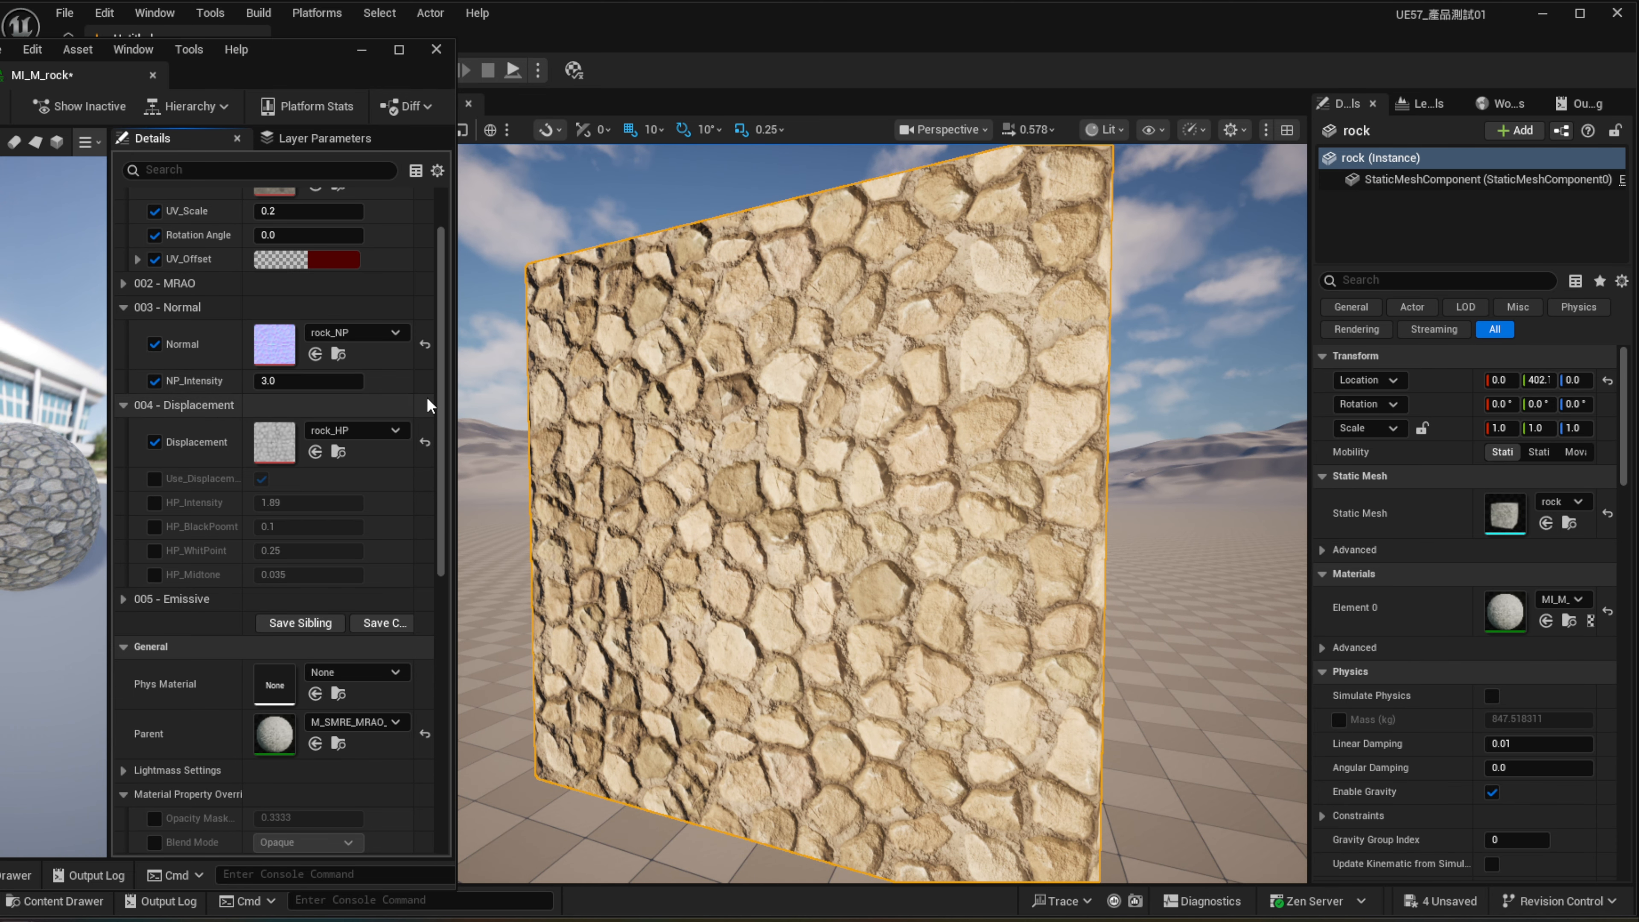
click(156, 381)
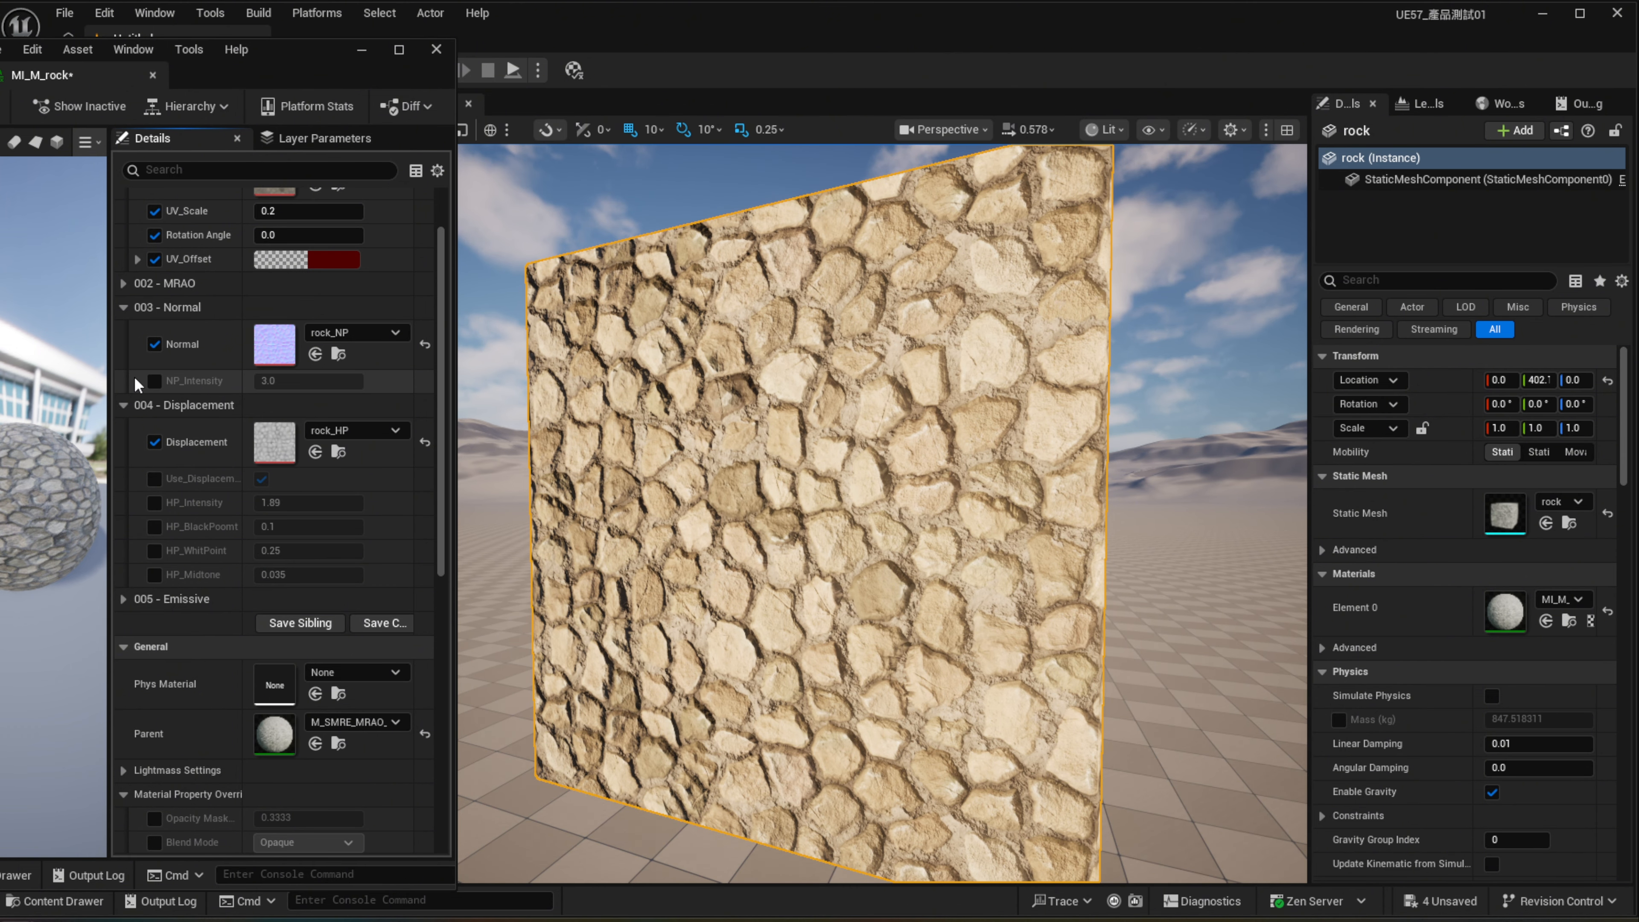
Step: Collapse the 003 - Normal parameter group to bring the Displacement settings into focus
scroll(203, 388, down, 1)
scroll(193, 395, down, 2)
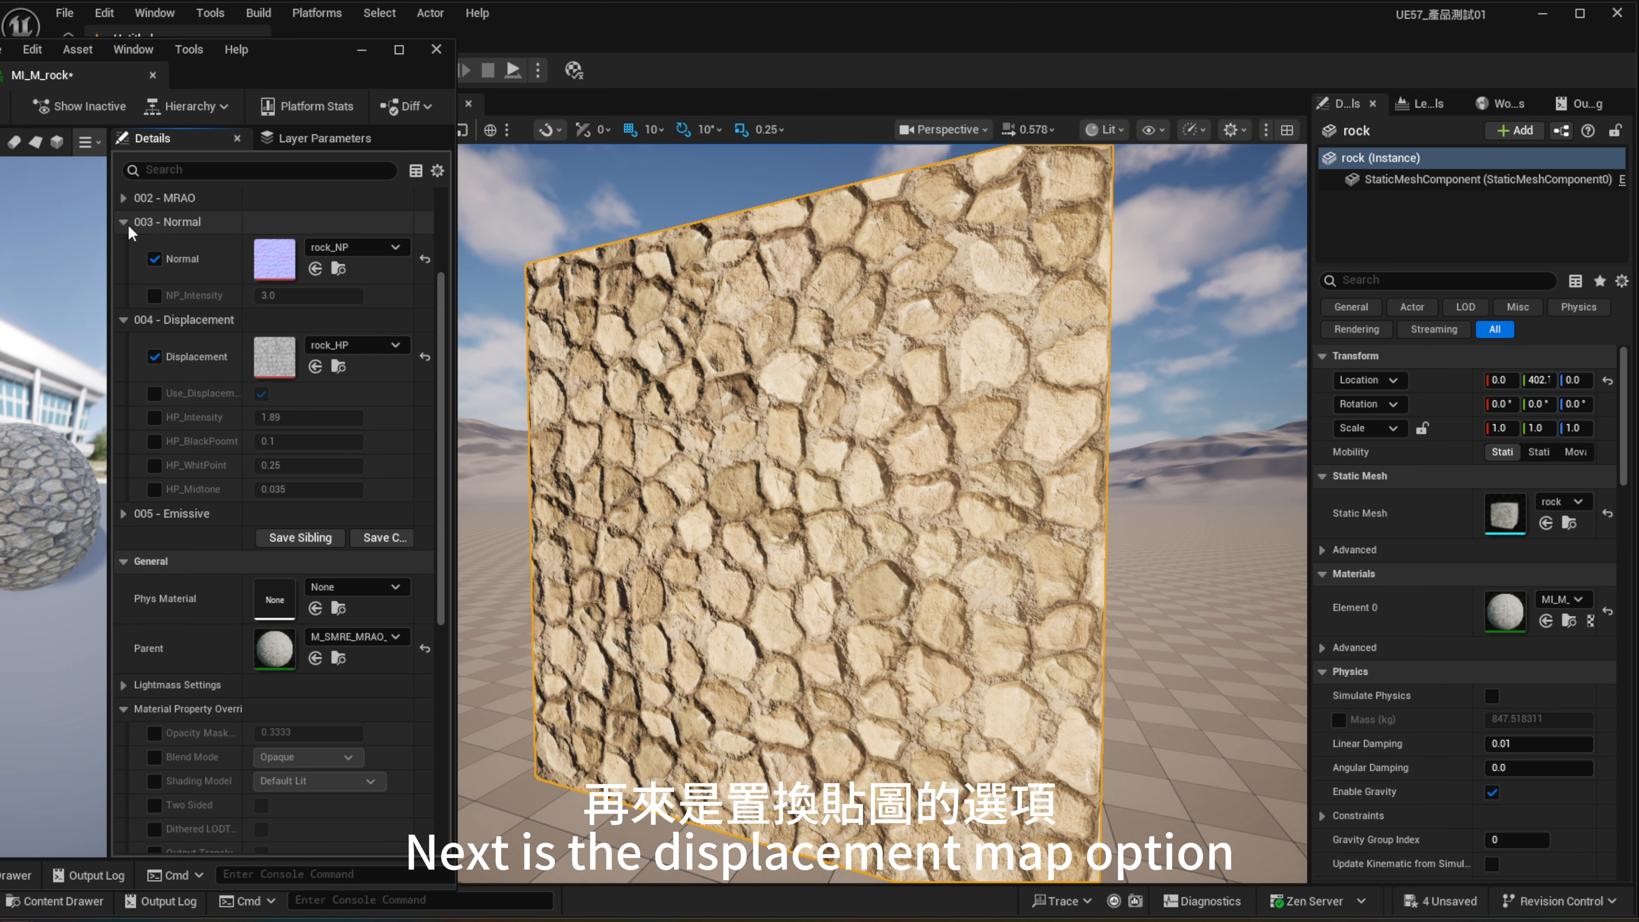
click(173, 222)
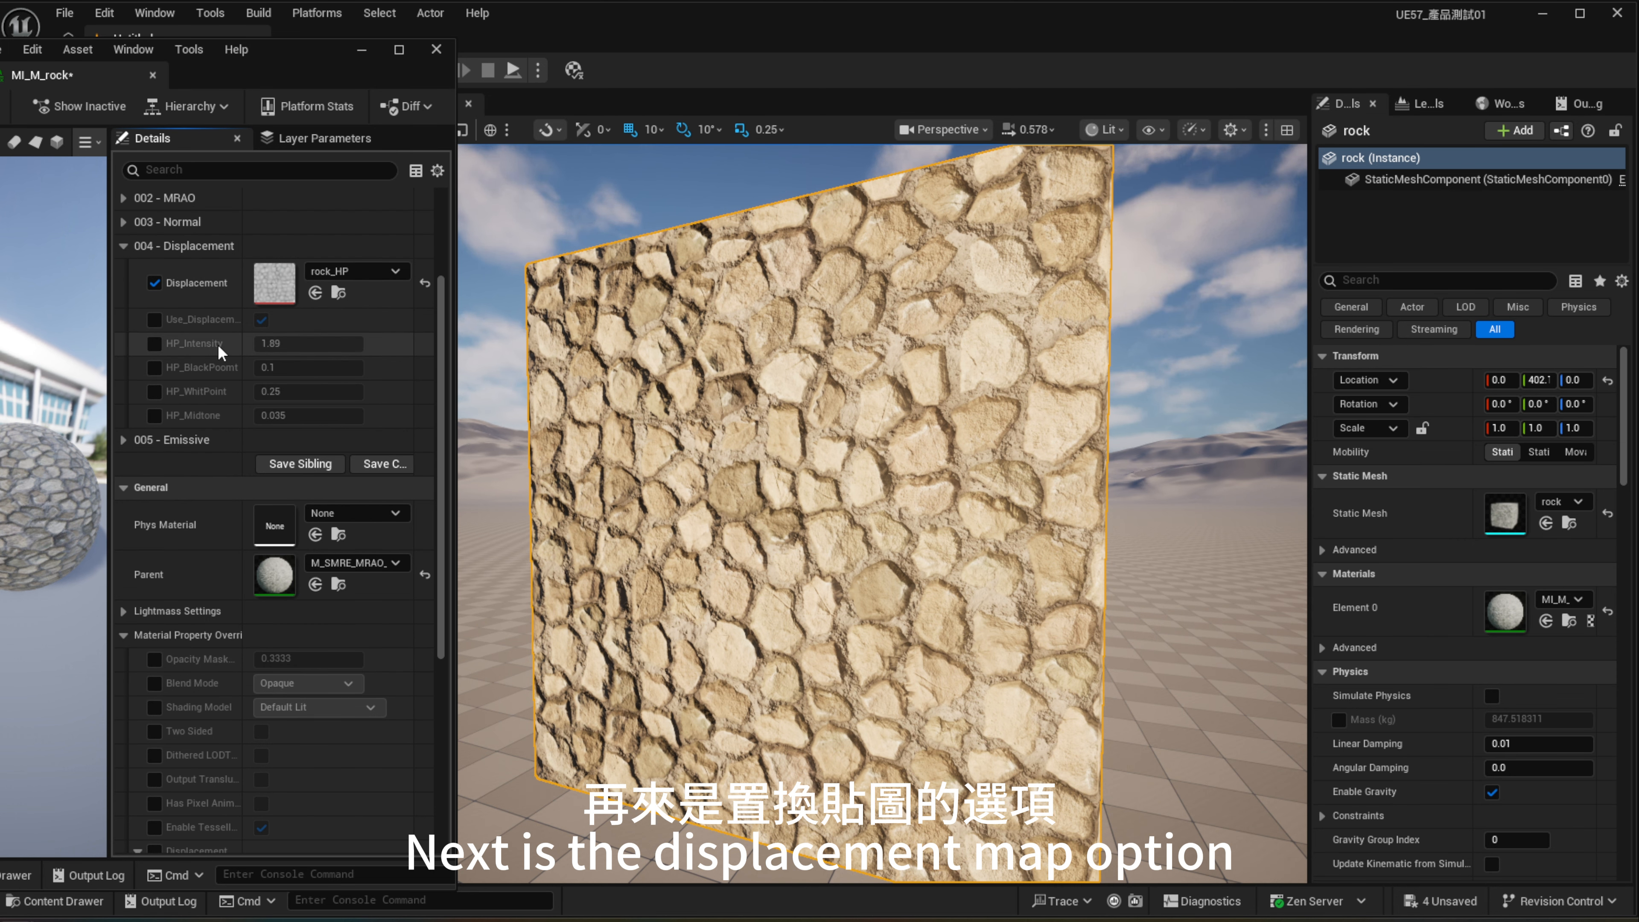
Step: Widen the MI_M_rock material instance window and minimize it to reveal the level editor
mouse_move(169, 350)
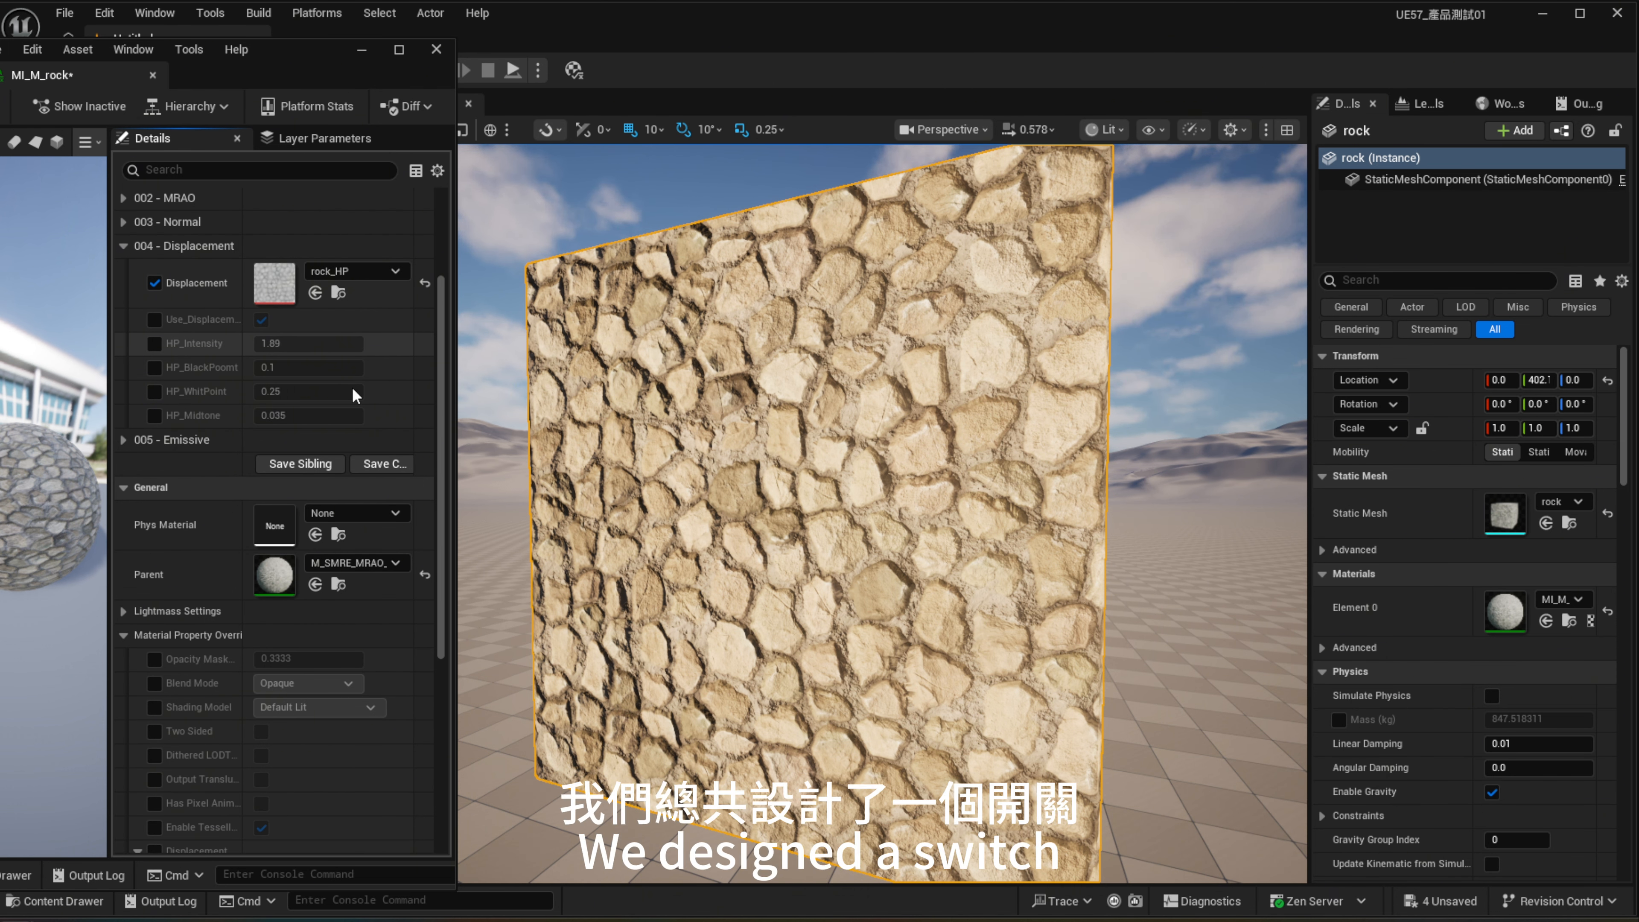
drag(457, 421, 549, 421)
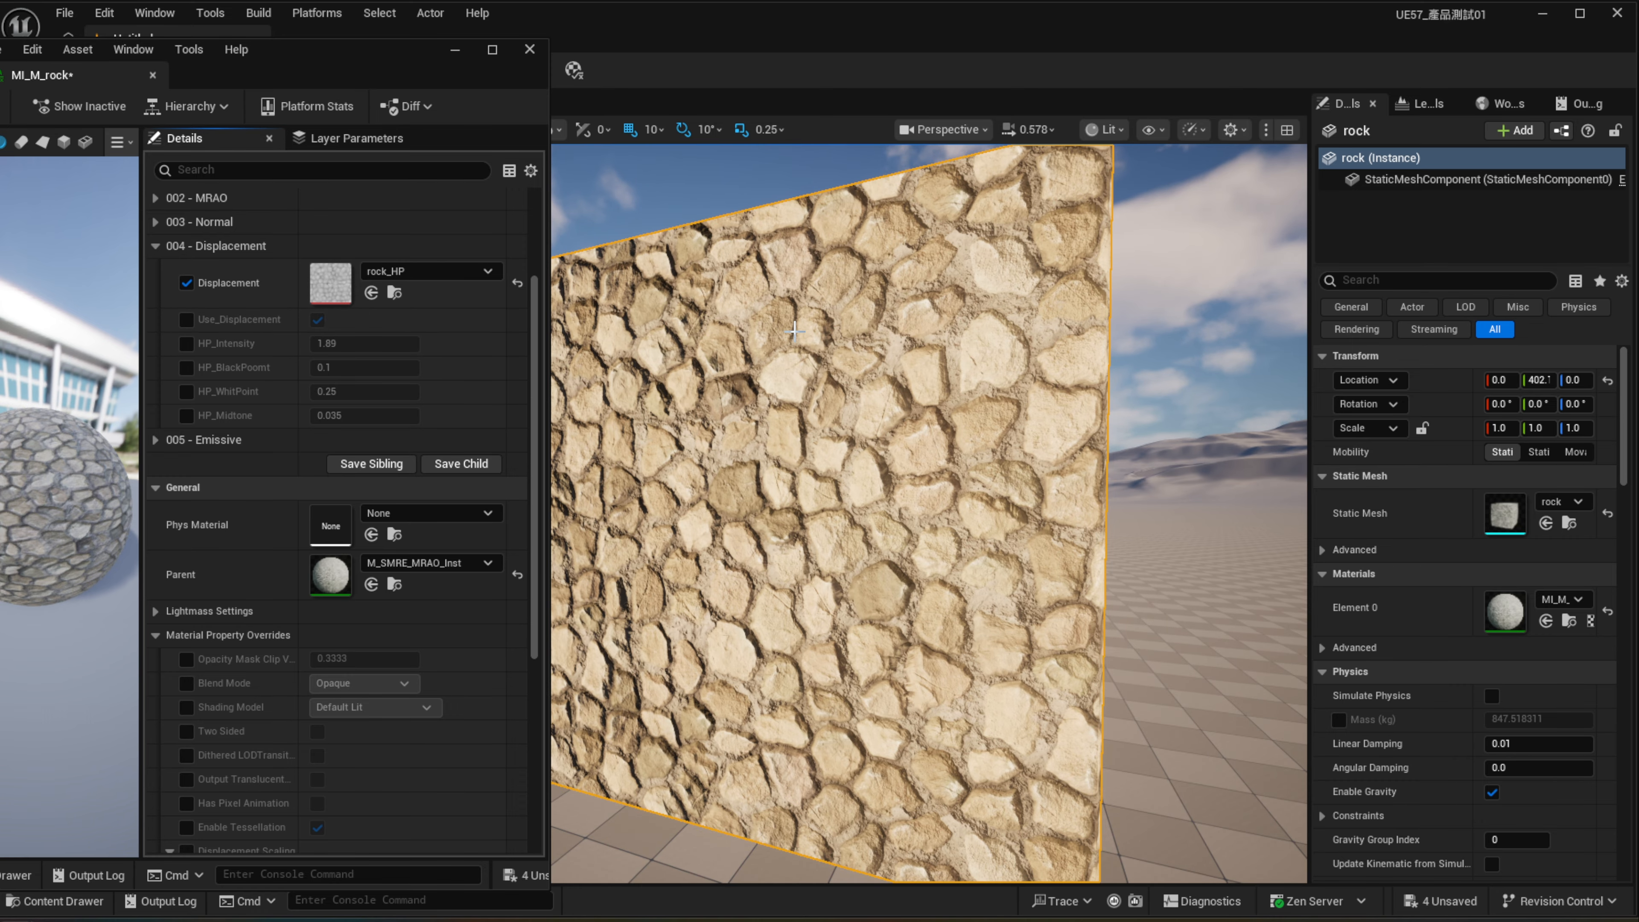
click(454, 52)
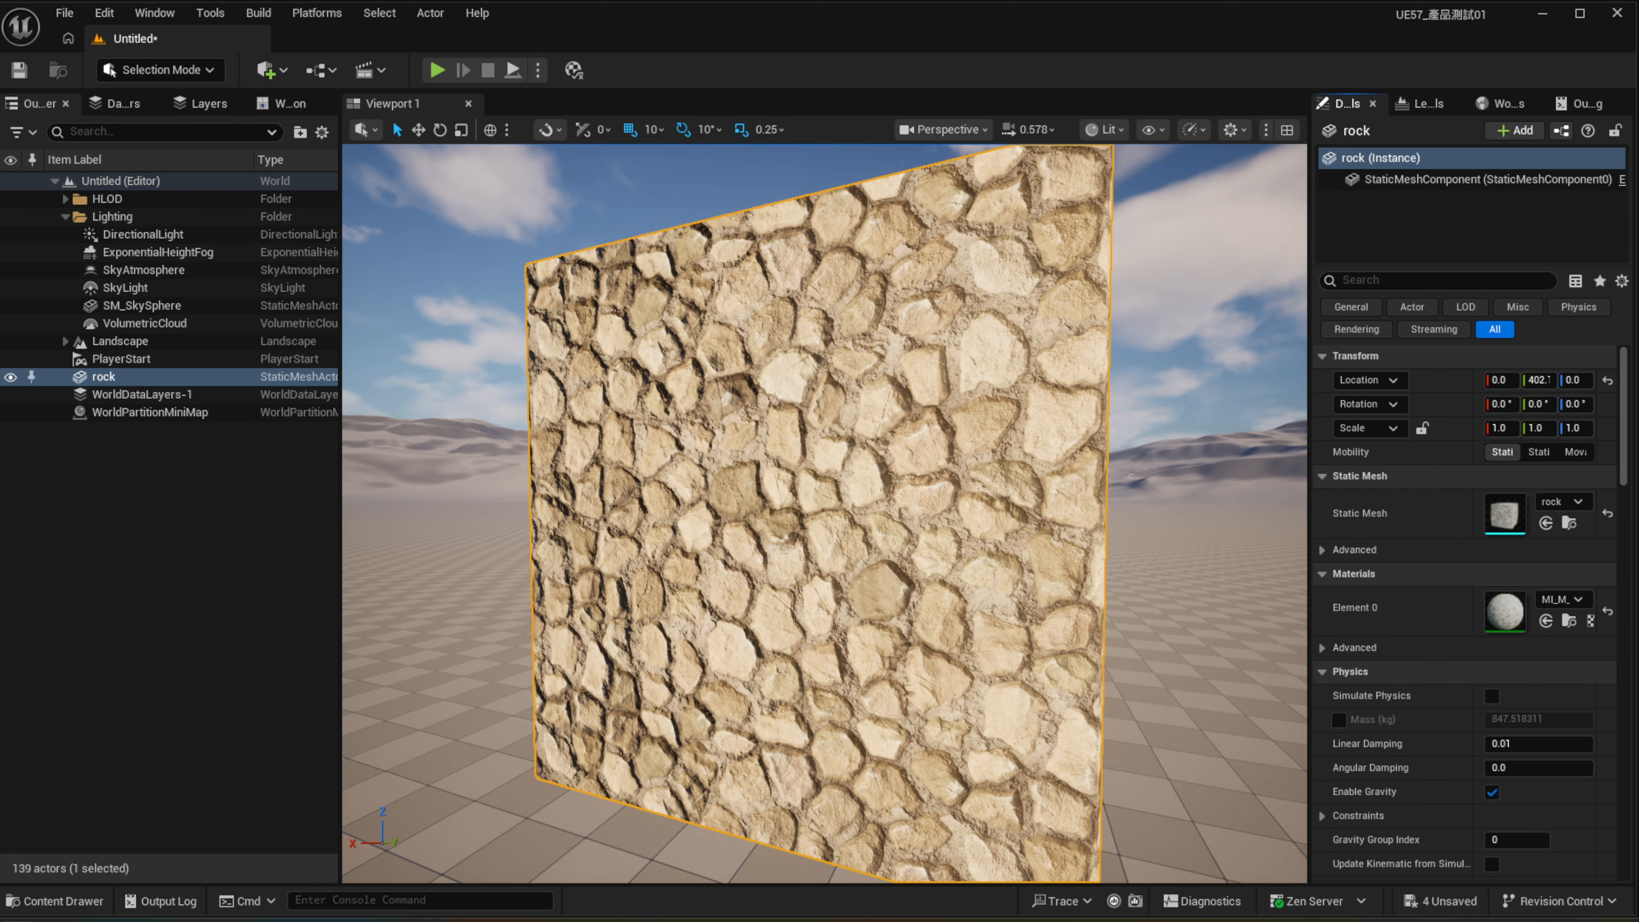
Step: Enable Nanite on the rock static mesh in the SmartPBR_Imports Meshes folder
click(212, 684)
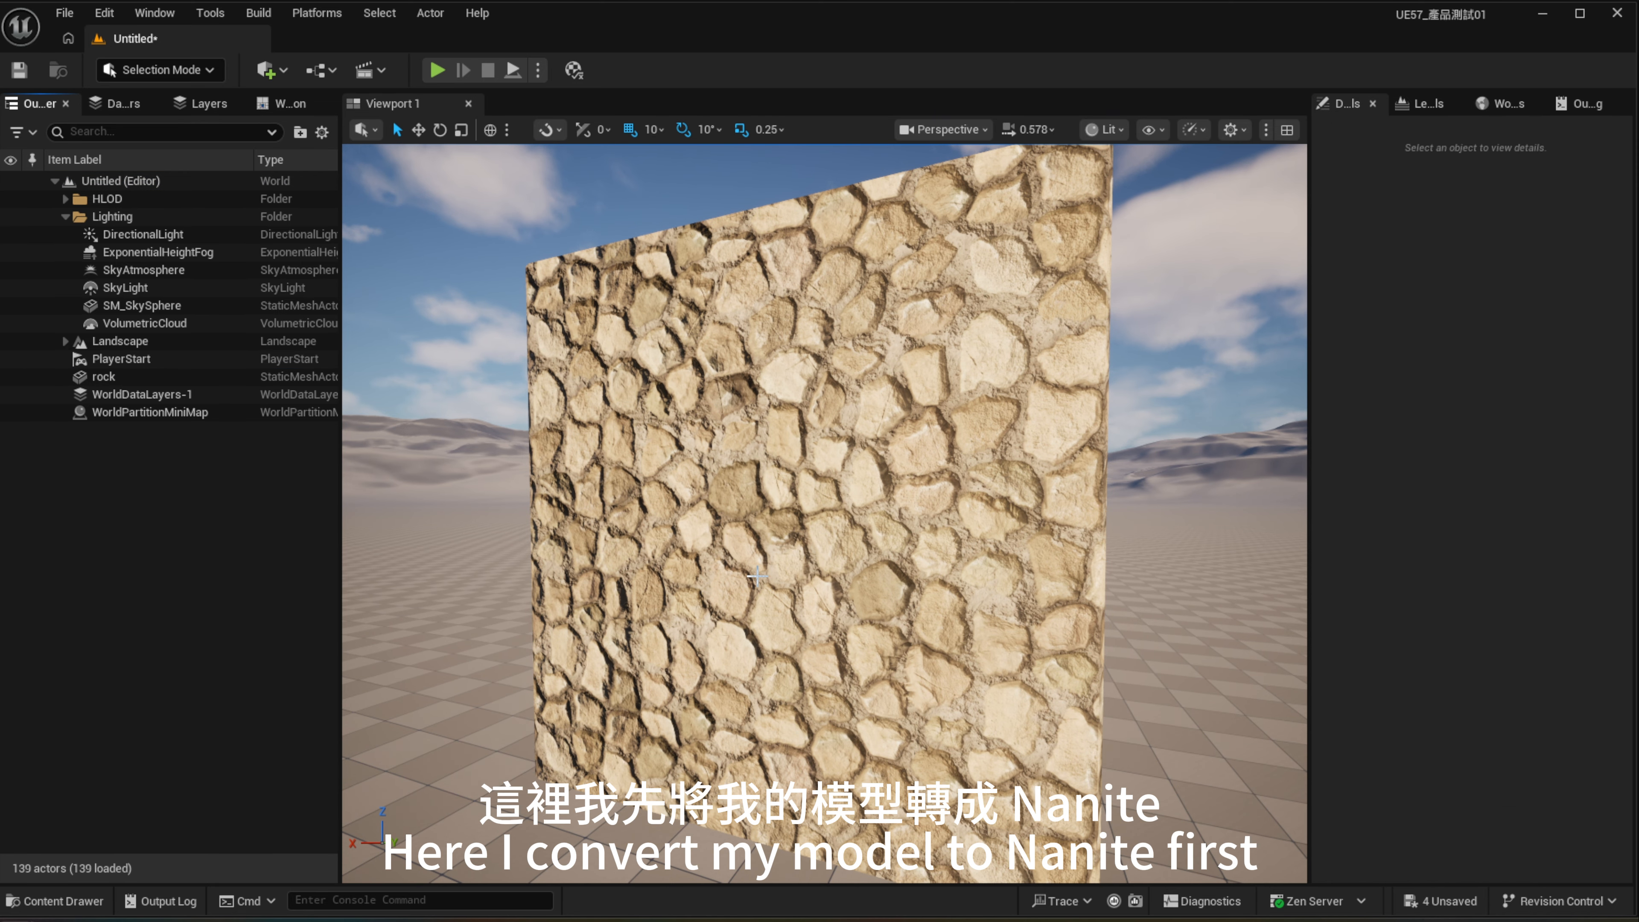
click(774, 595)
key(ctrl+space)
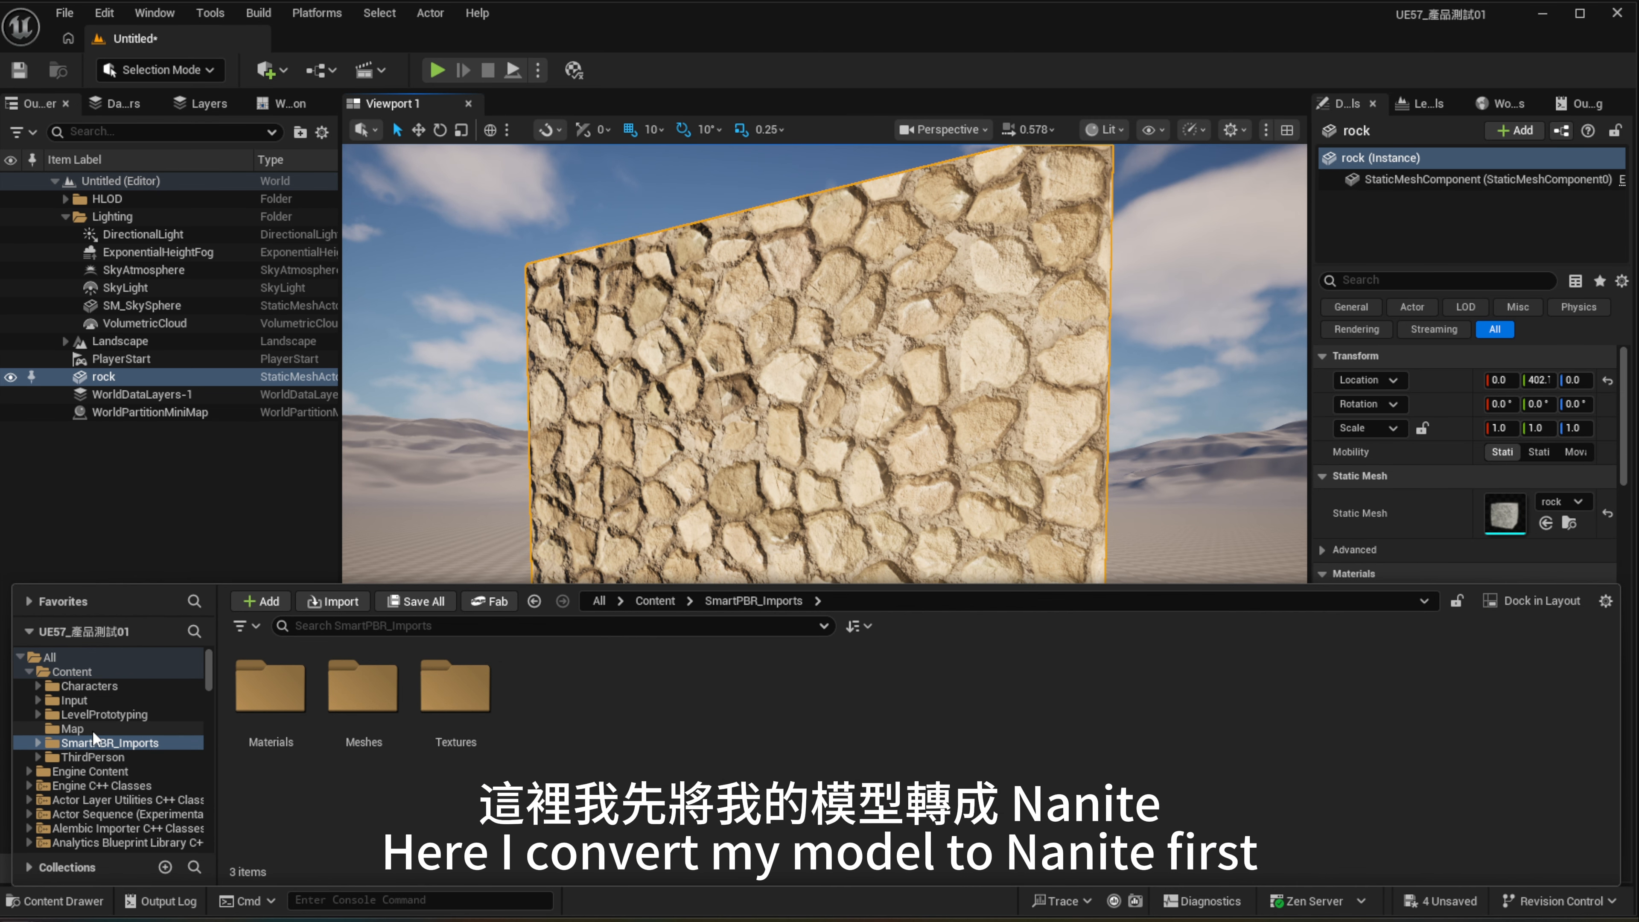
click(37, 743)
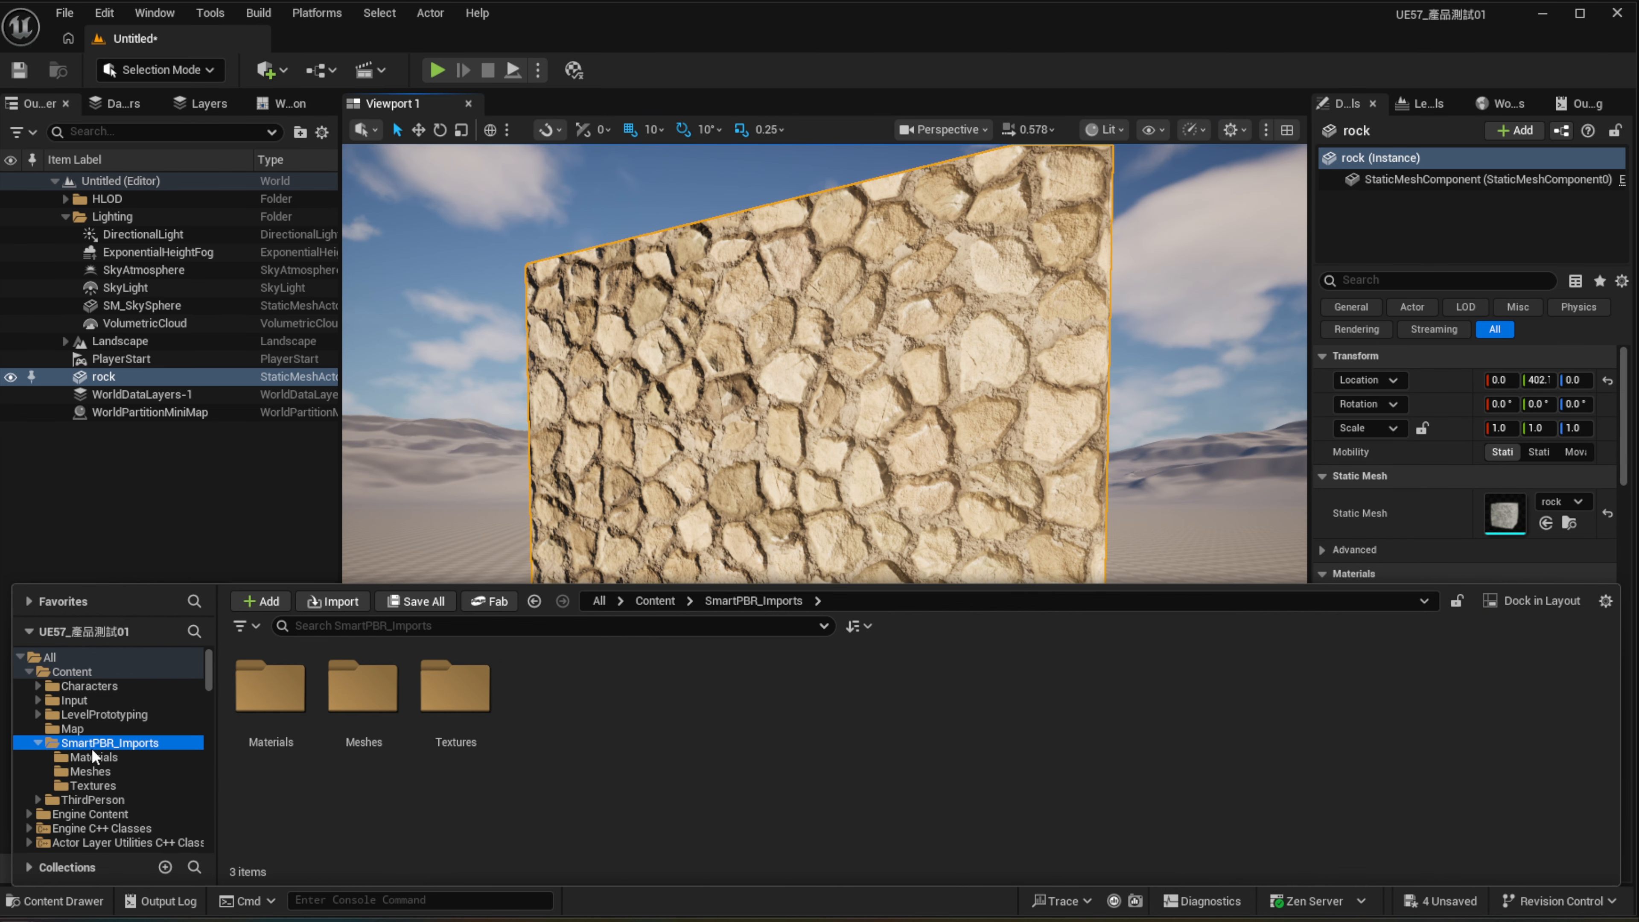
click(90, 772)
click(277, 708)
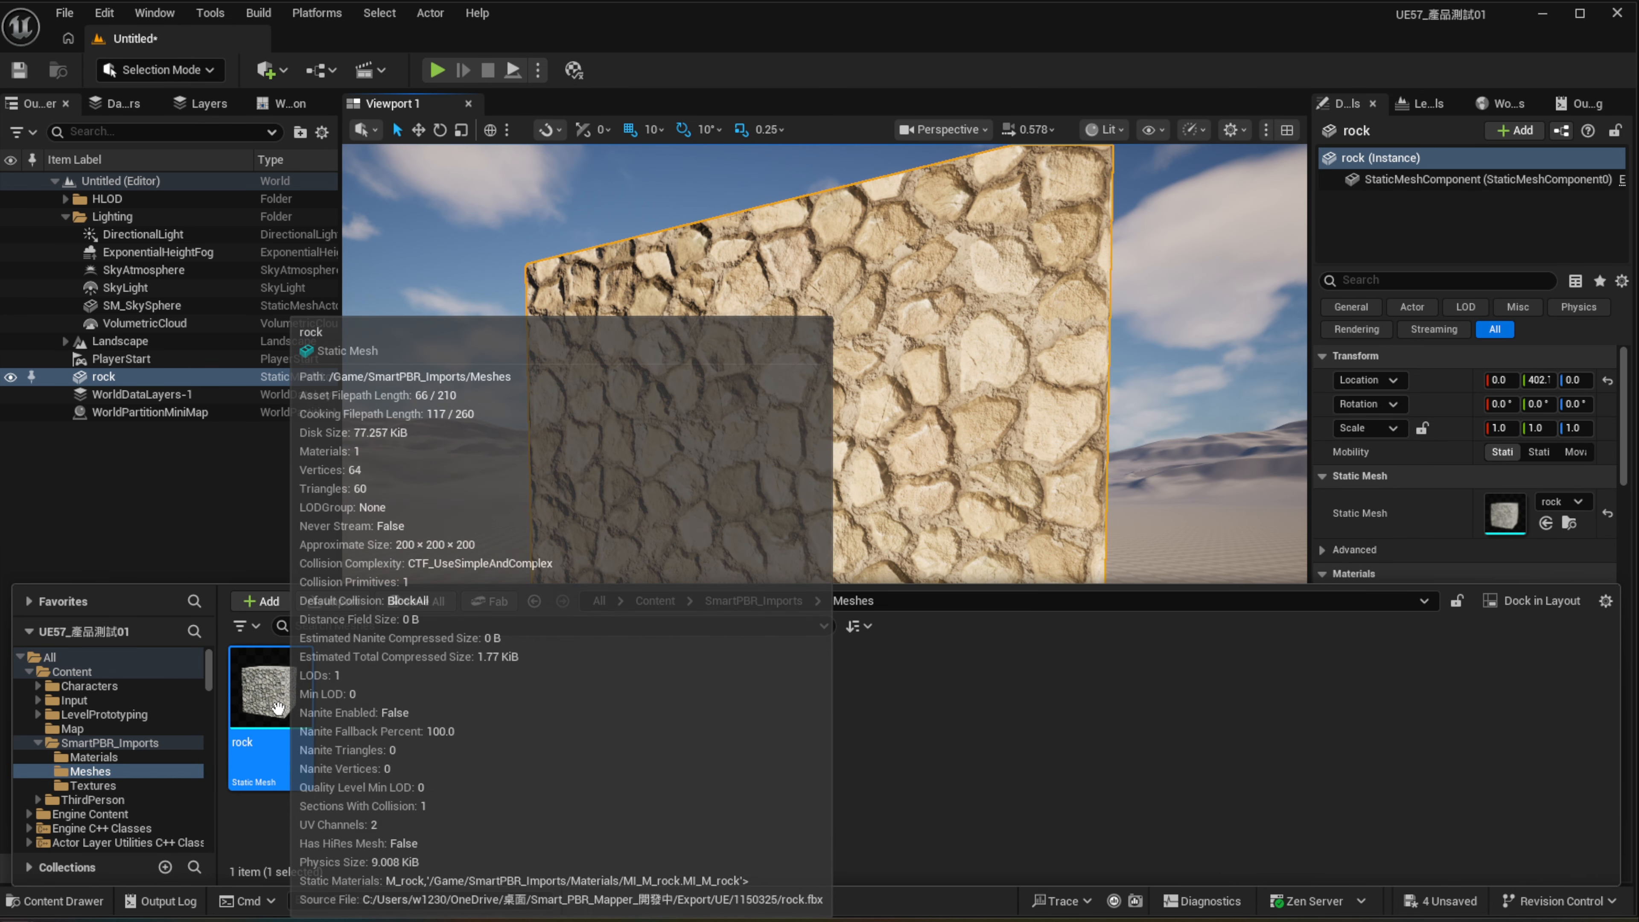
right_click(278, 709)
mouse_move(361, 300)
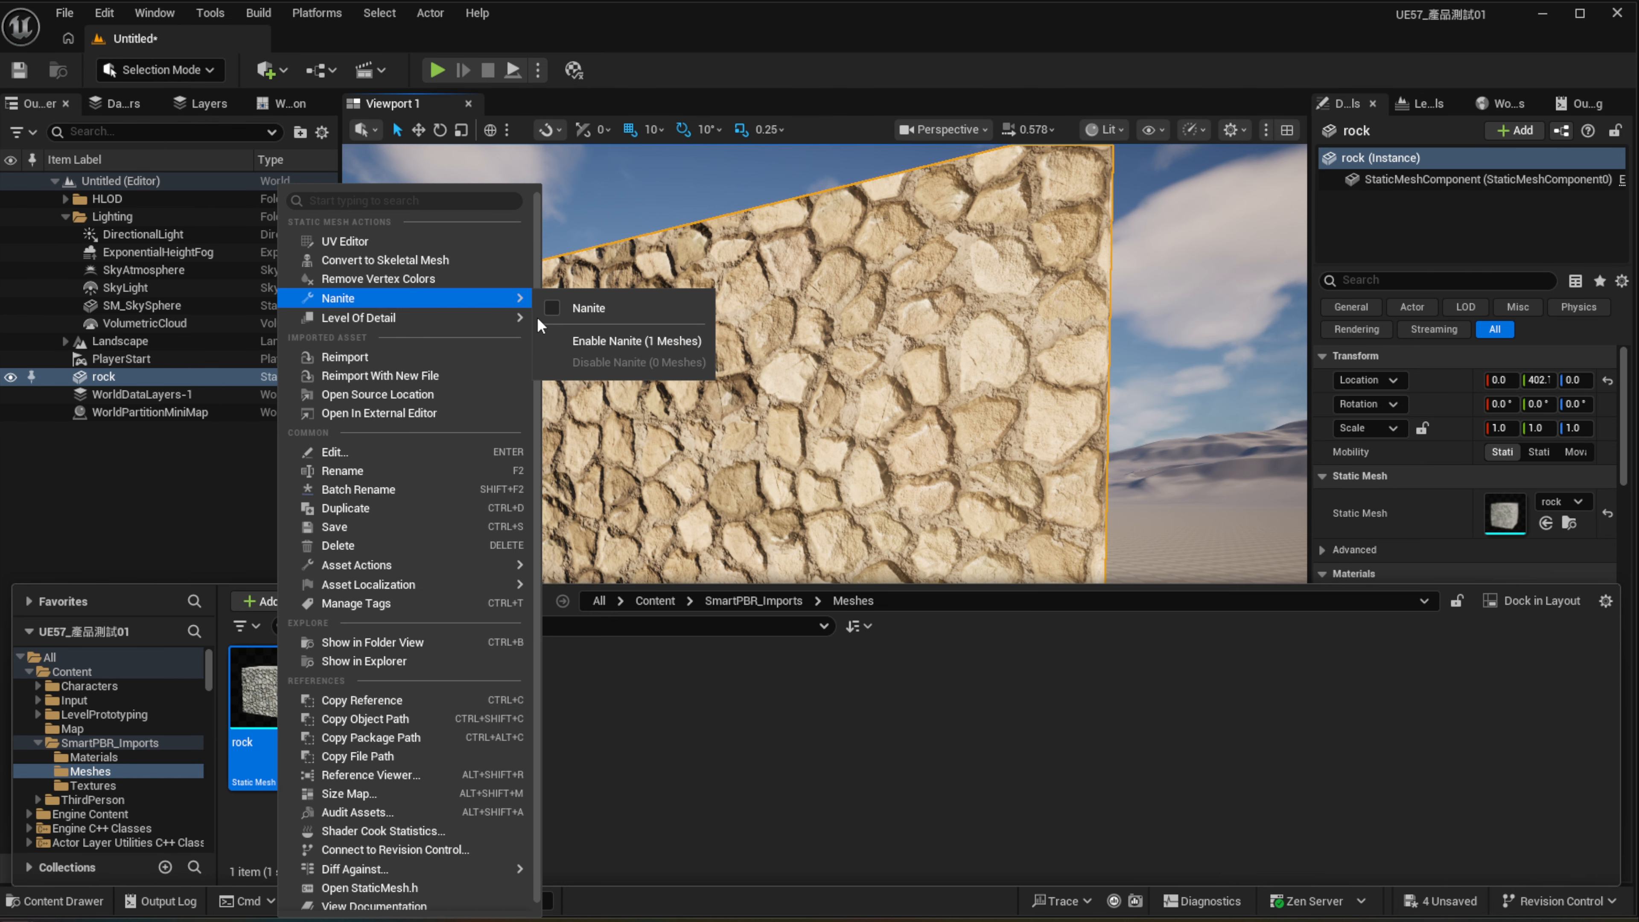
click(600, 307)
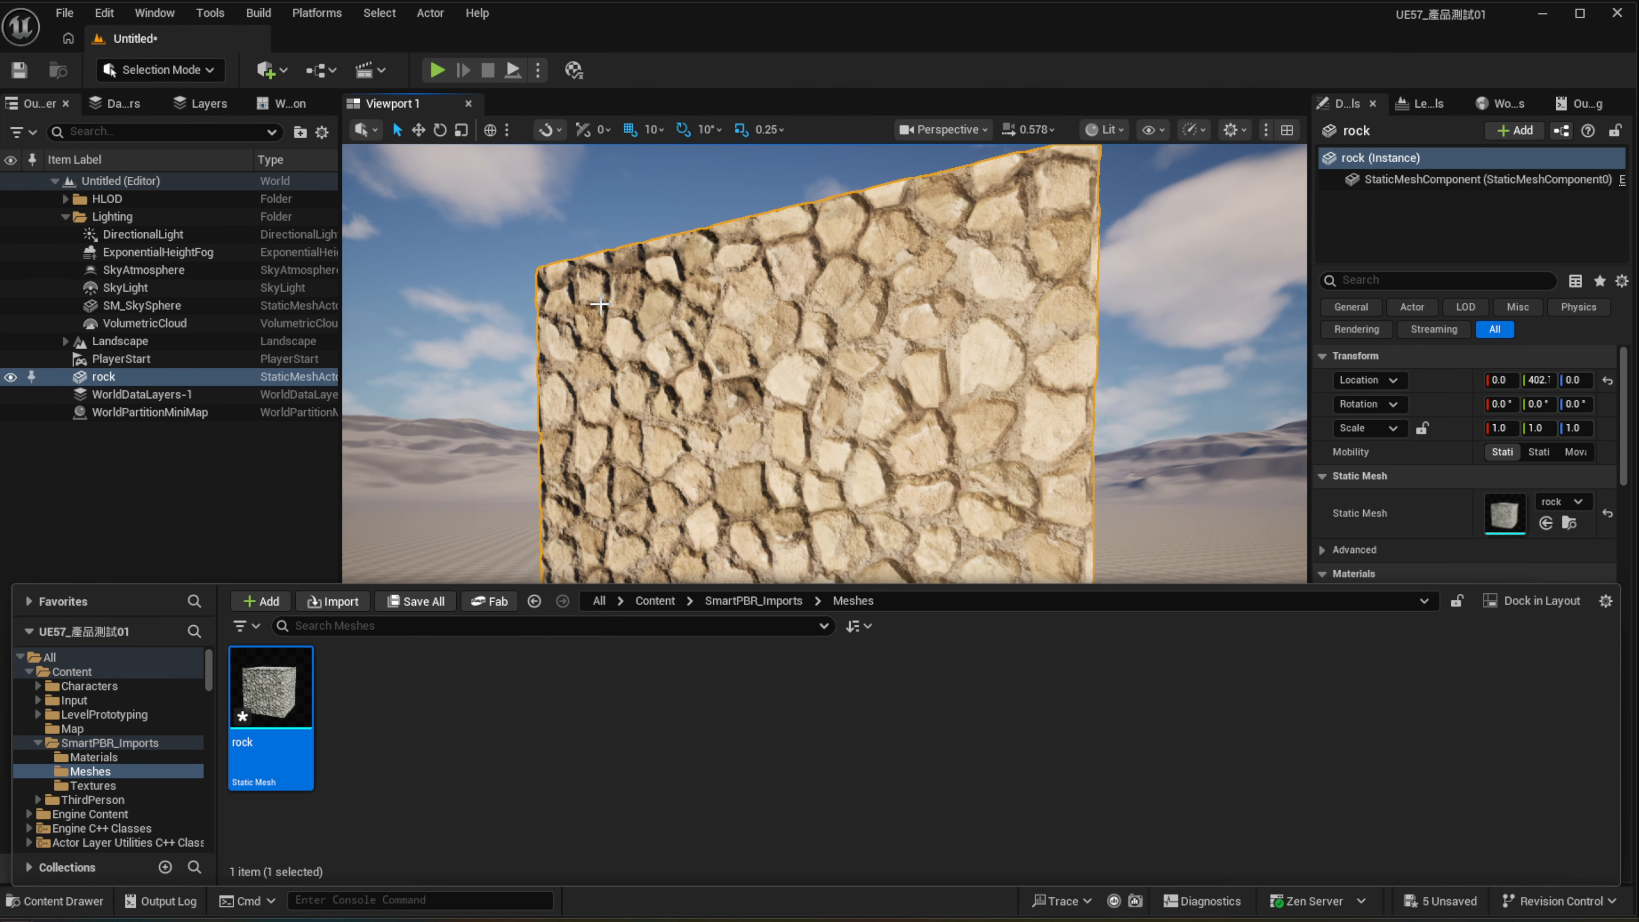
Step: Reopen the MI_M_rock editor and enable the overrides for Use_Displacement, HP_Intensity, HP_BlackPoomt, HP_WhitPoint and HP_Midtone
click(240, 514)
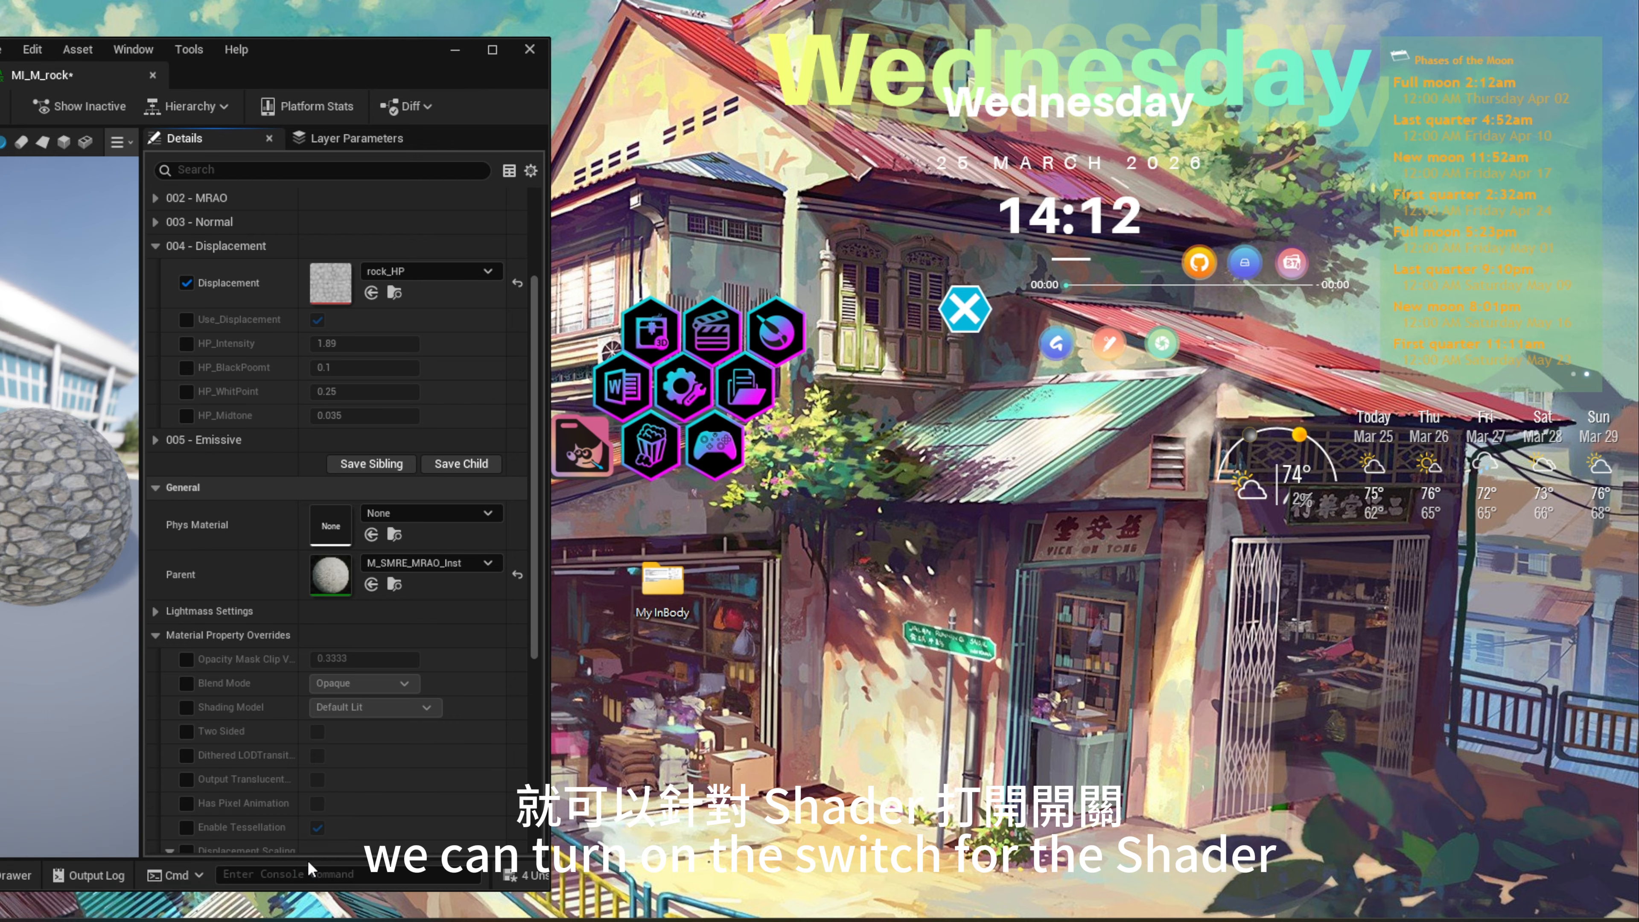
click(307, 861)
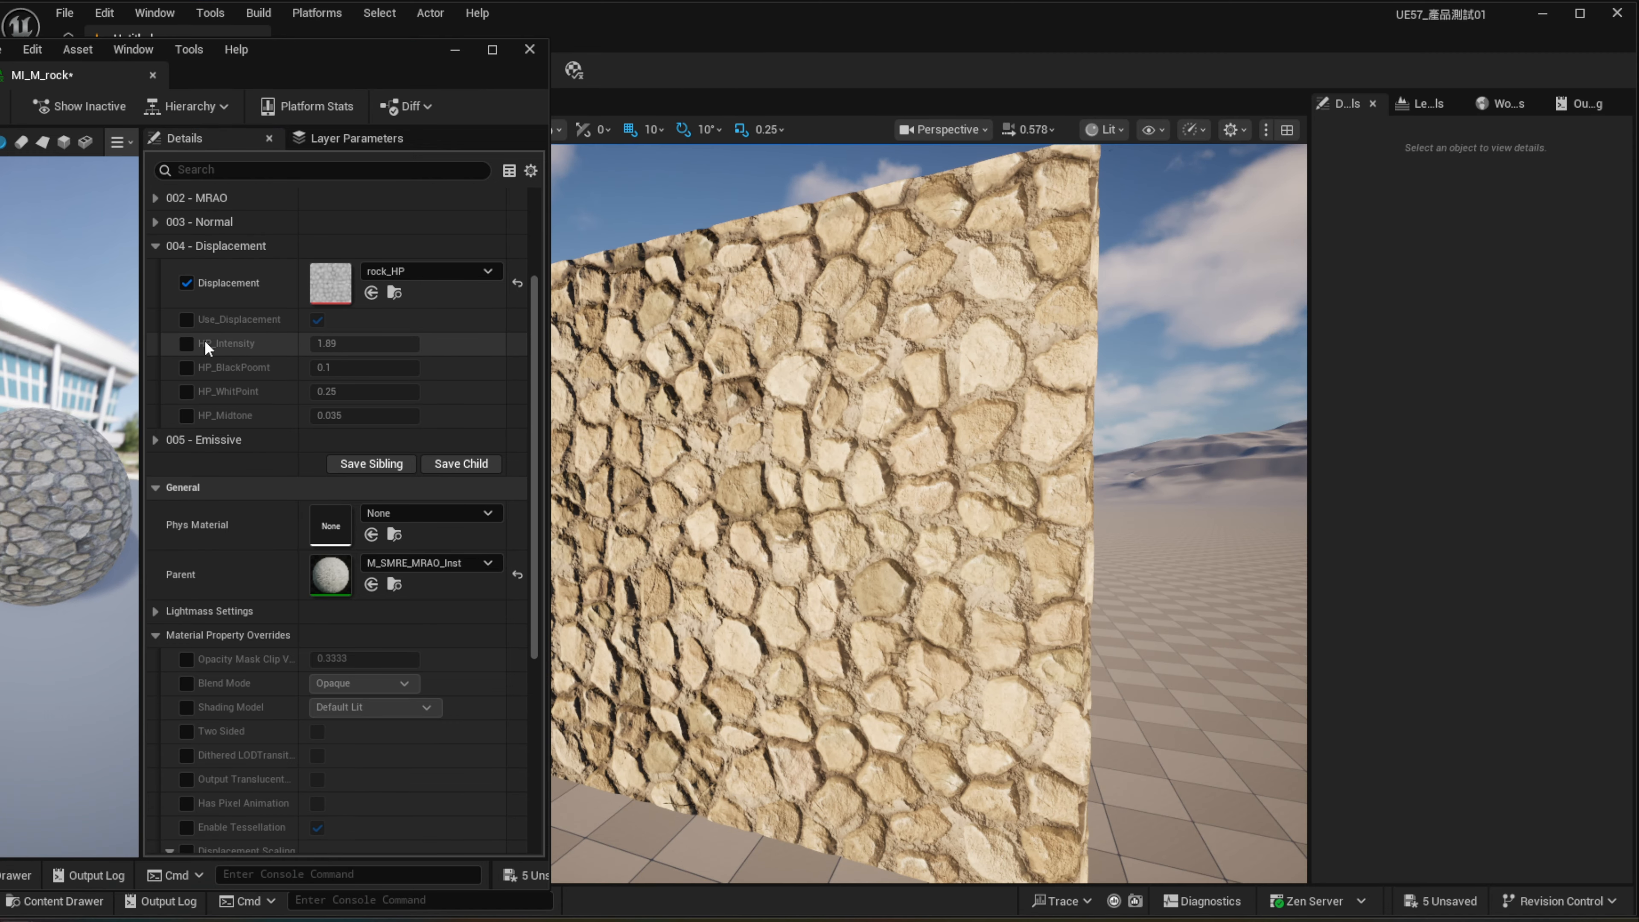
click(186, 320)
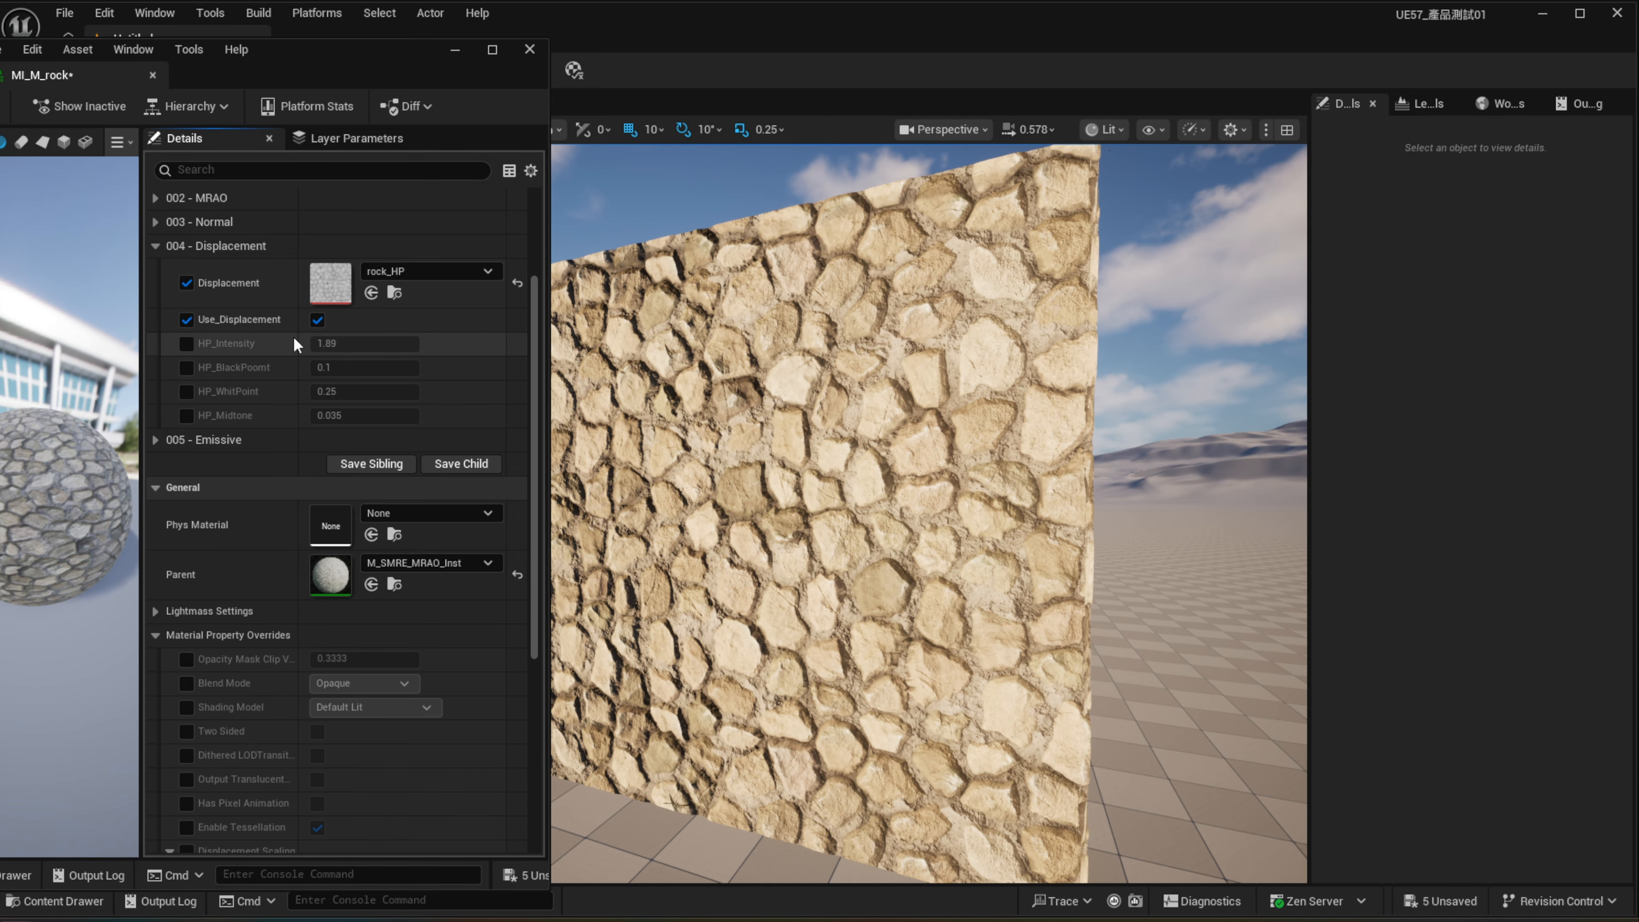
click(186, 344)
click(187, 368)
click(187, 391)
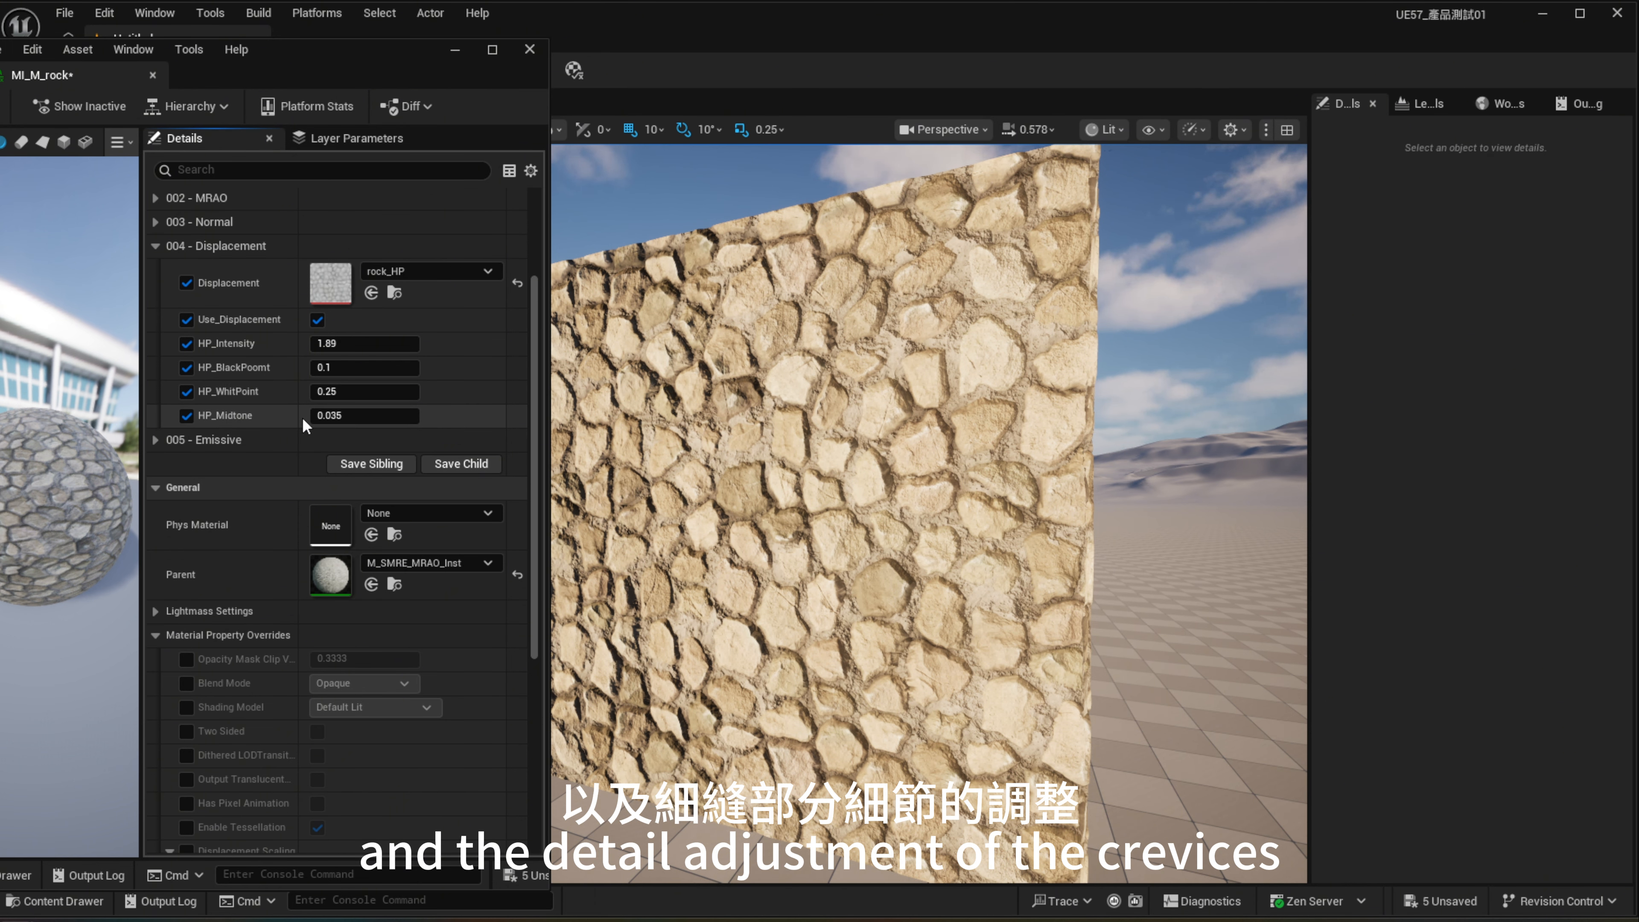
Step: Try HP_WhitPoint at 0.394 and HP_Intensity at 1.5 on the cube's corner, and reset HP_Intensity to its default
right_drag(899, 419, 943, 432)
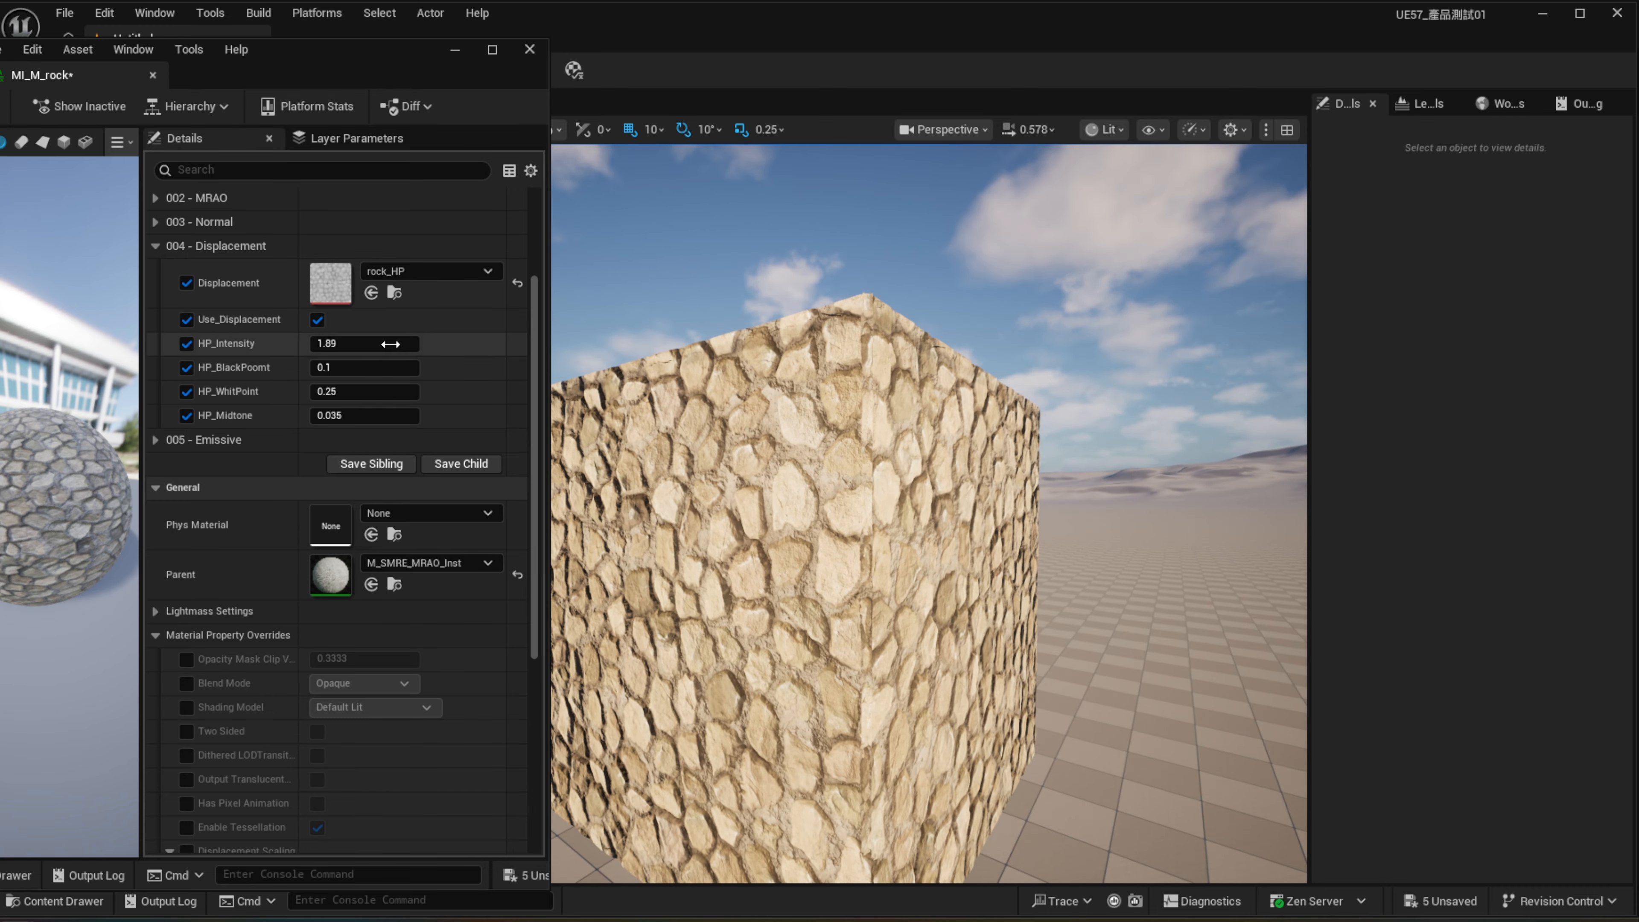
mouse_move(358, 347)
mouse_down()
mouse_move(413, 347)
mouse_move(359, 348)
mouse_move(381, 394)
mouse_move(351, 394)
mouse_move(368, 396)
mouse_move(345, 344)
mouse_up()
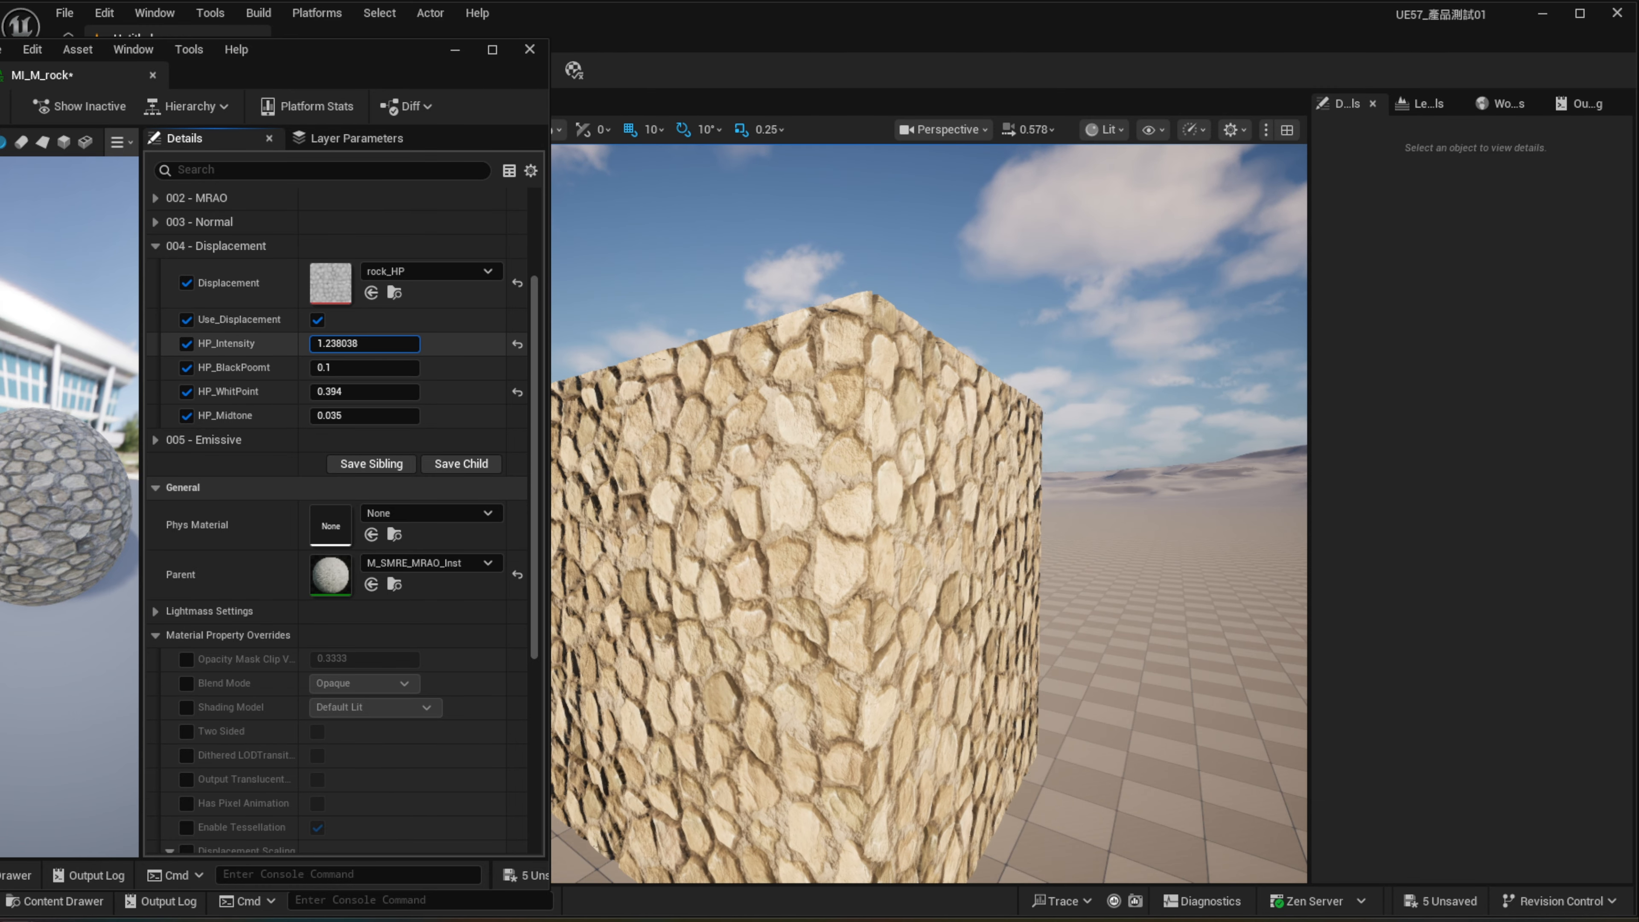
text(1.)
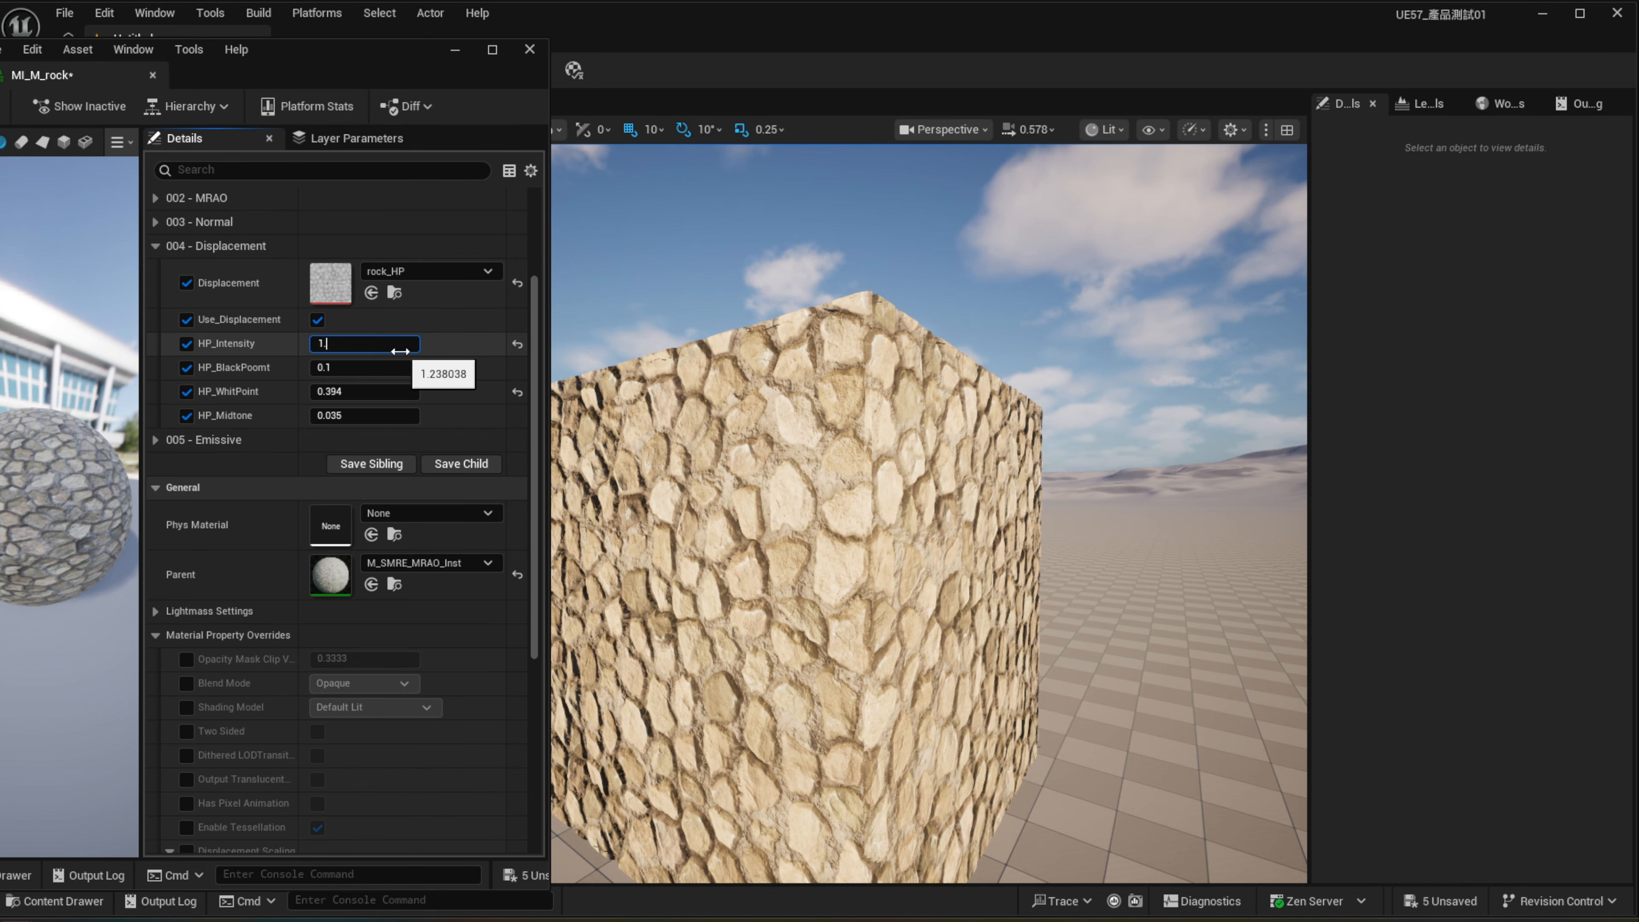
text(5)
key(Return)
click(518, 344)
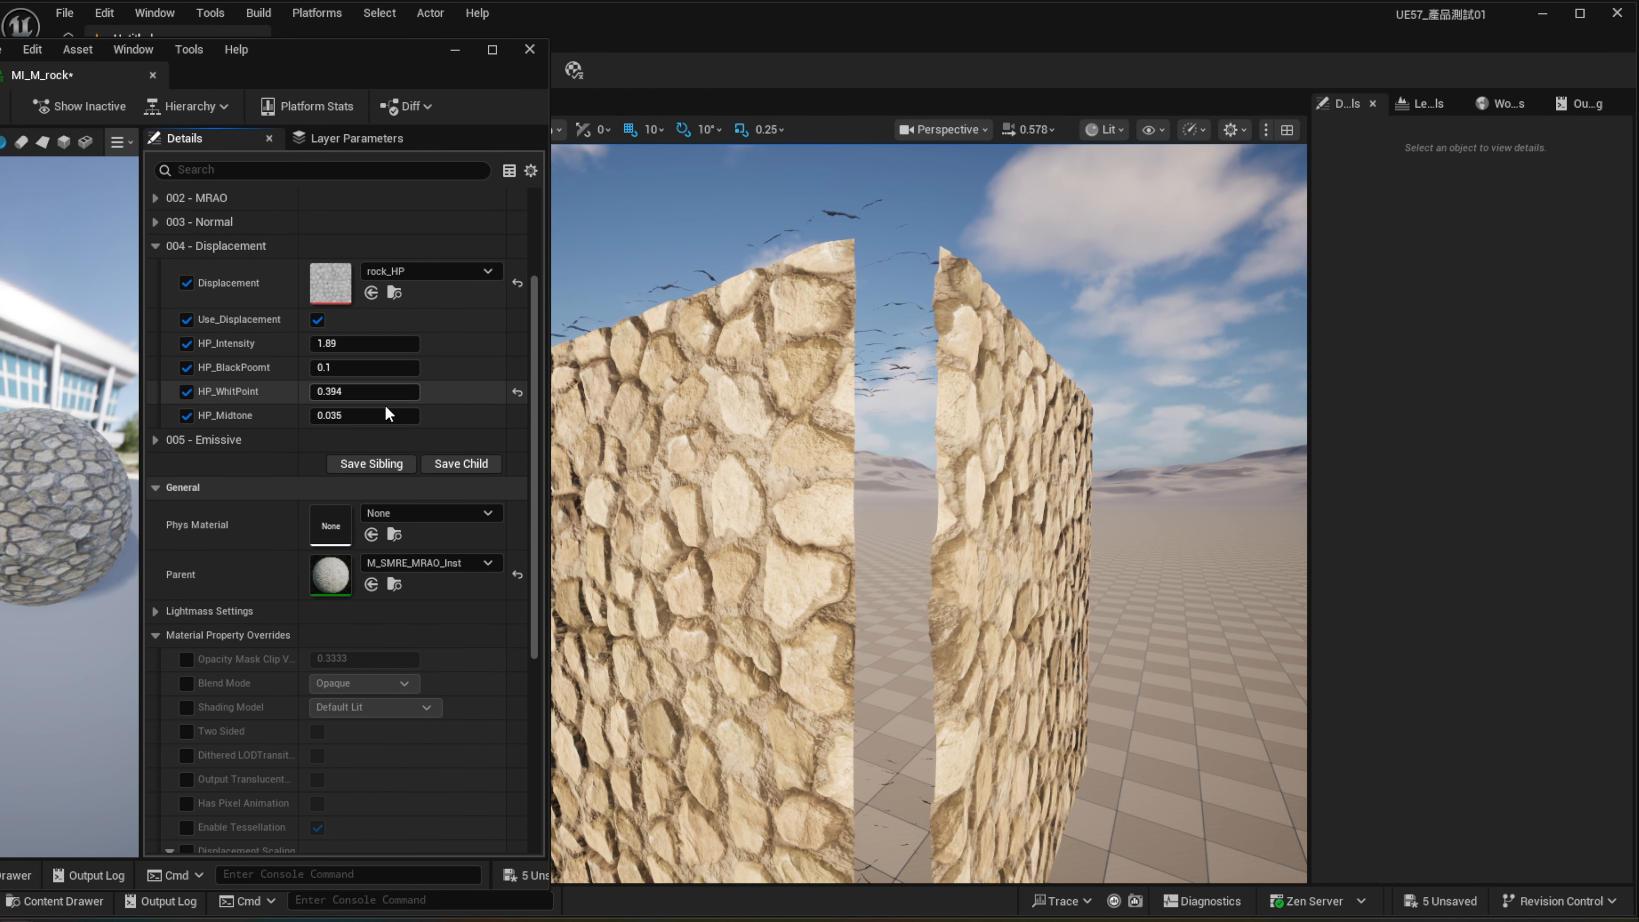
Step: Try HP_WhitPoint at 0.338 and HP_BlackPoomt at 0.076, comparing HP_Midtone at 0.5 and 0.2
mouse_move(356, 395)
mouse_down()
mouse_move(374, 394)
mouse_move(339, 394)
mouse_move(365, 417)
mouse_move(413, 417)
mouse_move(387, 392)
mouse_move(329, 416)
mouse_move(355, 416)
mouse_up()
drag(364, 368, 342, 384)
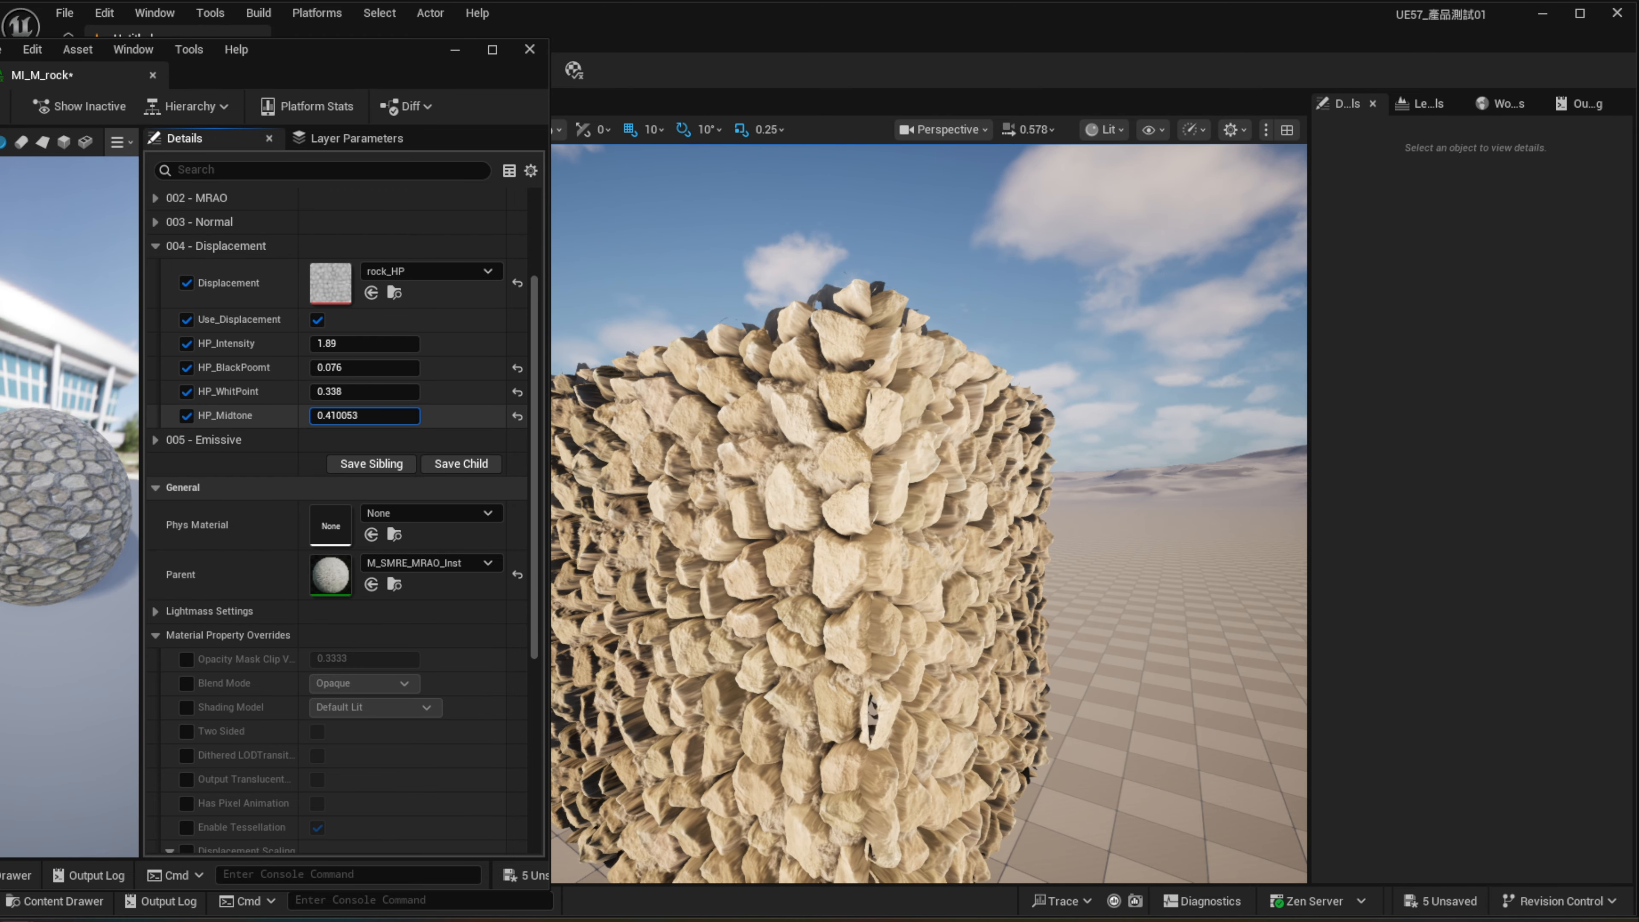
text(0.5)
key(Return)
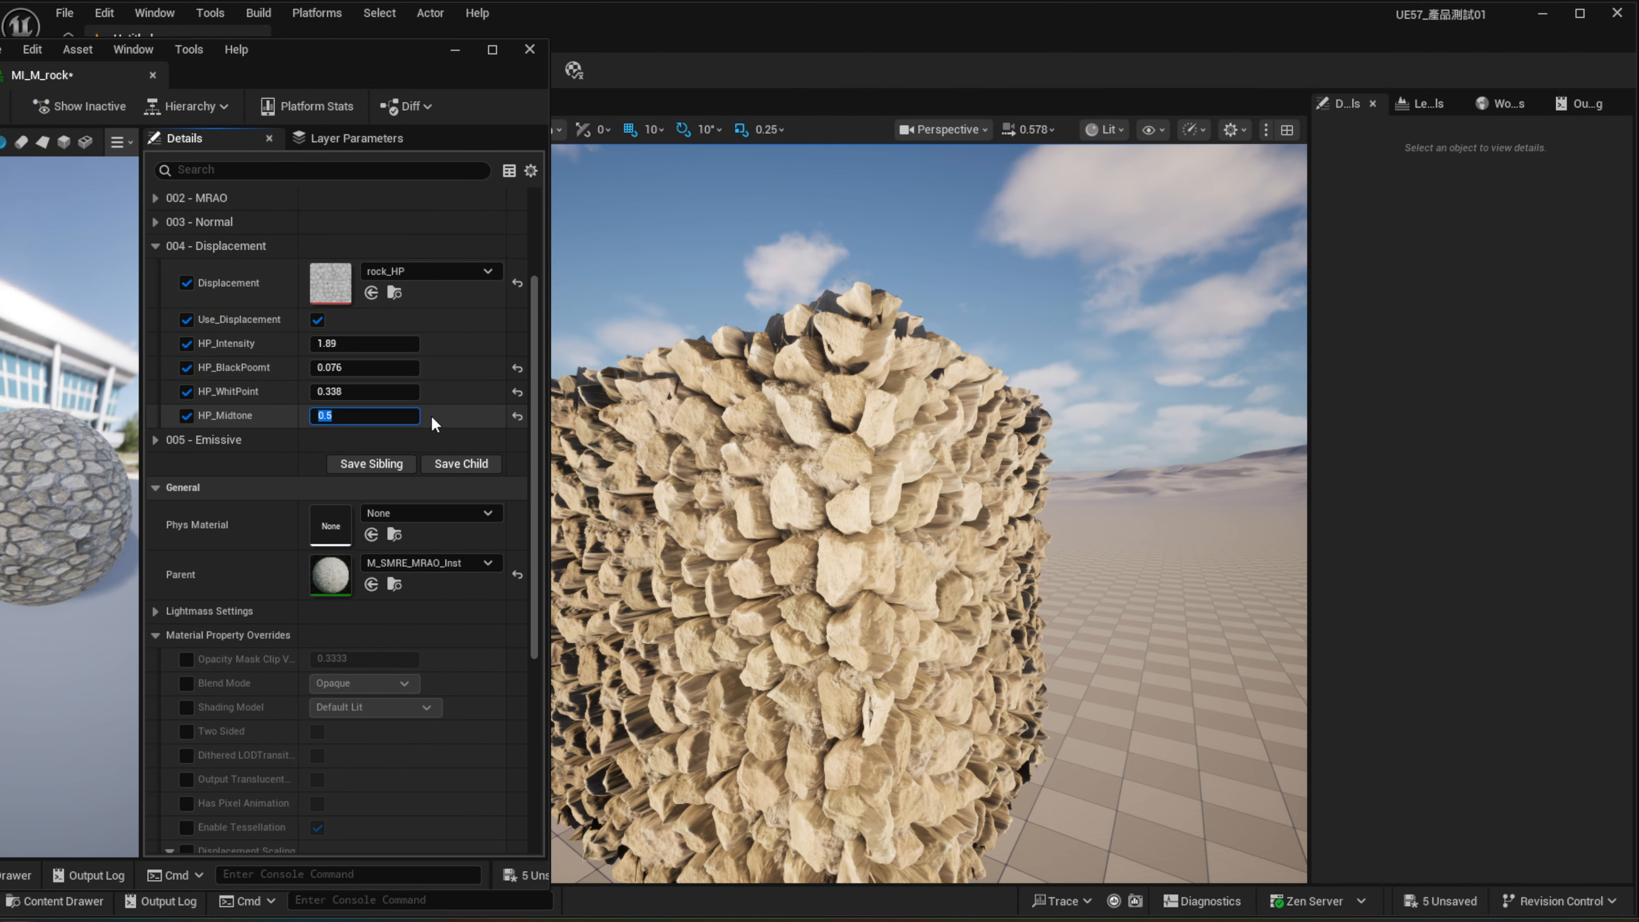
text(0.2)
key(Return)
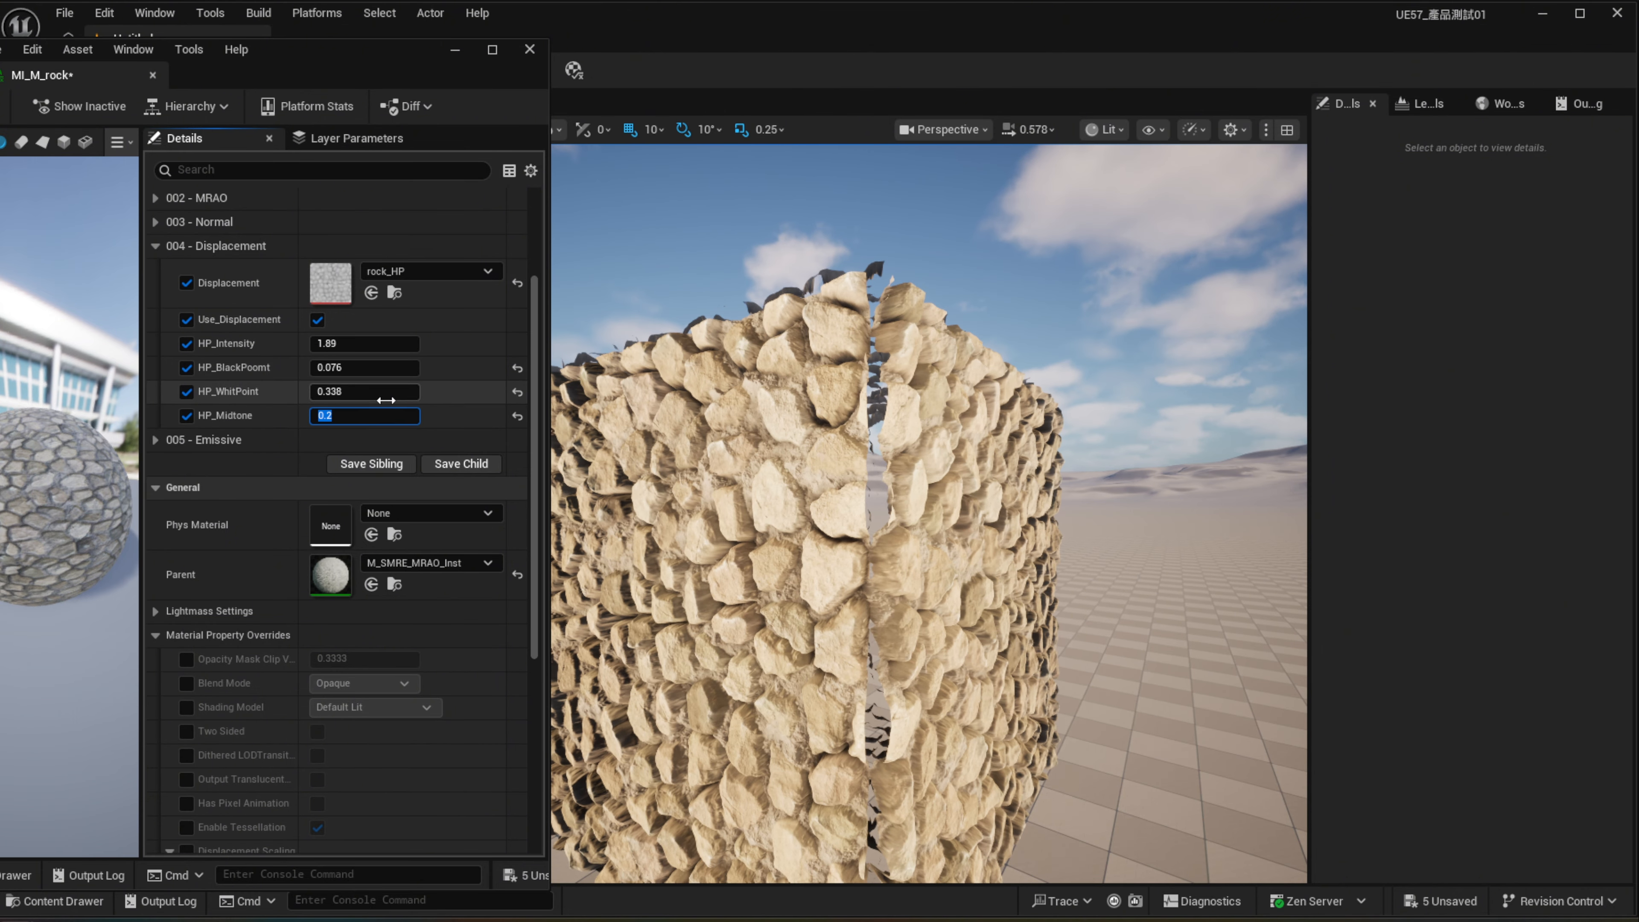
text(0.5)
key(Return)
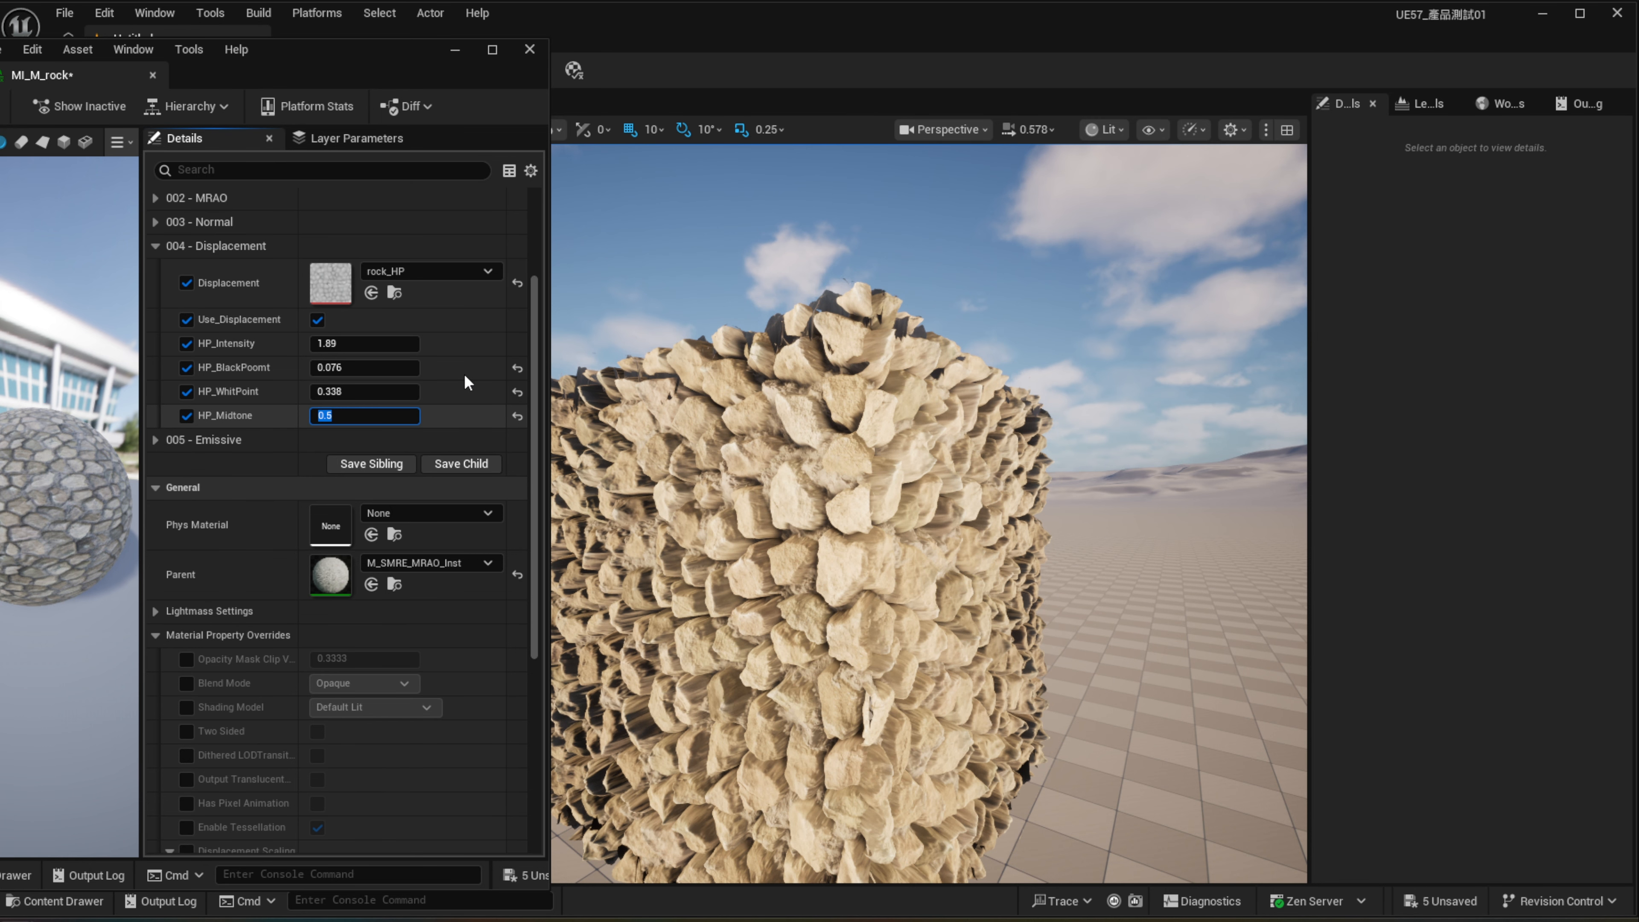
Step: Tune the displacement with HP_WhitPoint 0.4, HP_BlackPoomt 0.1, HP_Intensity 1.5 and HP_Midtone 0.372
mouse_move(366, 388)
mouse_down()
mouse_move(394, 369)
mouse_move(361, 369)
mouse_move(383, 369)
mouse_up()
key(Return)
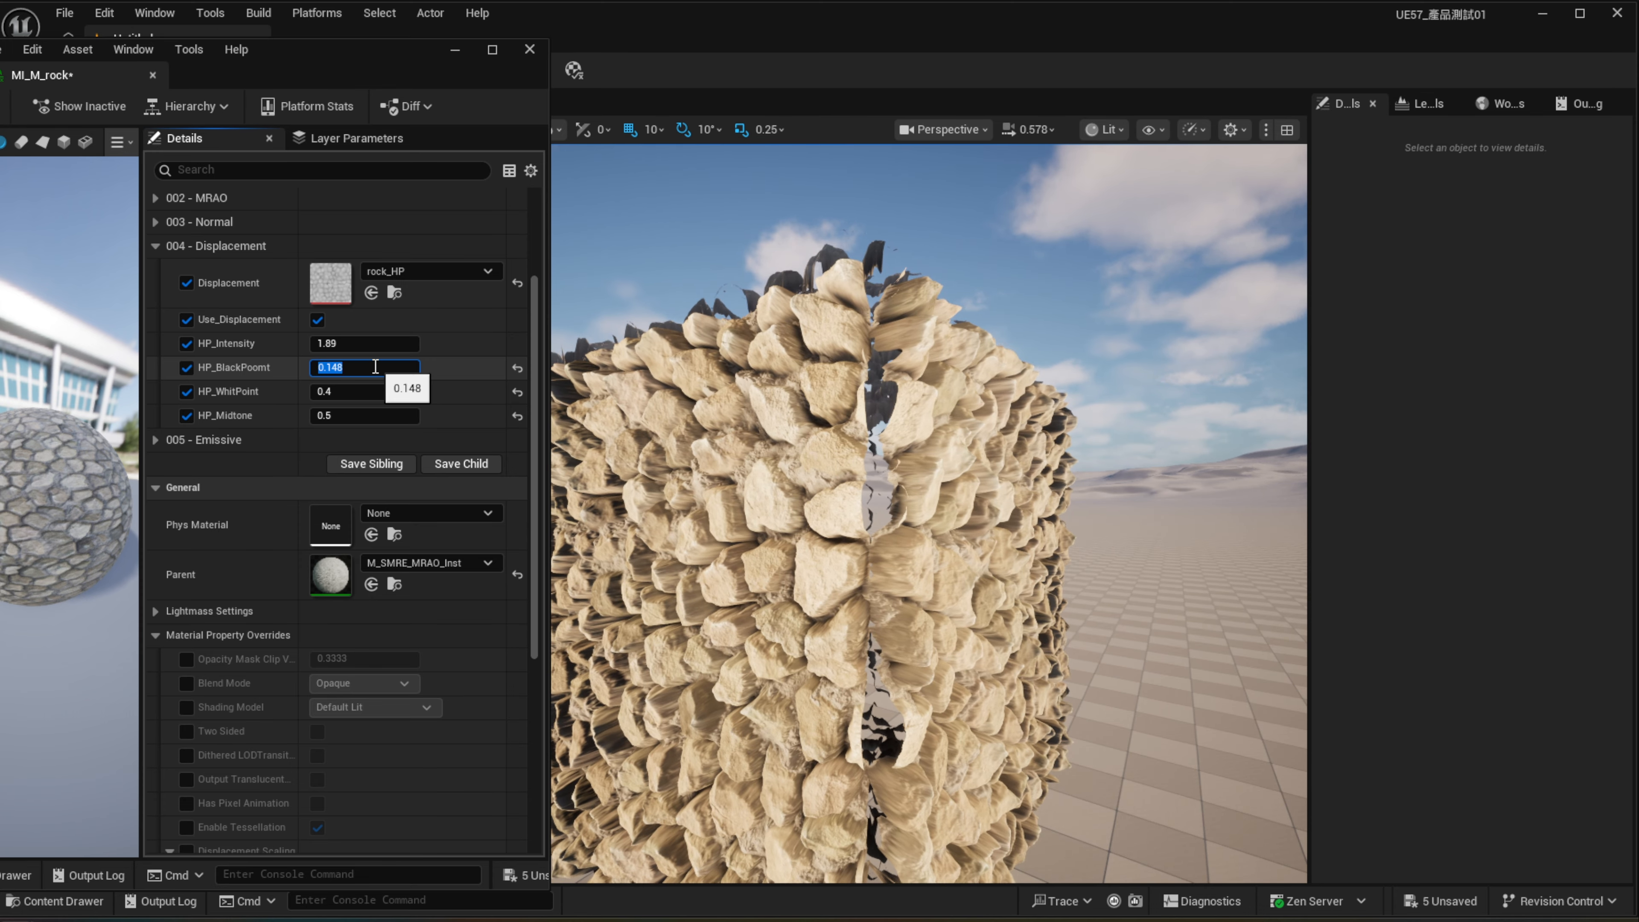
drag(363, 342, 337, 343)
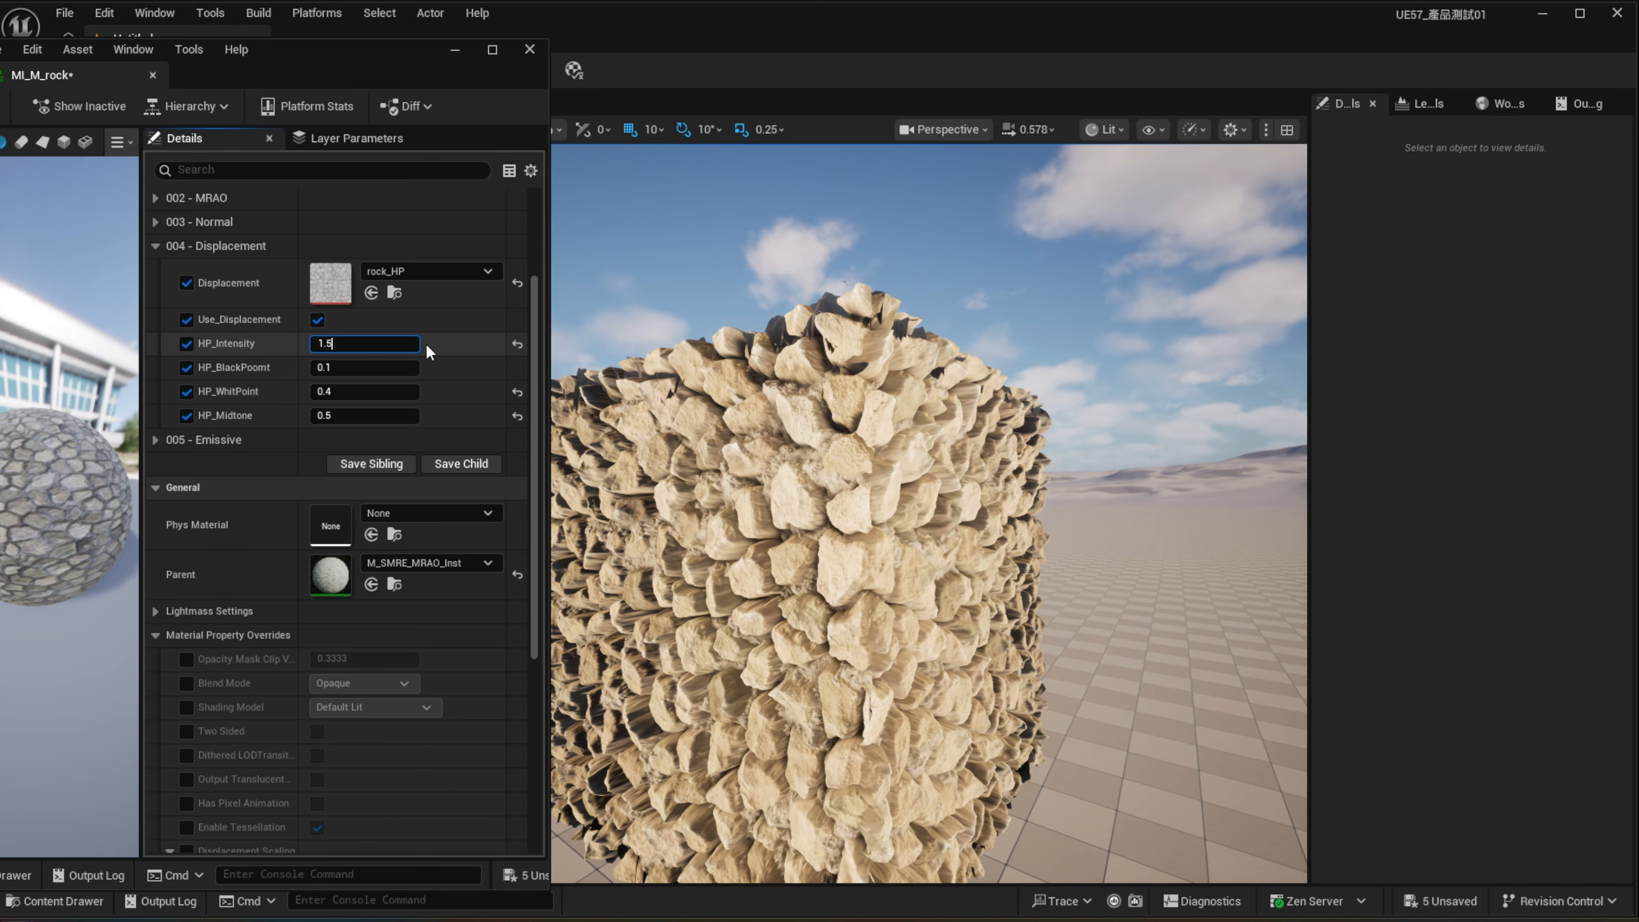
key(Return)
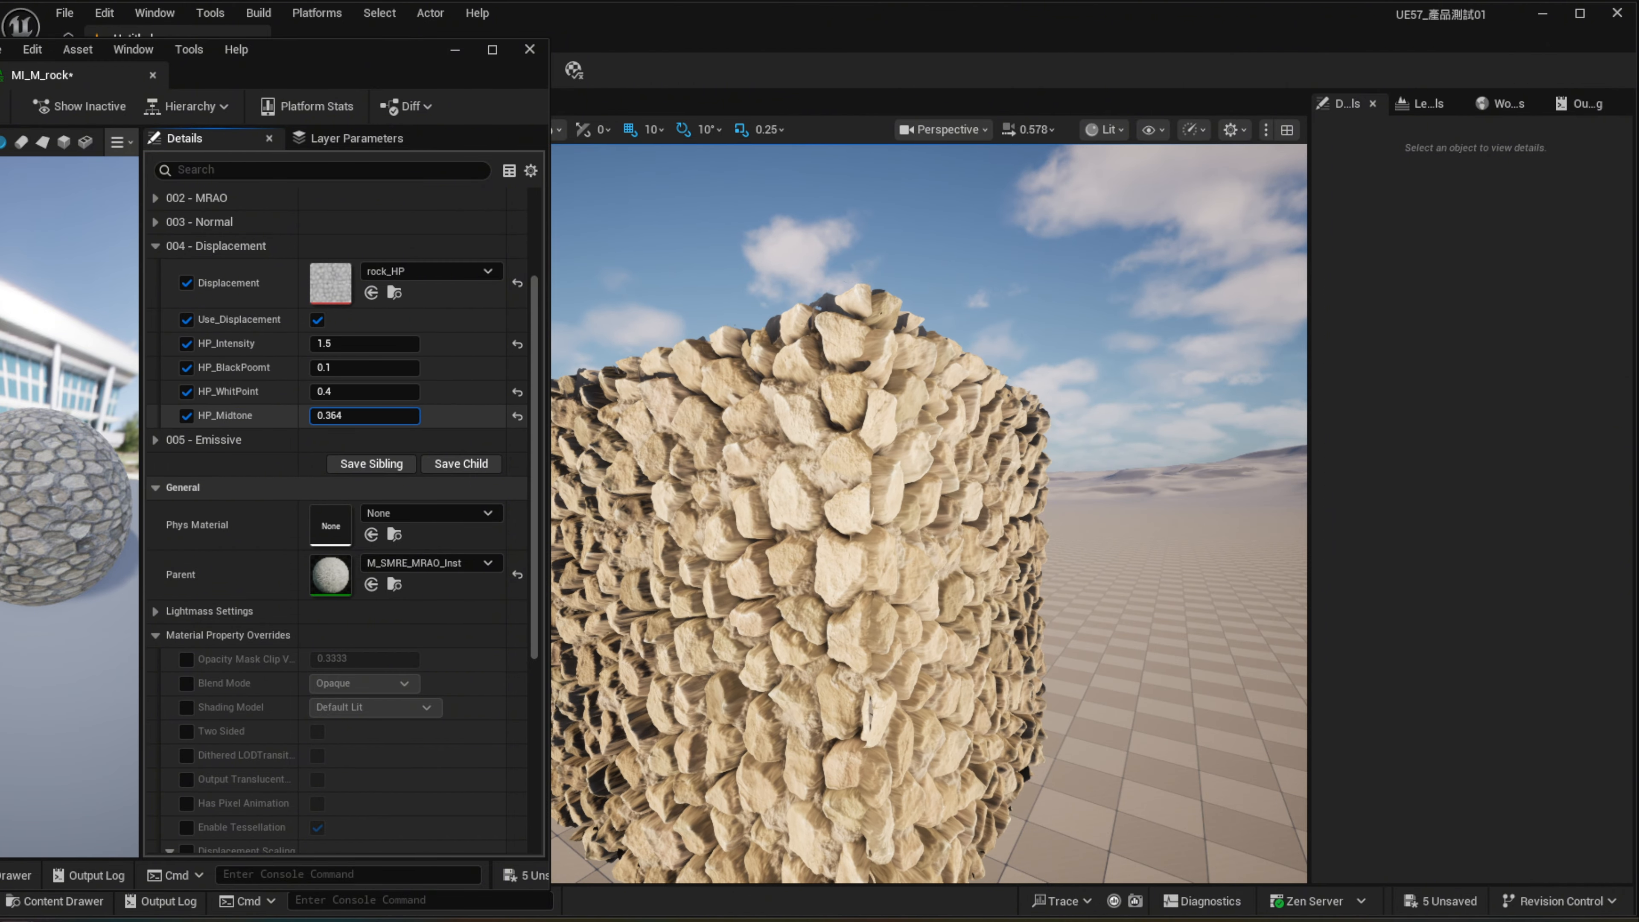
drag(365, 416, 367, 416)
Step: Examine the displaced stones and the corner seams of the rock cube from close up and from several angles
mouse_move(903, 491)
right_down()
mouse_move(878, 491)
mouse_move(923, 485)
mouse_move(910, 465)
mouse_move(923, 491)
mouse_move(955, 497)
mouse_move(904, 481)
mouse_move(930, 484)
mouse_move(897, 510)
mouse_move(923, 536)
mouse_move(890, 514)
mouse_move(910, 507)
right_up()
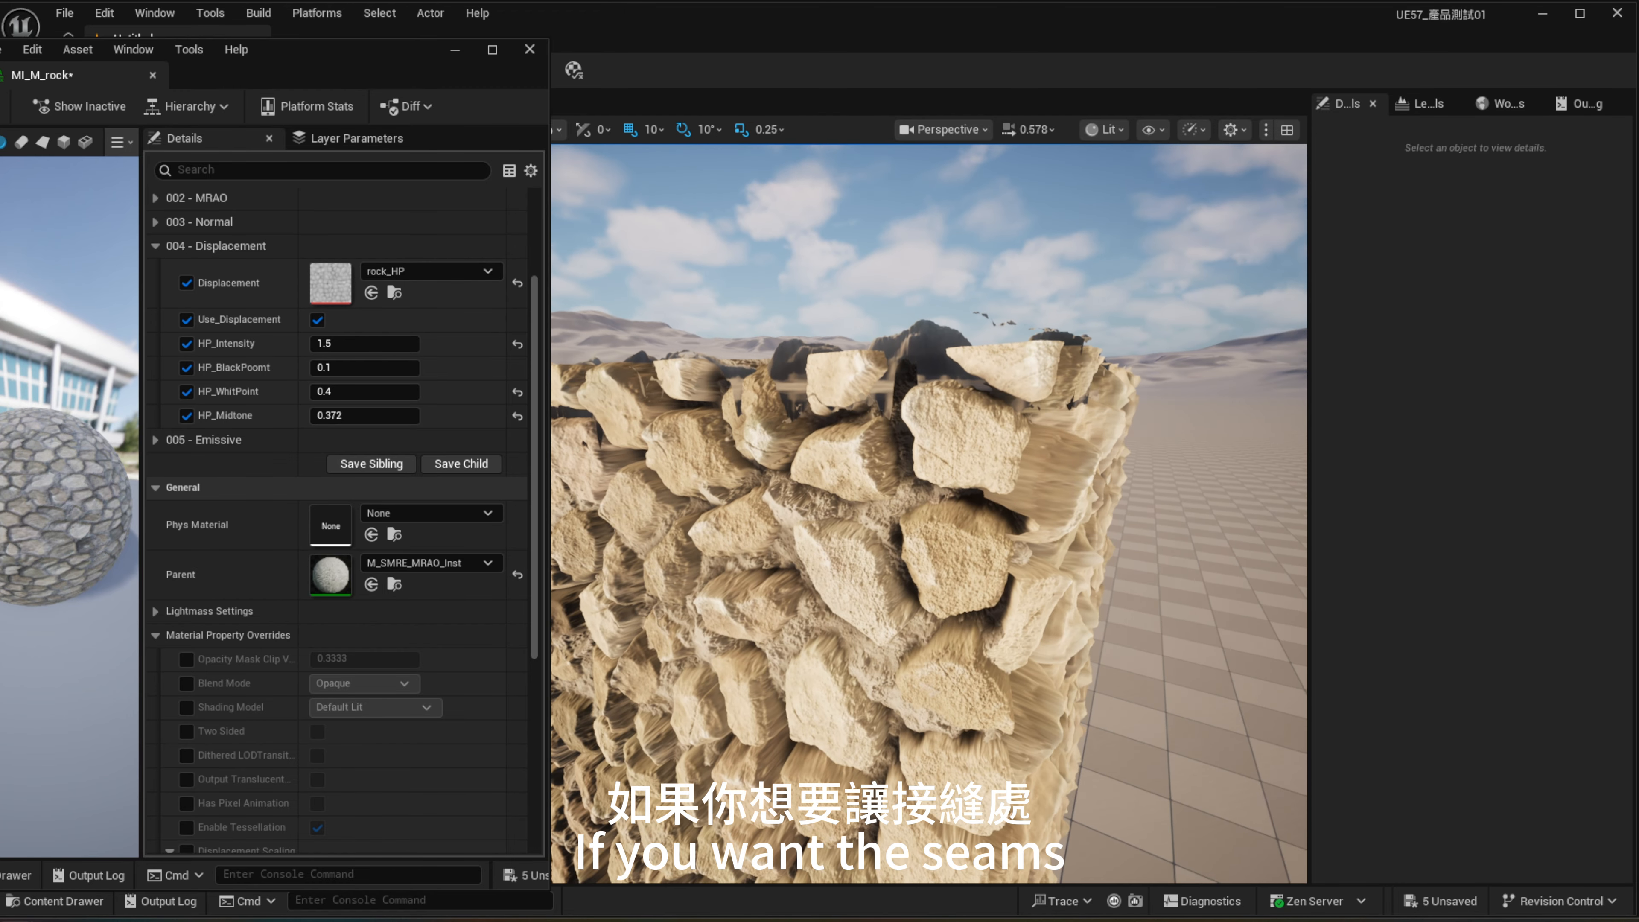
mouse_move(999, 637)
right_down()
mouse_move(1014, 620)
mouse_move(994, 610)
mouse_move(999, 637)
right_up()
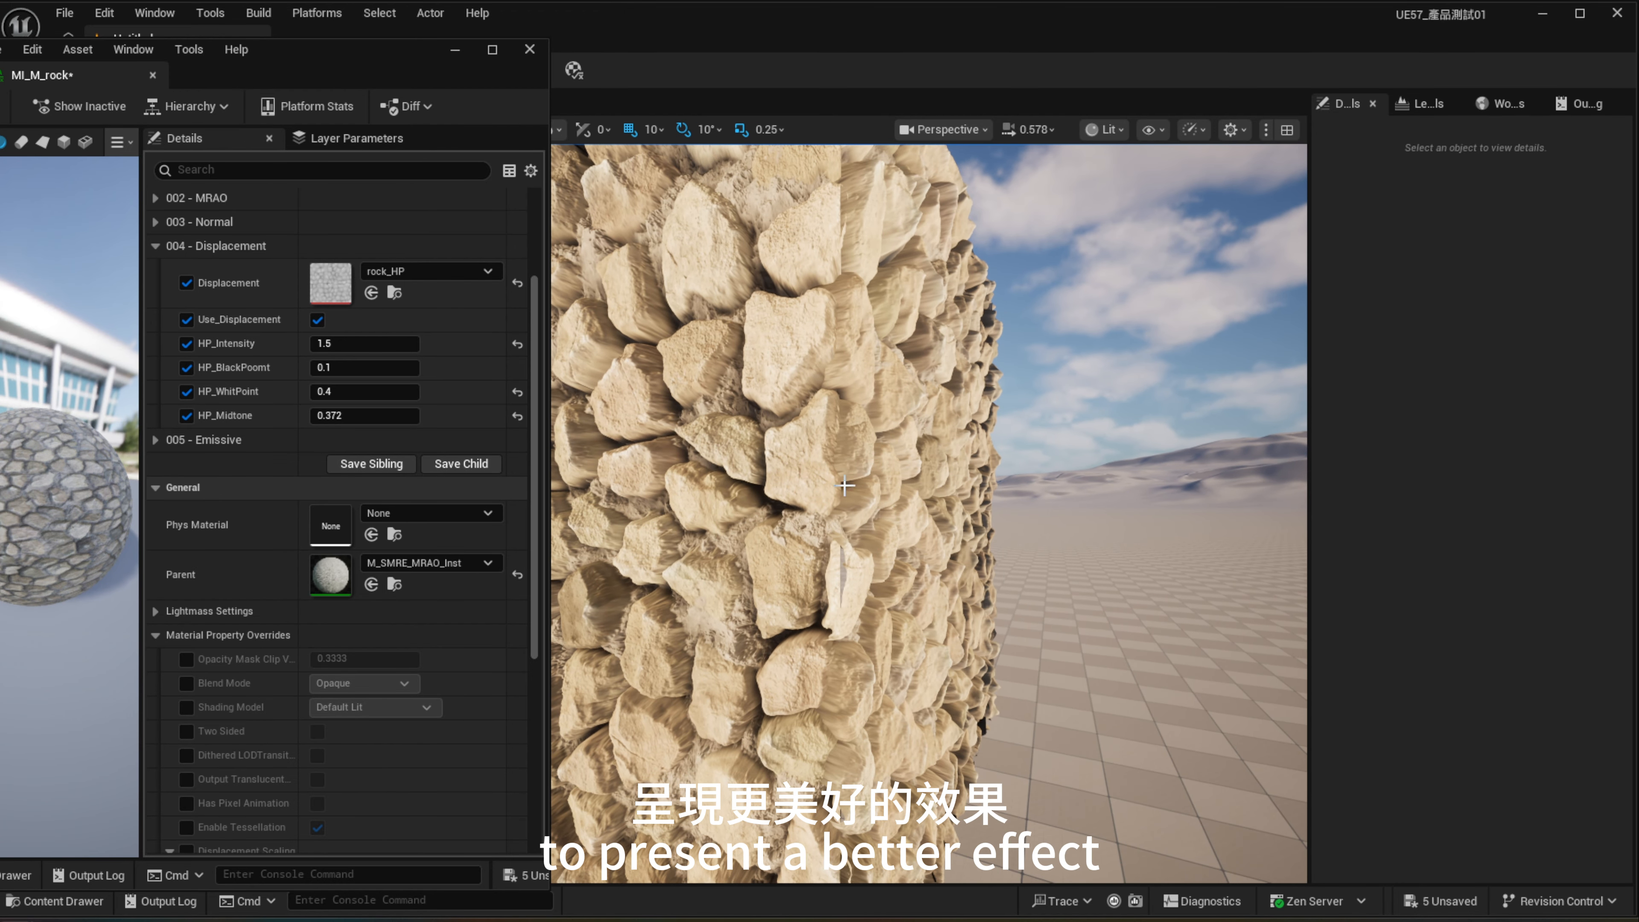
right_drag(842, 522, 841, 522)
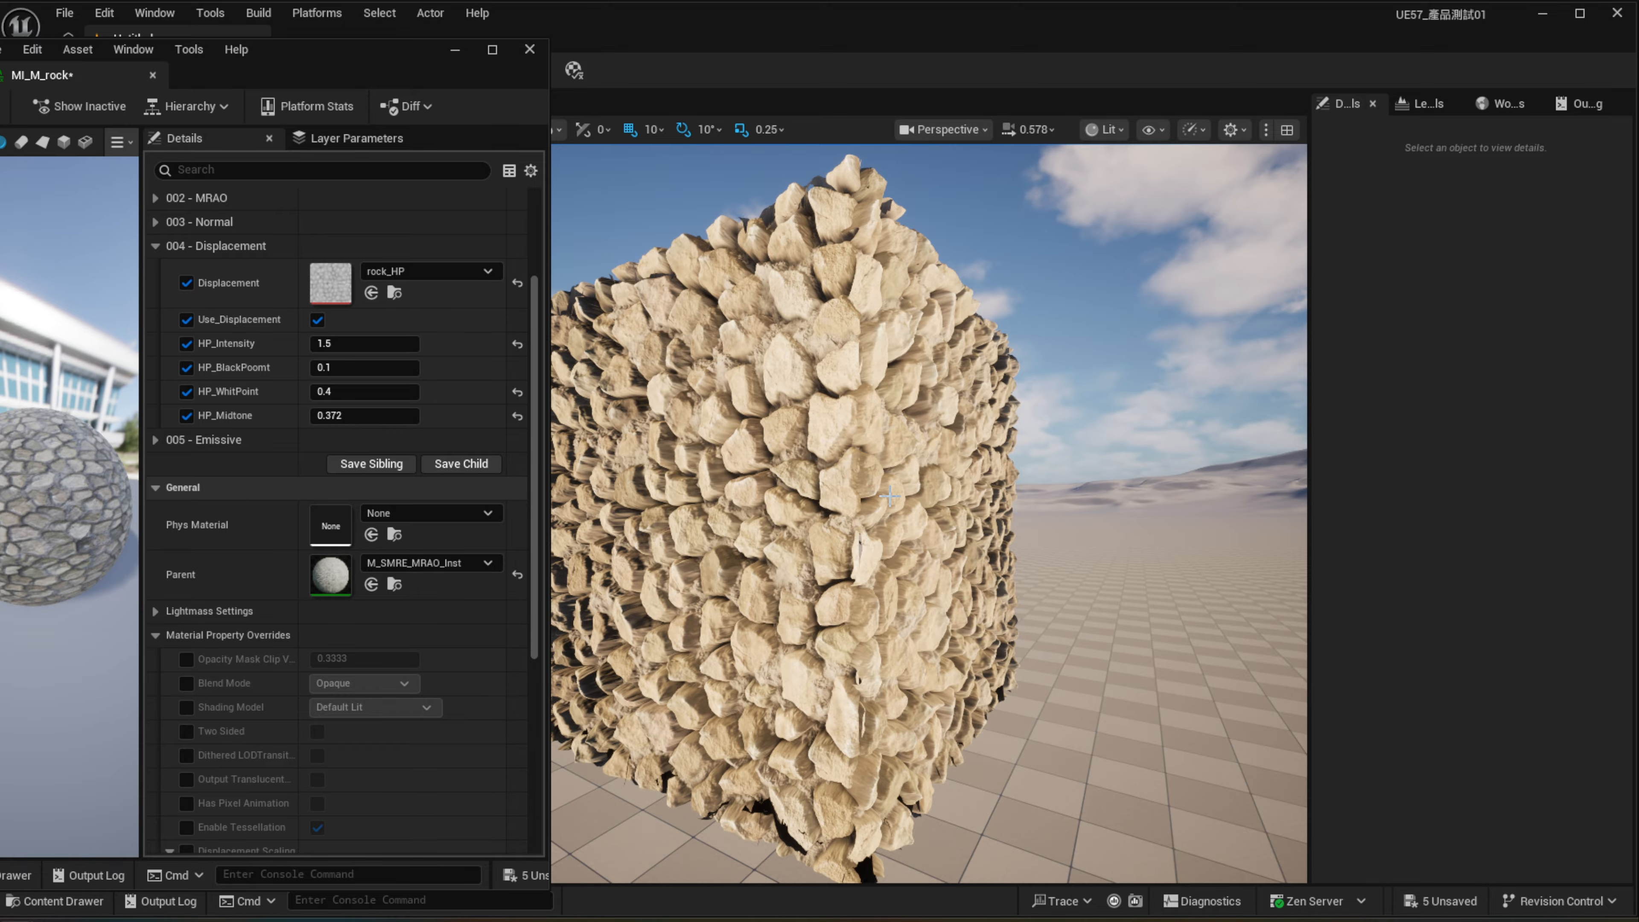
right_drag(930, 511, 845, 465)
key(e)
key(w)
key(s)
key(w)
key(q)
key(a)
key(d)
key(w)
right_drag(871, 555, 819, 568)
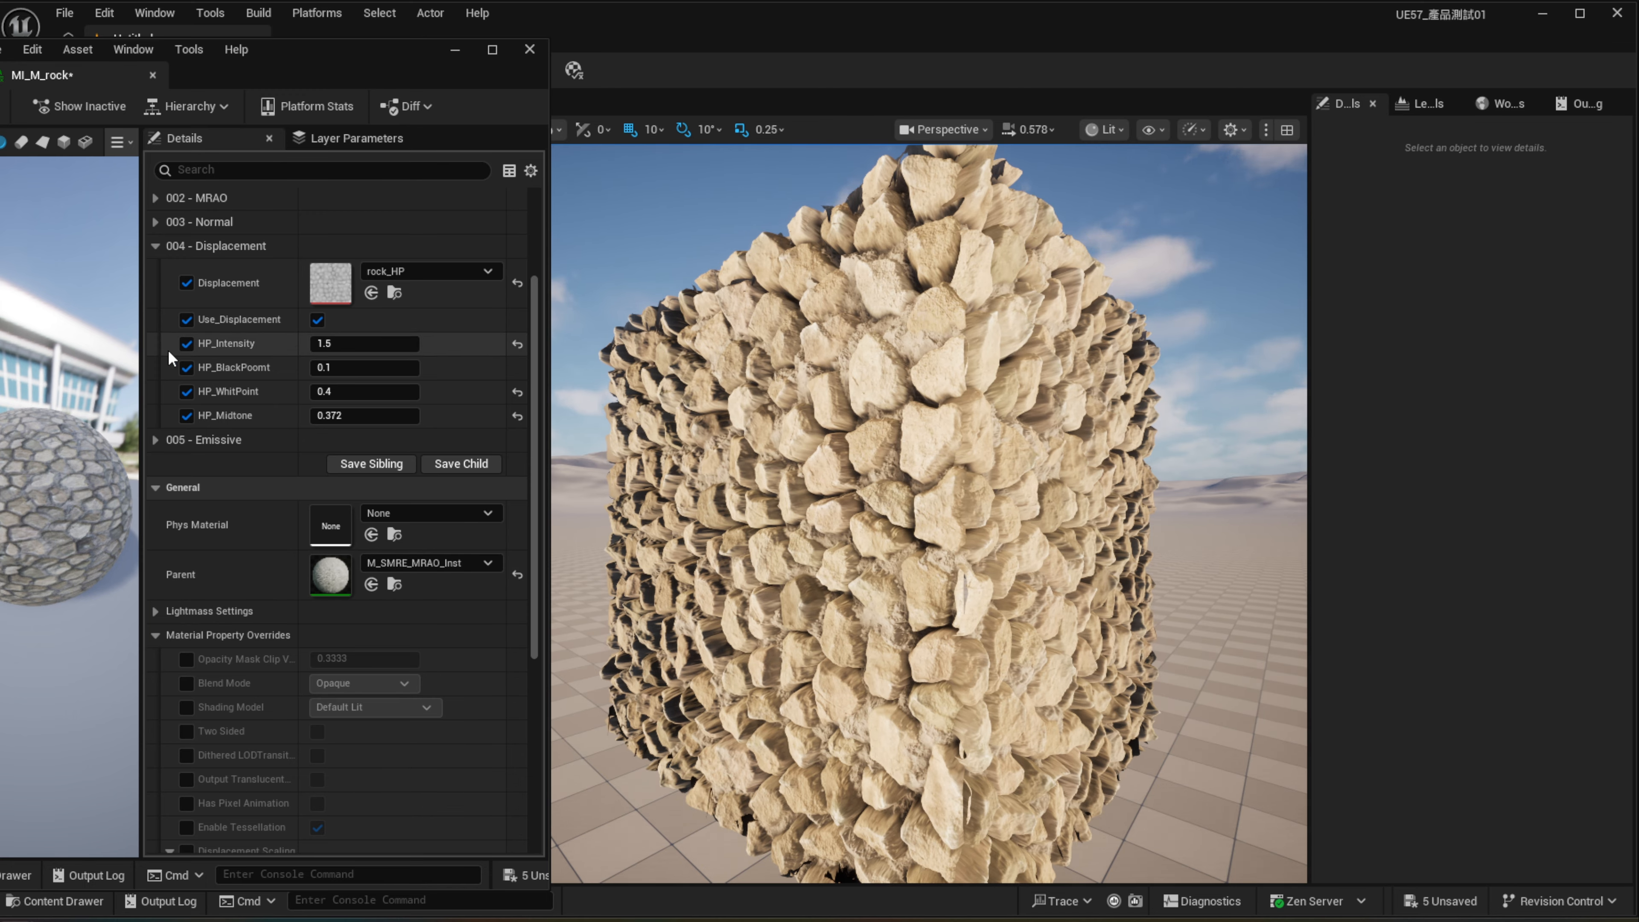
Step: Expand the 005 - Emissive group, turn on Use_Emissive and enable the Emissive texture override
click(155, 442)
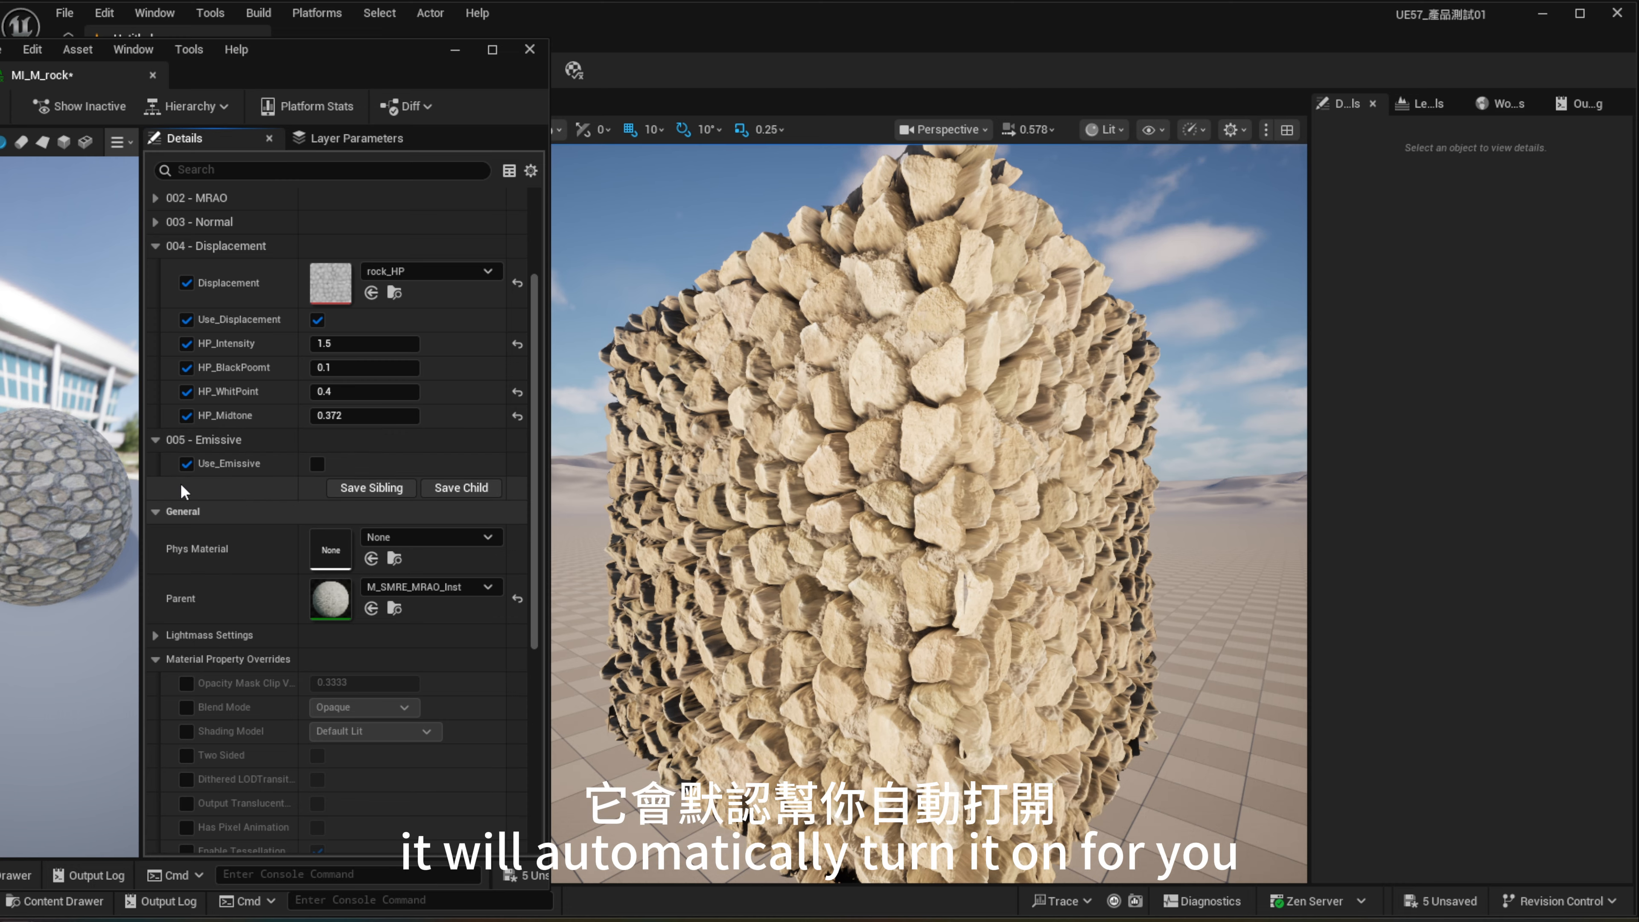
click(317, 464)
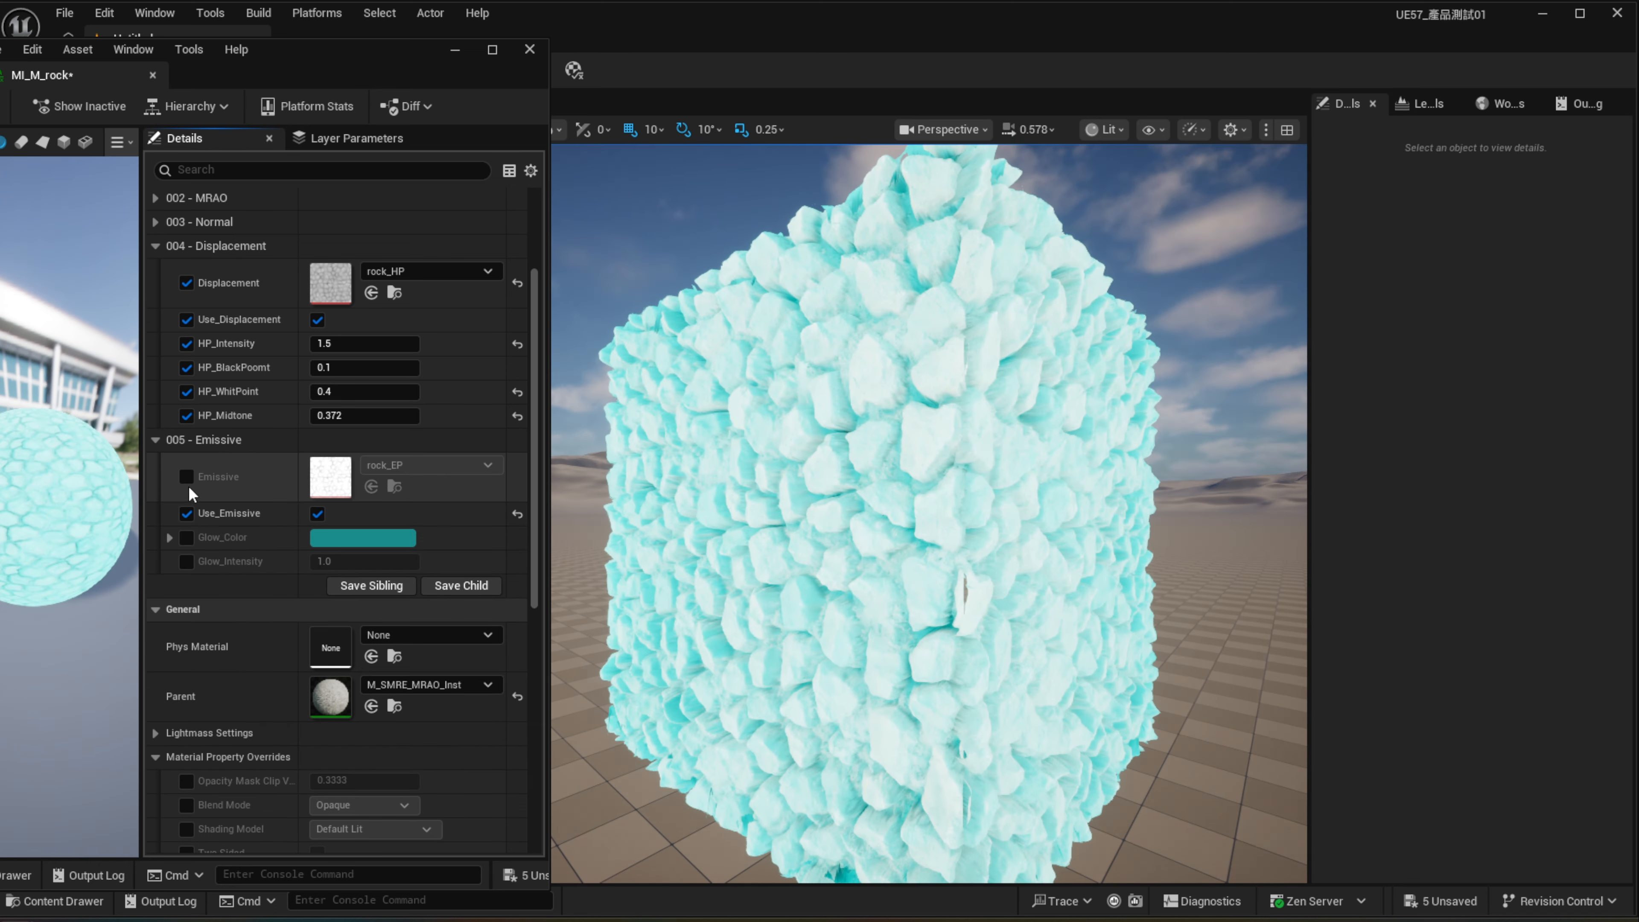
click(187, 477)
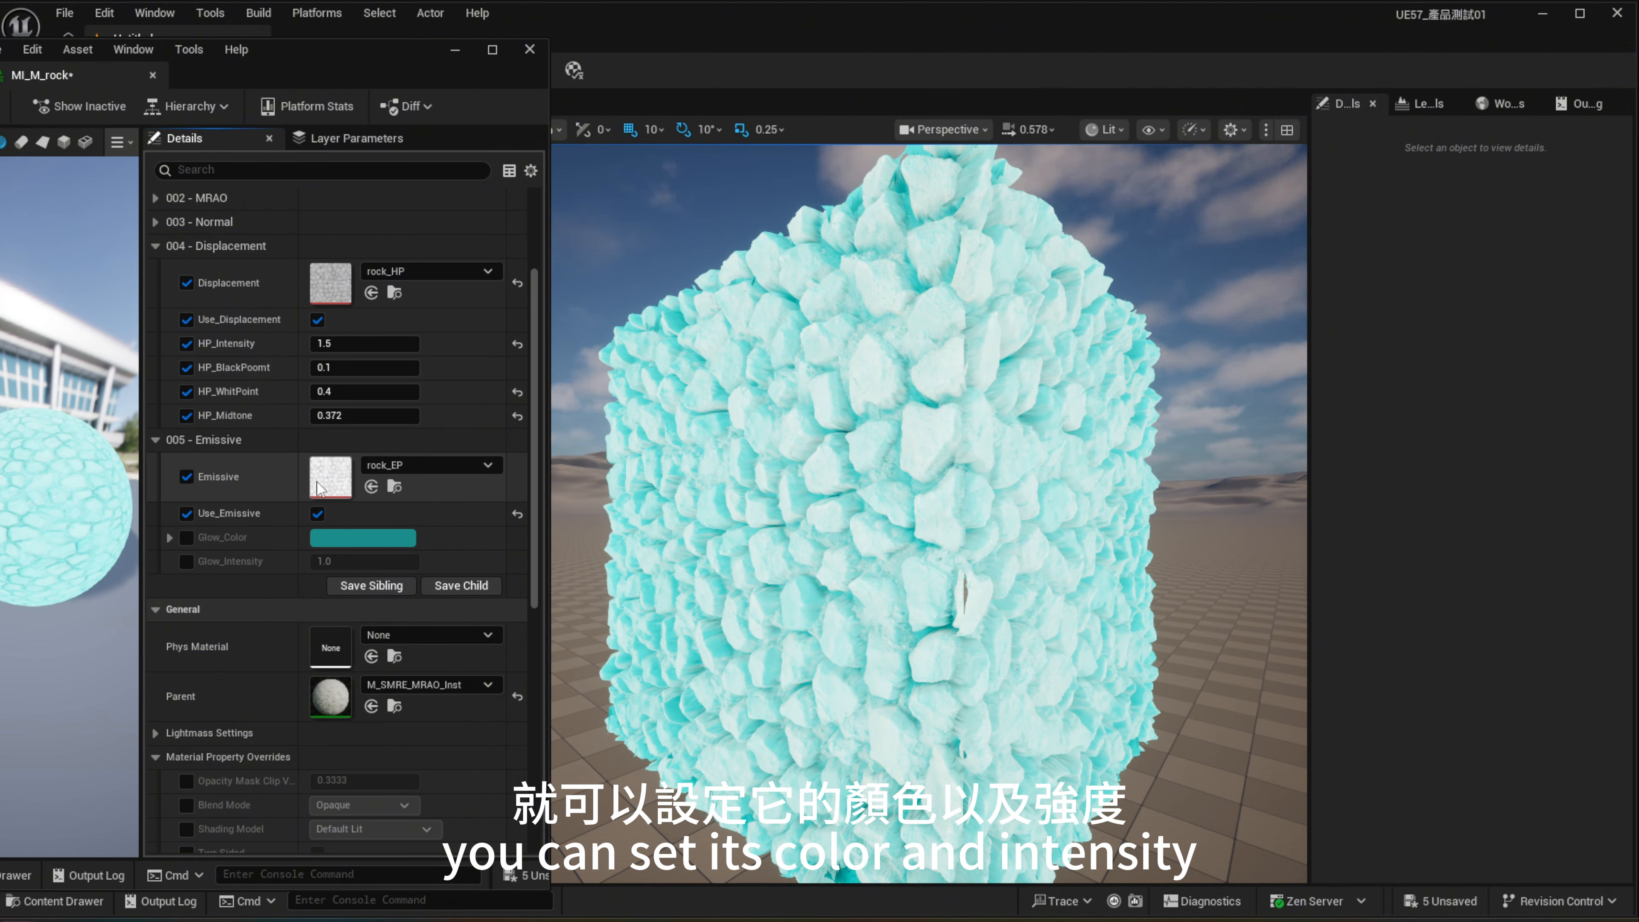
Step: Override Glow_Color with pink and raise Glow_Intensity to about 27.2
click(187, 539)
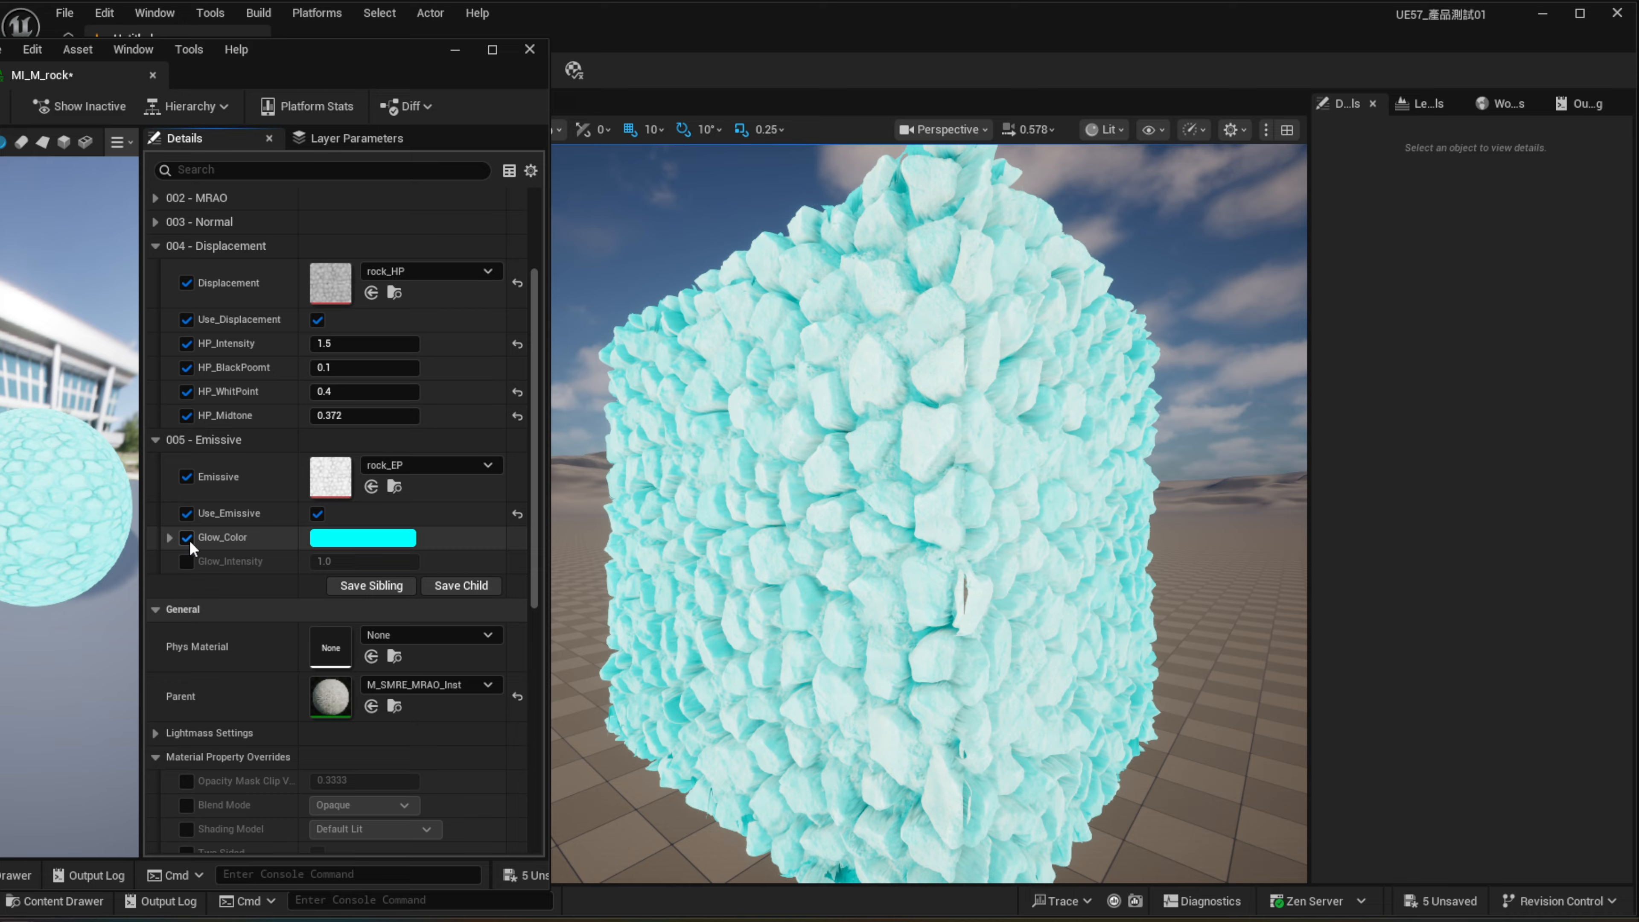
click(353, 536)
click(519, 522)
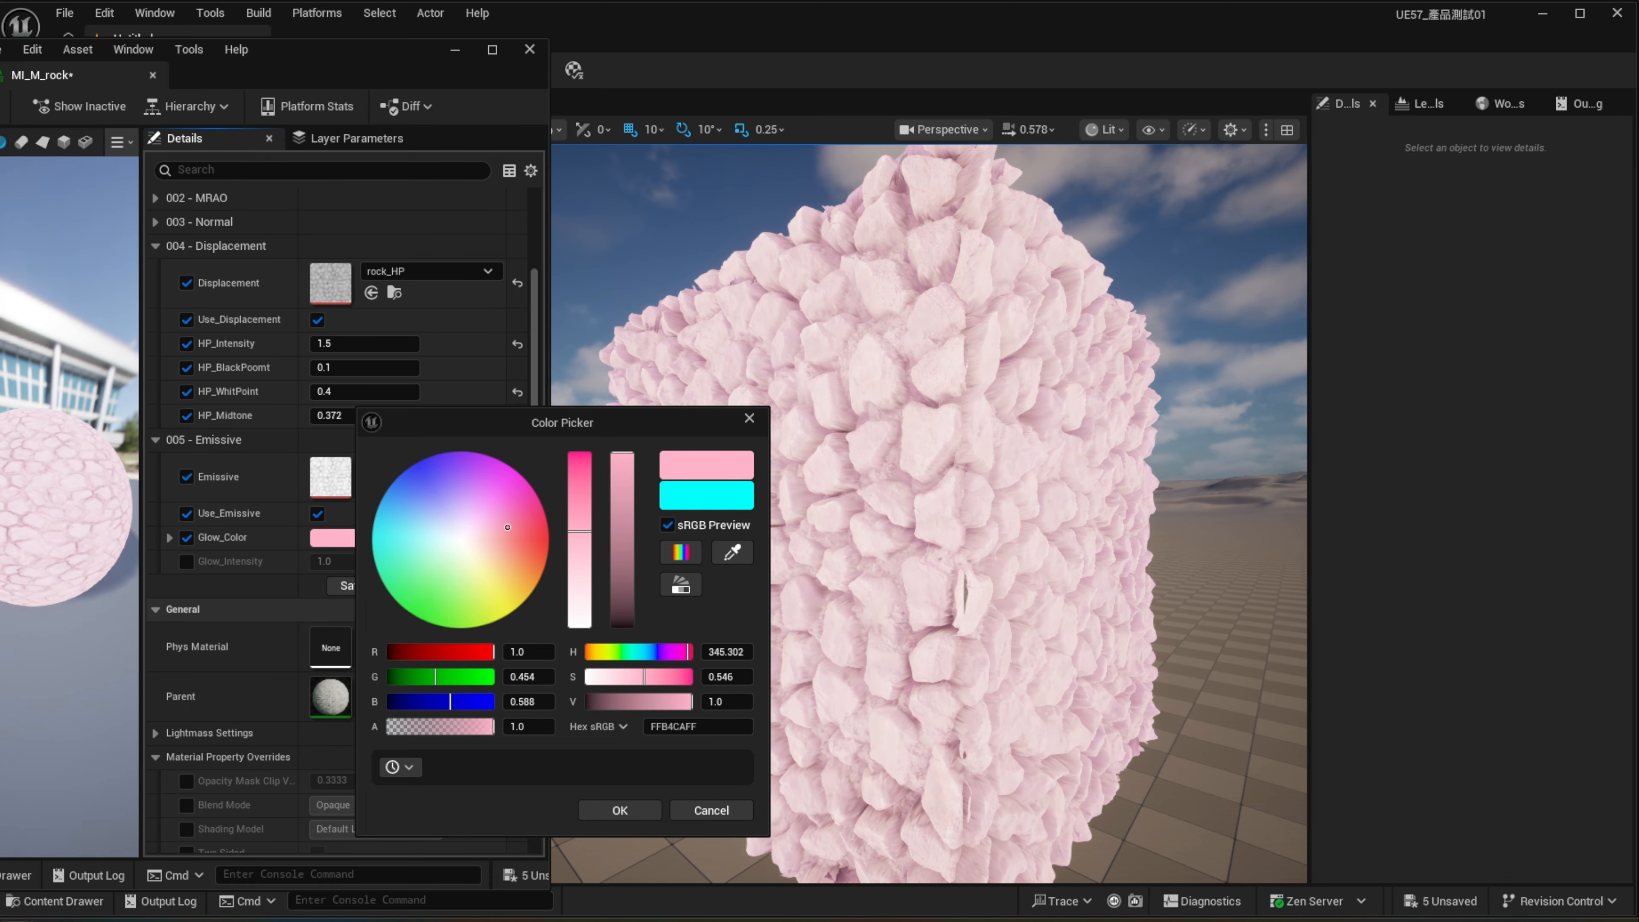
click(747, 419)
mouse_move(344, 563)
mouse_down()
mouse_move(452, 563)
mouse_move(342, 561)
mouse_up()
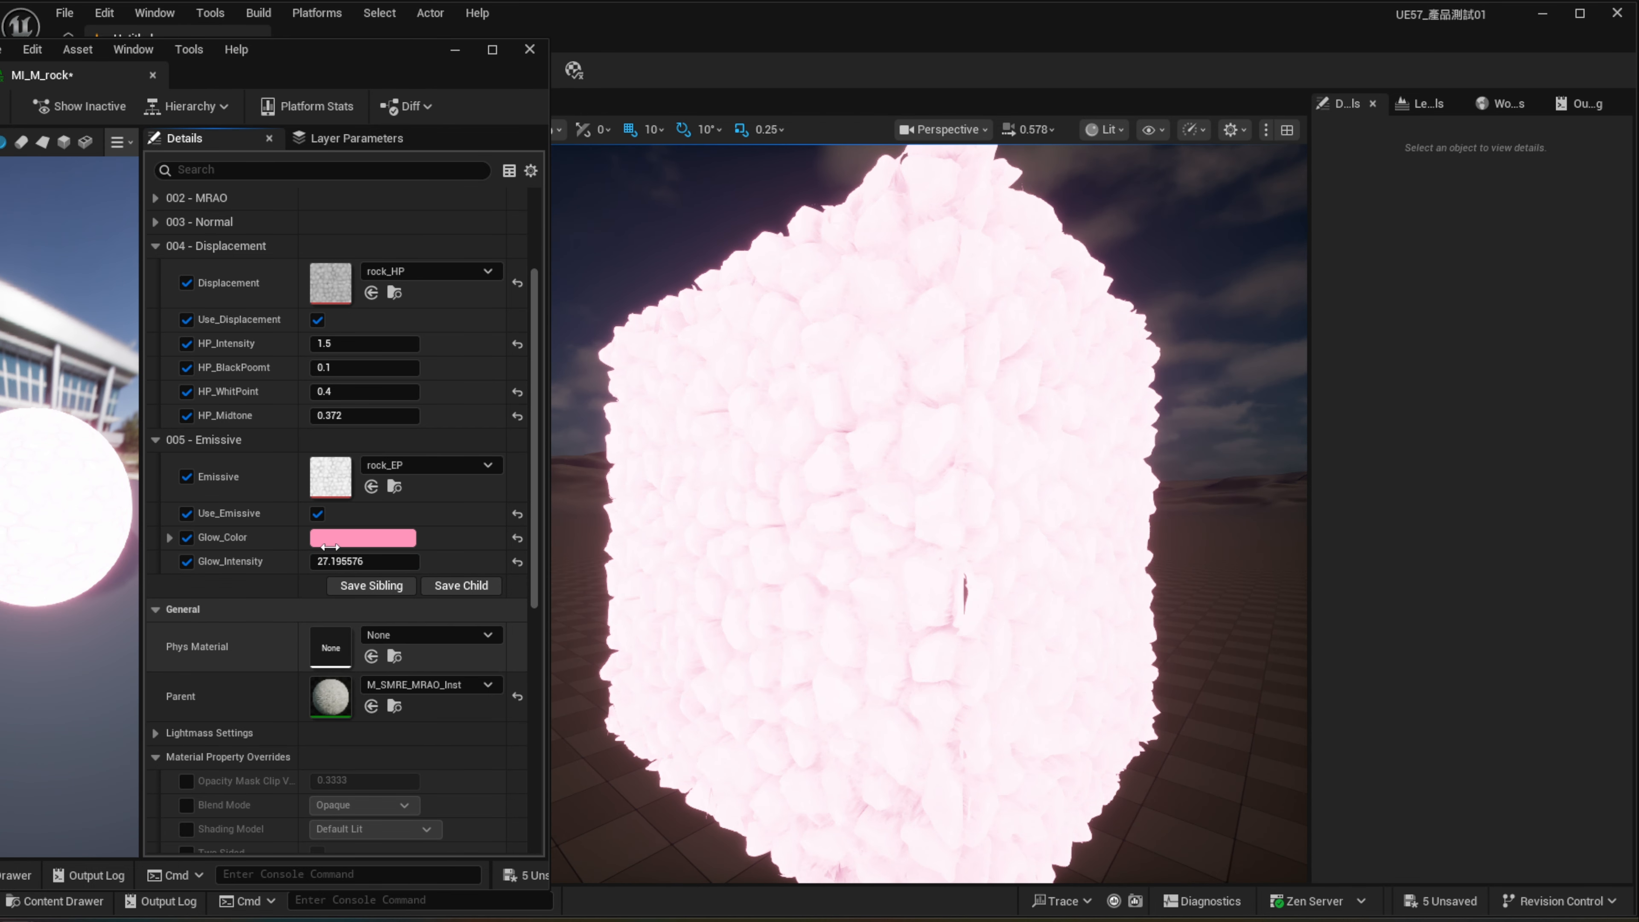
Step: Reset Use_Emissive to off and look over the parameter groups and the displaced rock cube
click(517, 515)
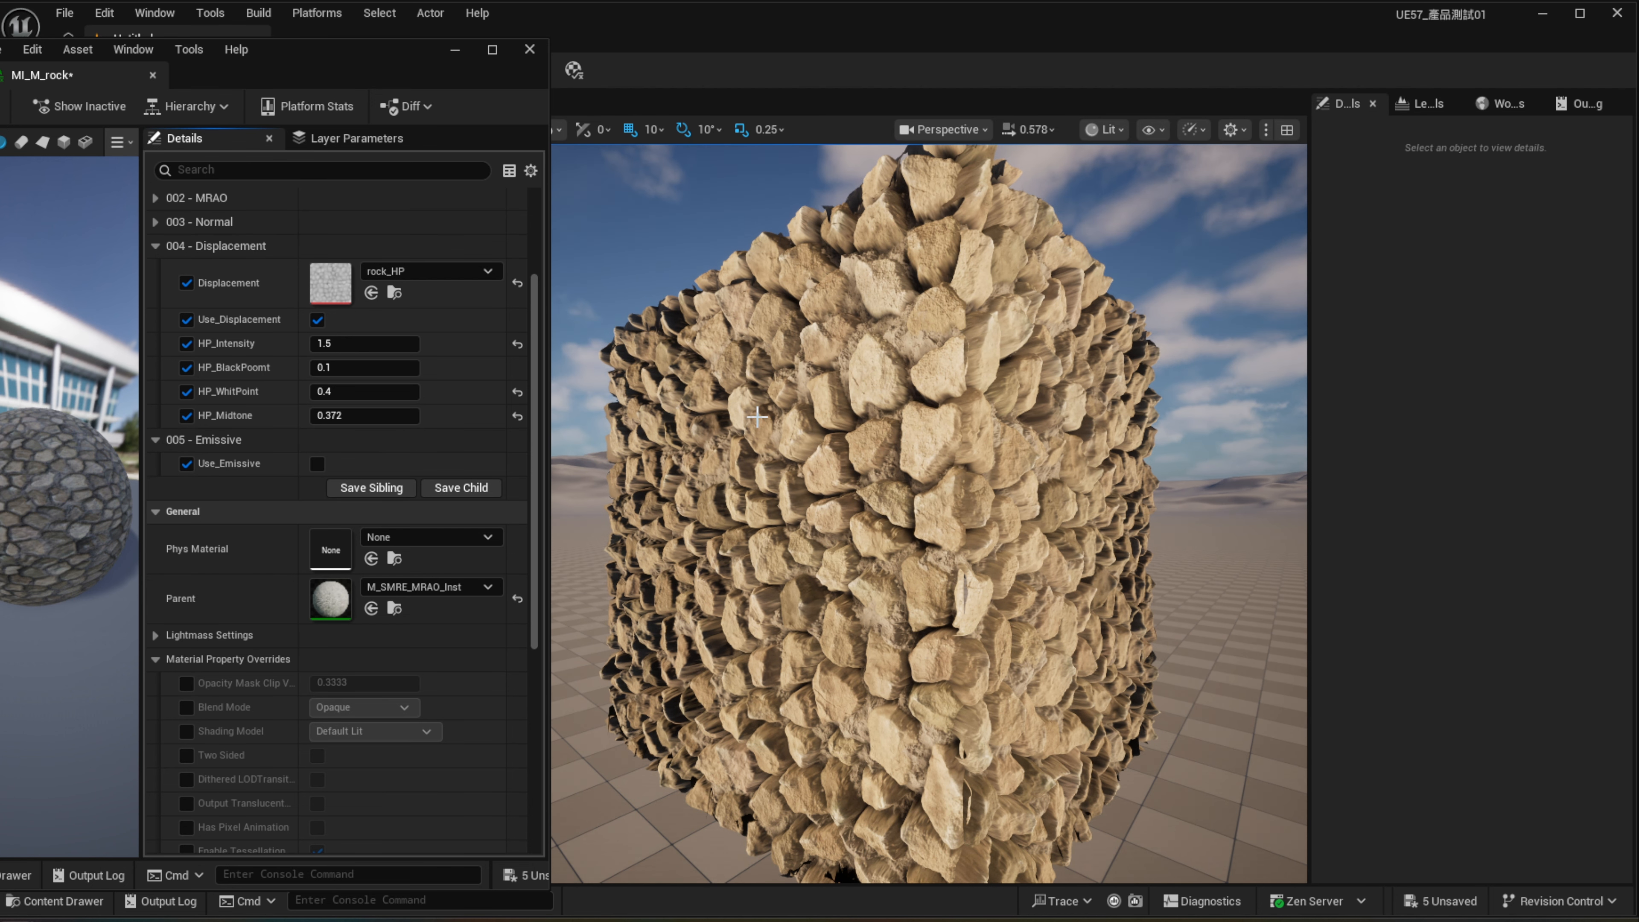
scroll(303, 401, up, 5)
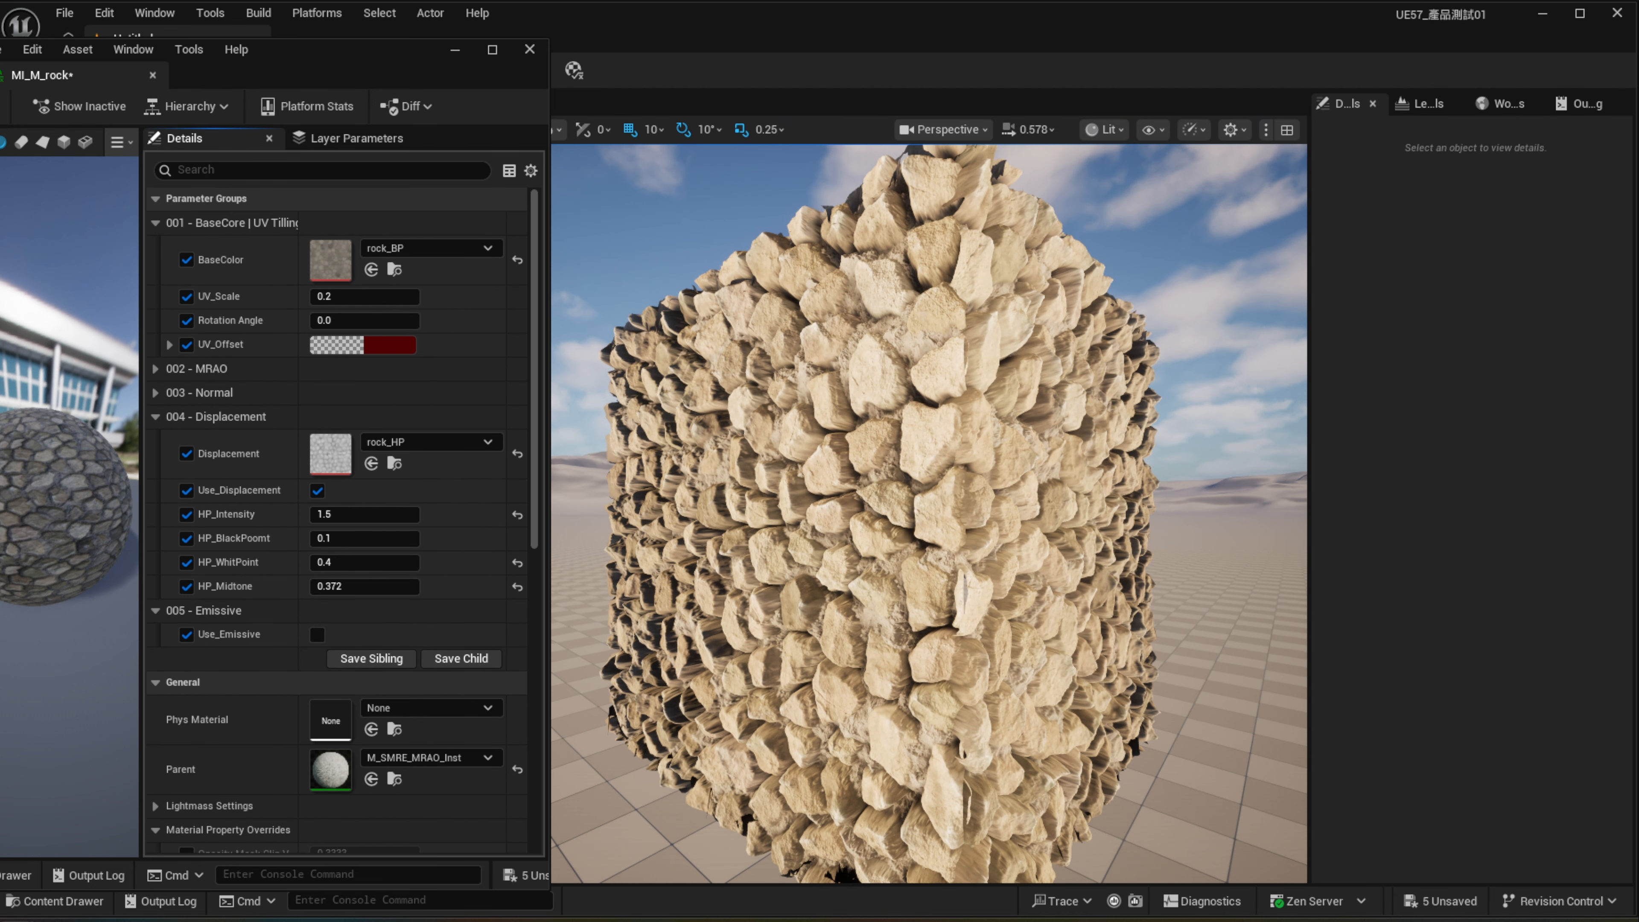
alt+drag(1160, 479, 910, 499)
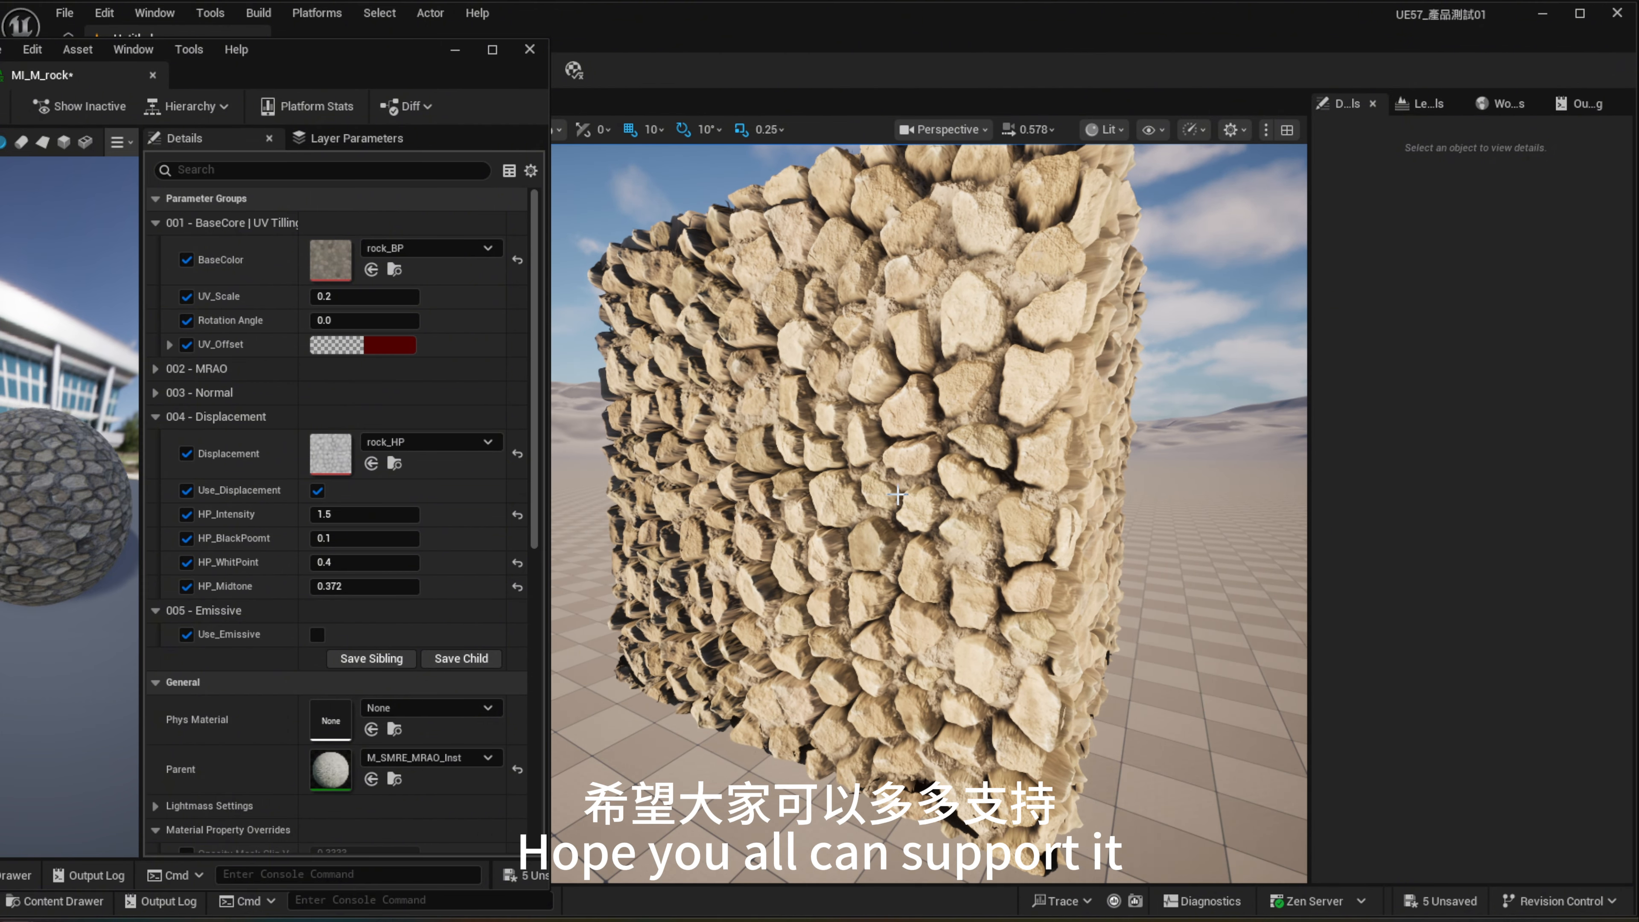